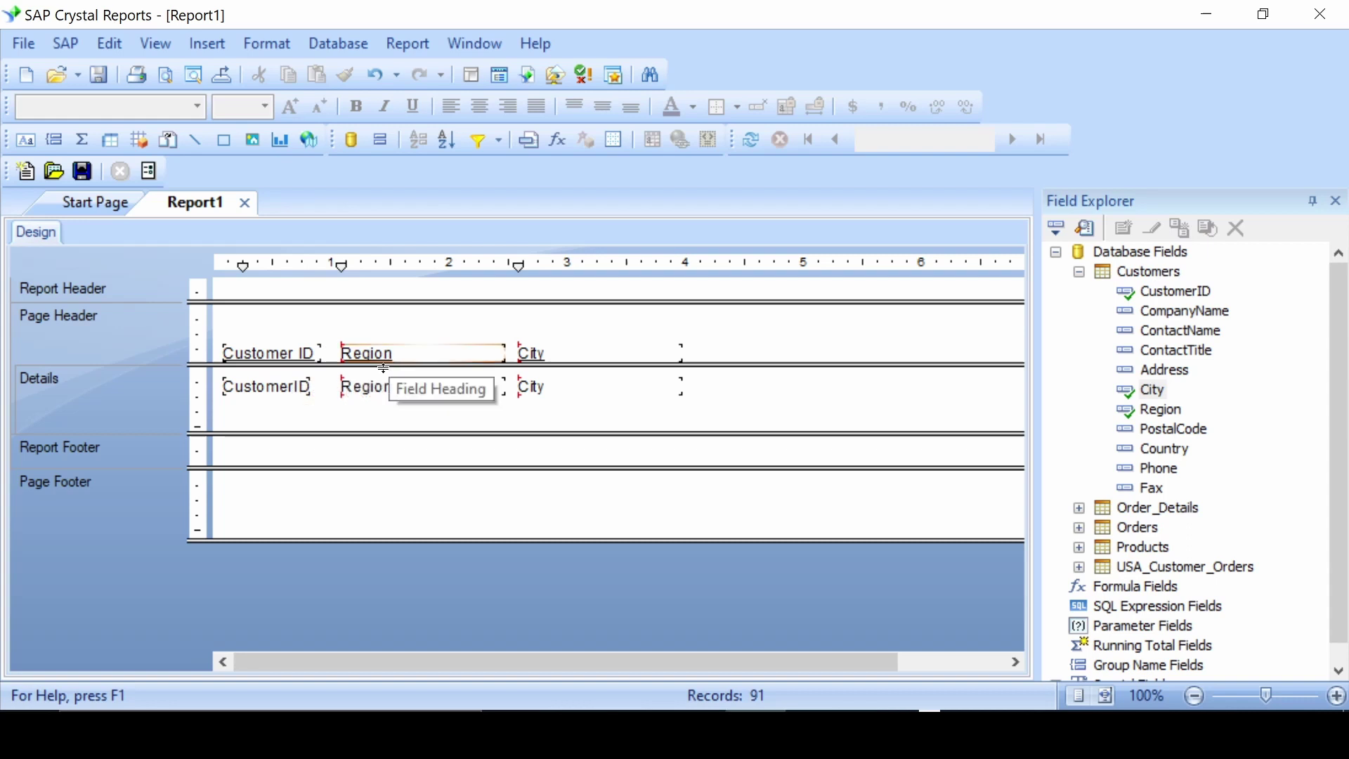
Step: Delete the City, Region and CustomerID fields from the Details section
right_click(545, 387)
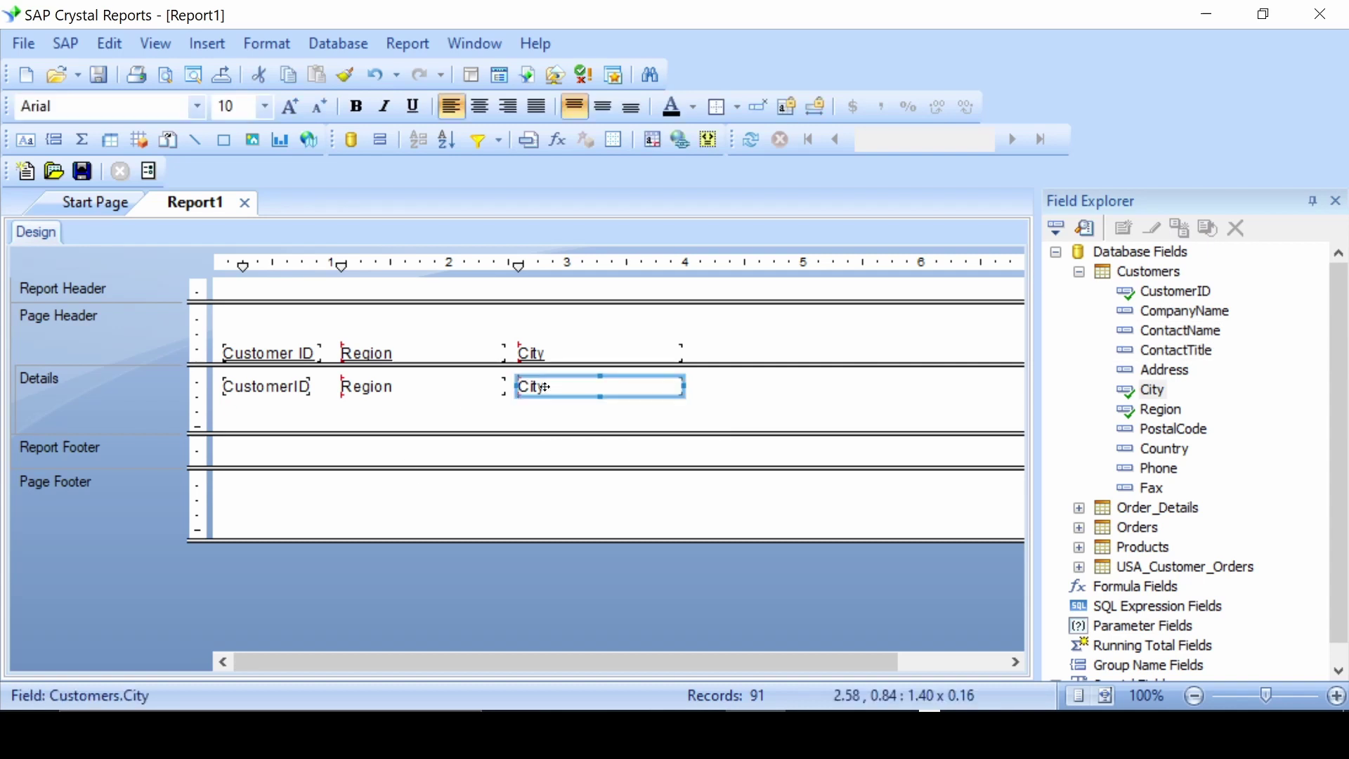
left_click(616, 519)
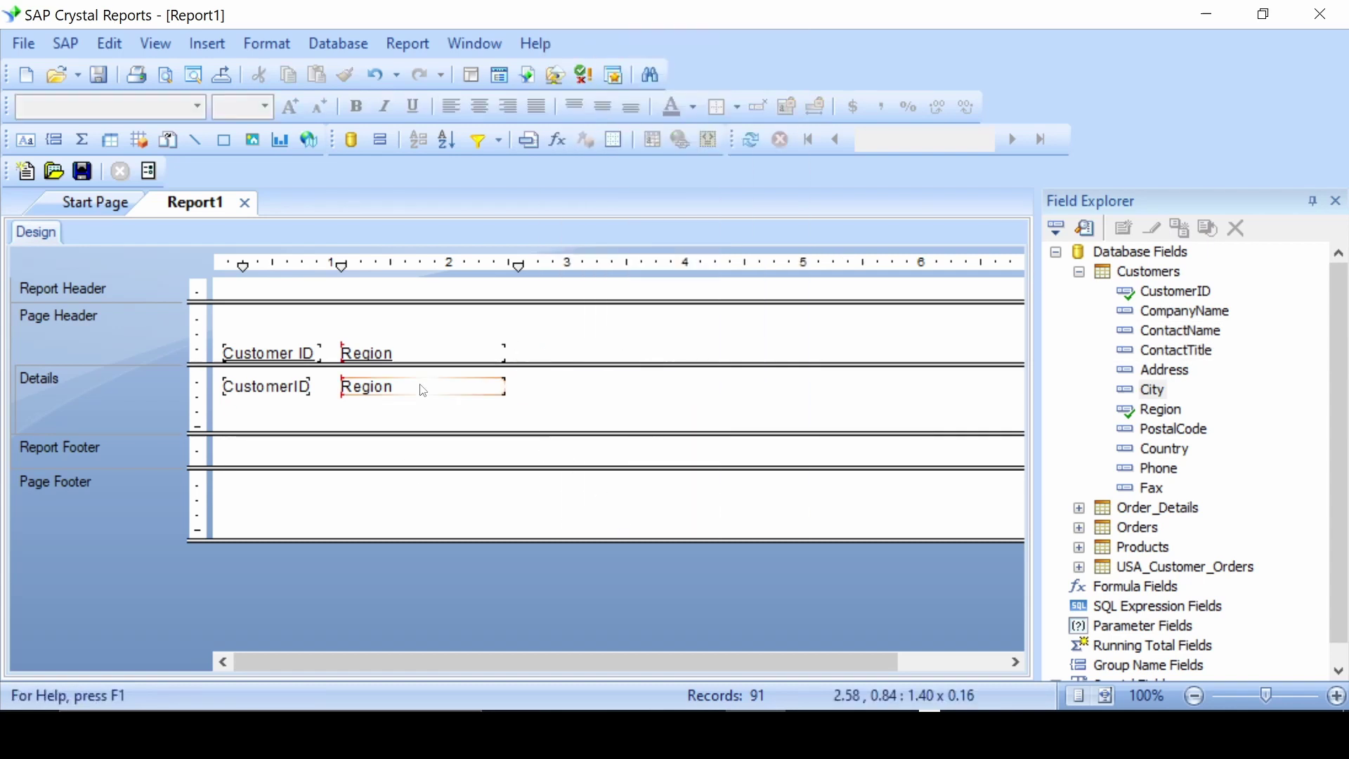
left_click(399, 386)
right_click(400, 386)
left_click(491, 517)
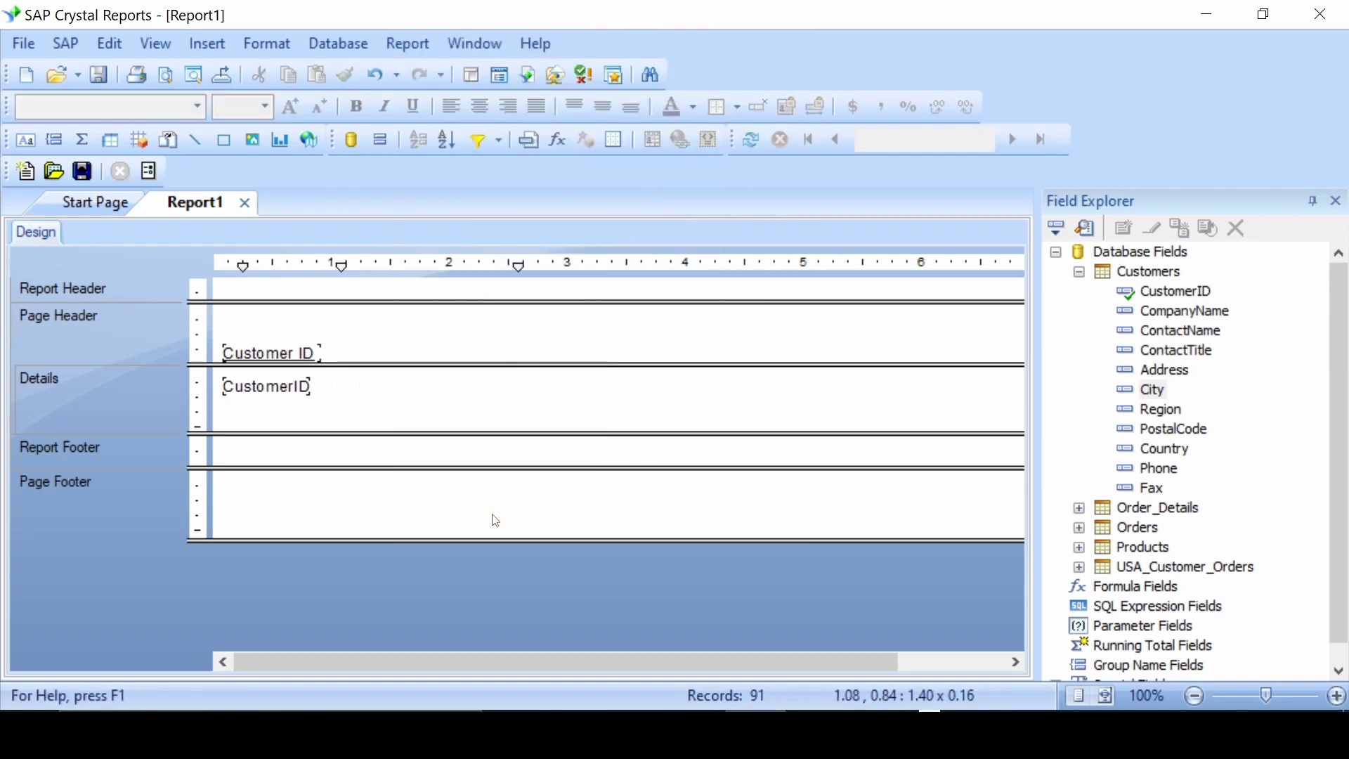
right_click(302, 386)
left_click(400, 493)
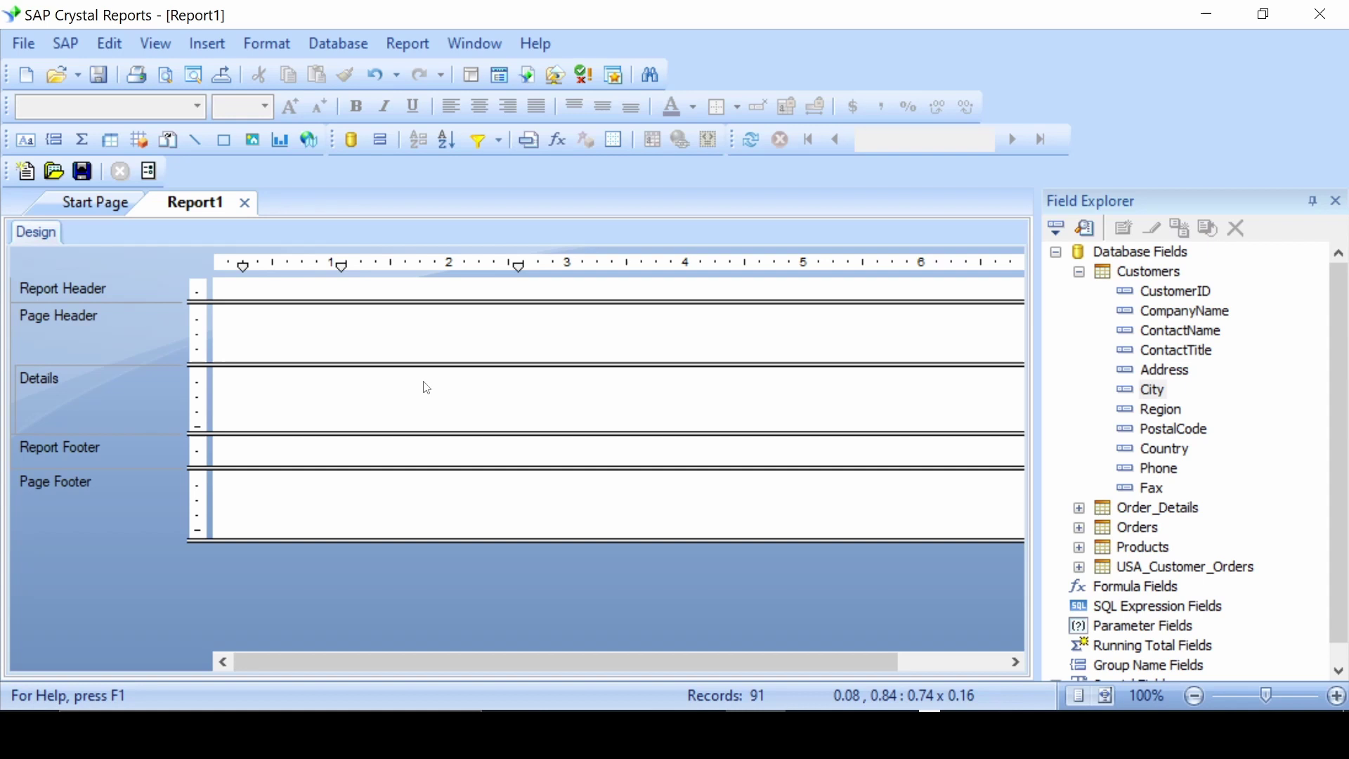
Step: Collapse Customers and expand the Order_Details table in Field Explorer
left_click(1079, 273)
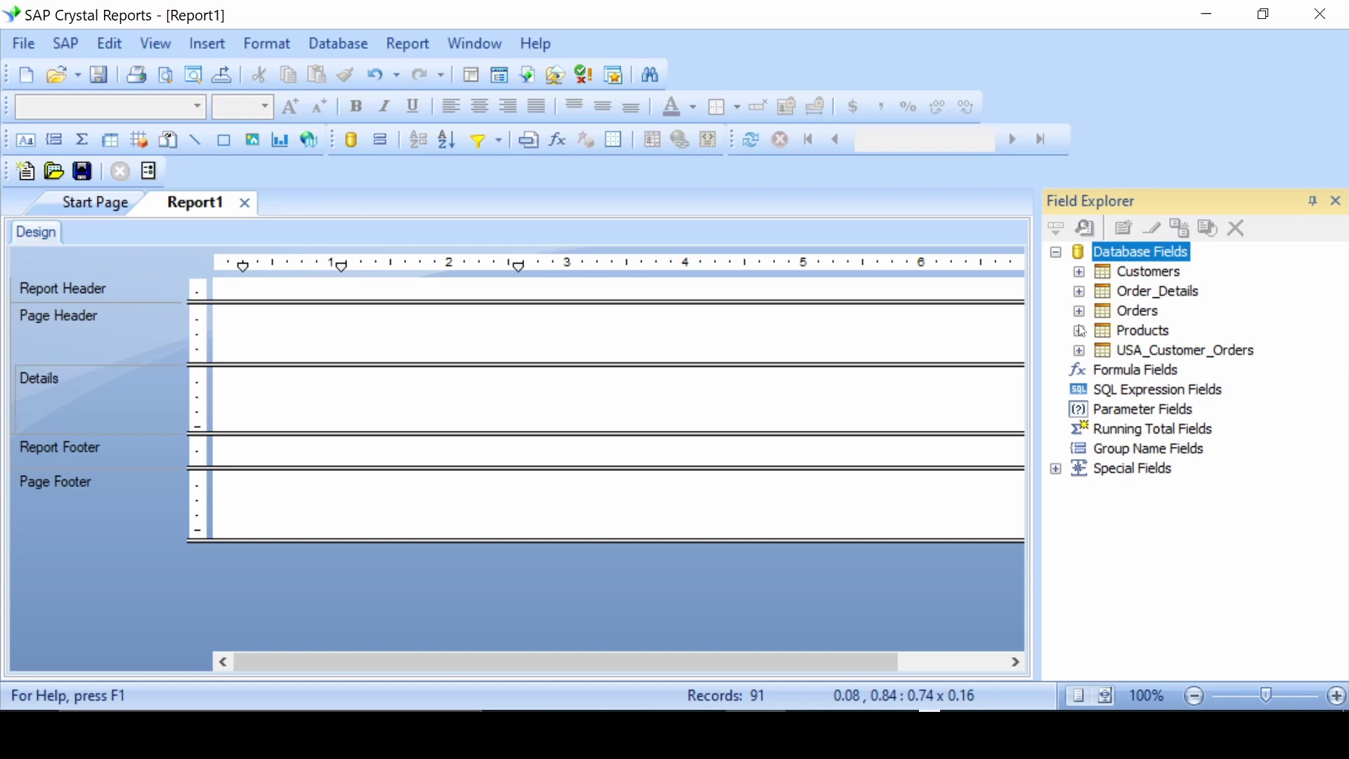
left_click(1078, 310)
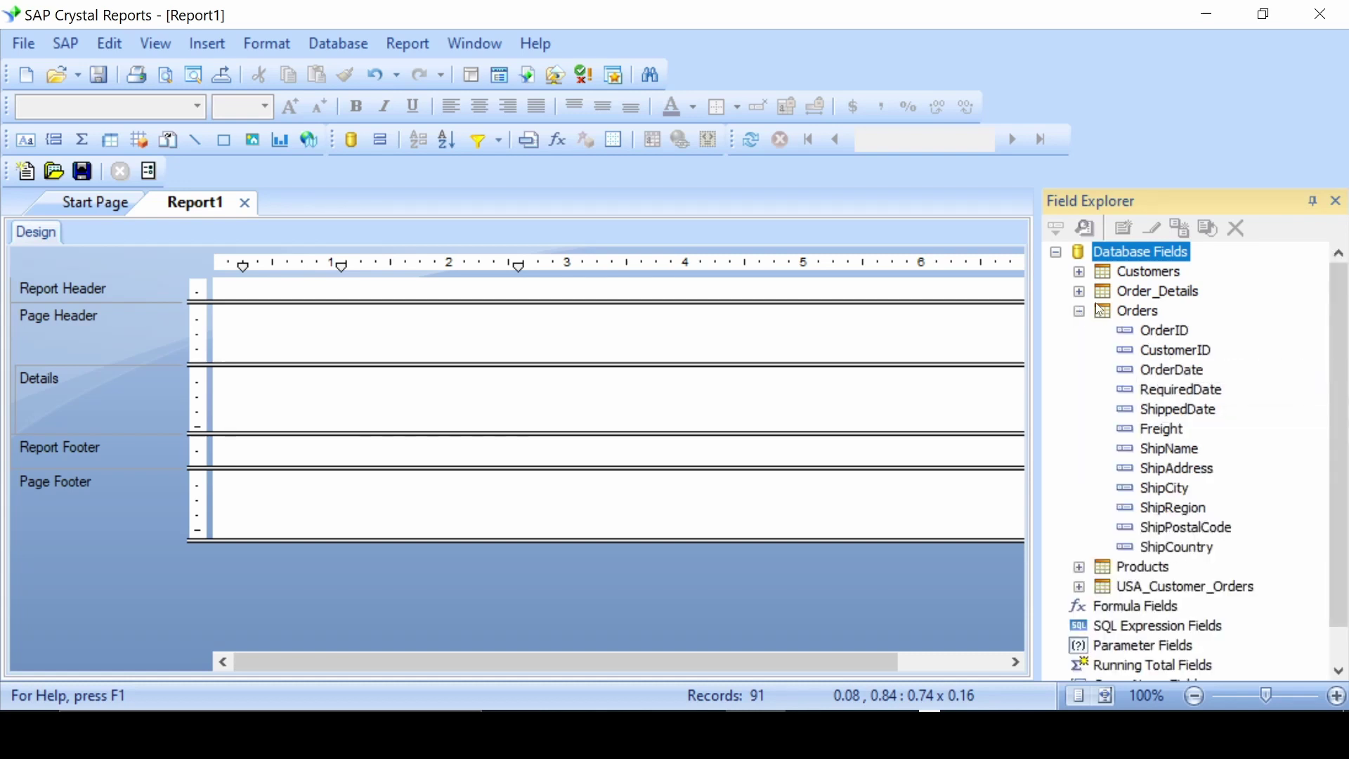
left_click(1078, 310)
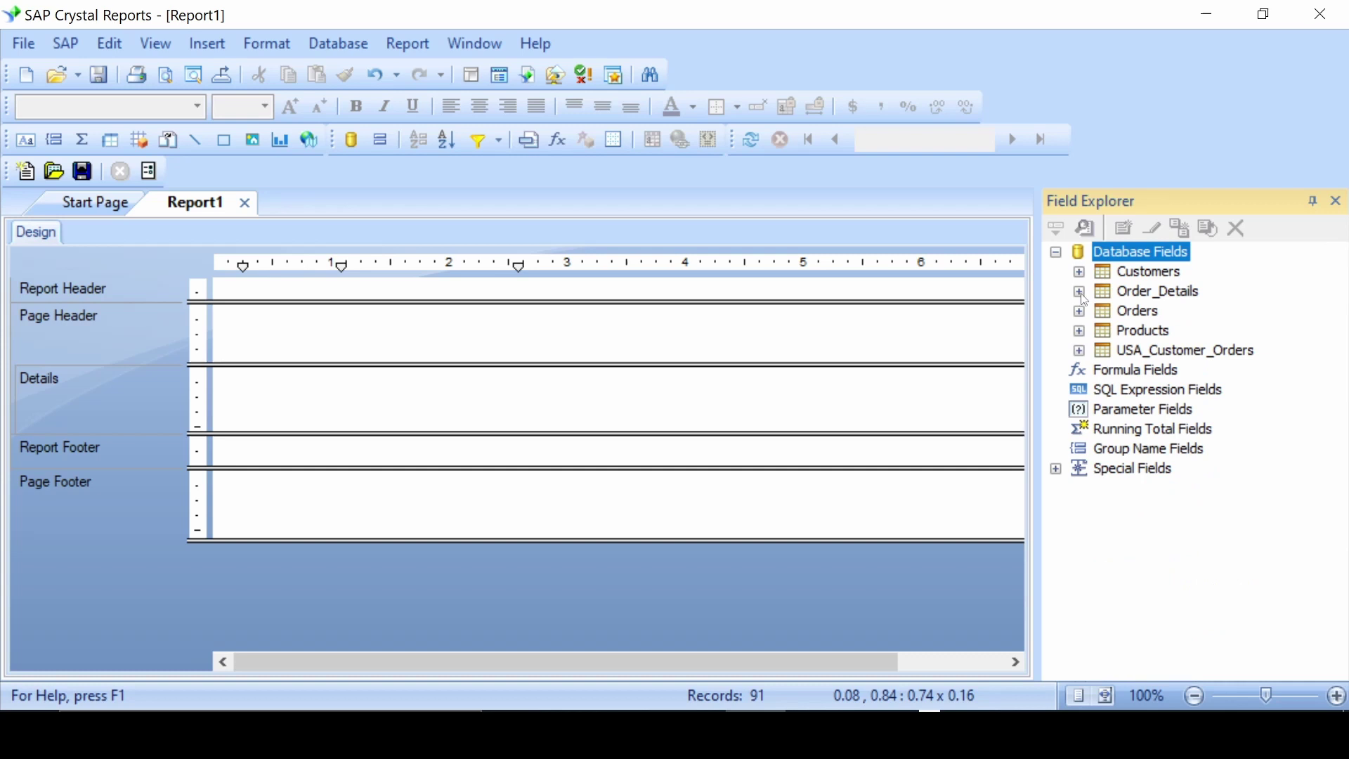
left_click(1078, 291)
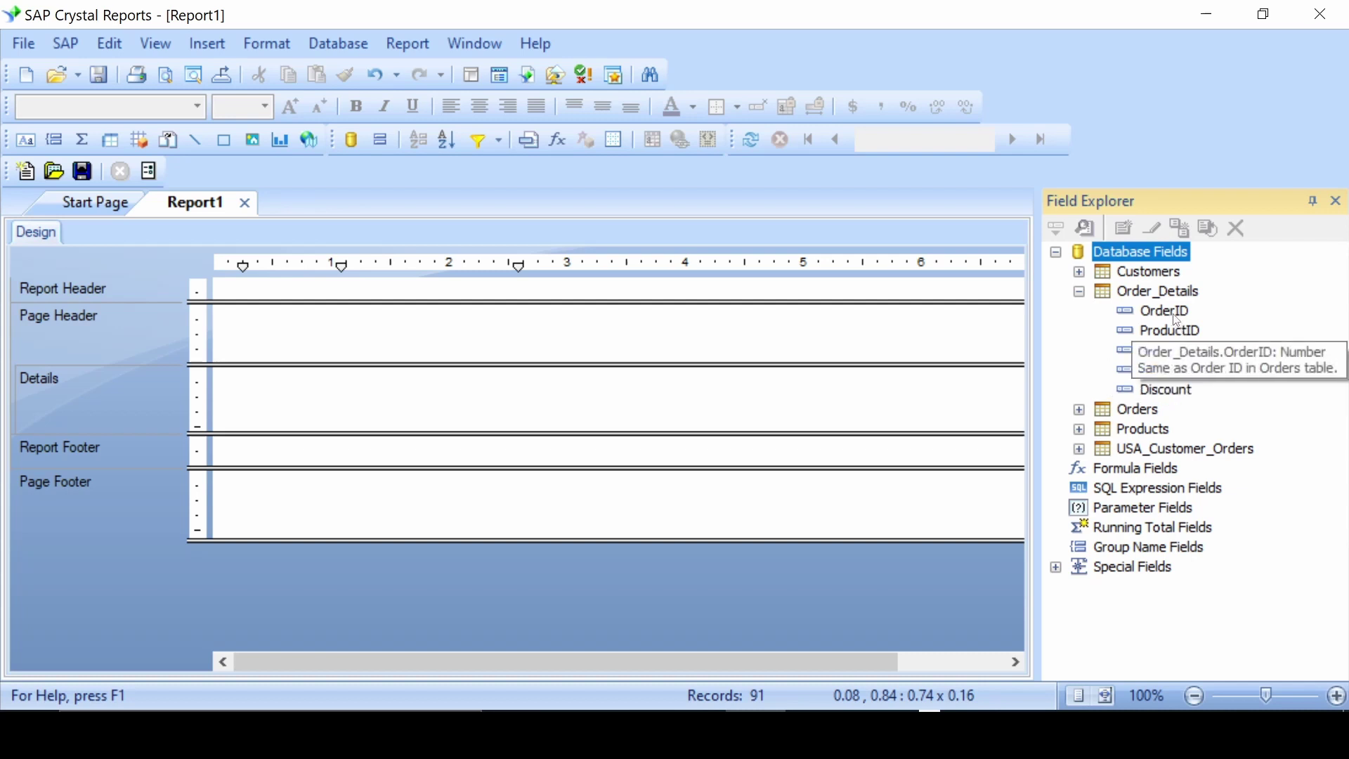
Step: Place OrderID, UnitPrice and Quantity side by side in Details and shorten the section
left_click_drag(1175, 319, 217, 380)
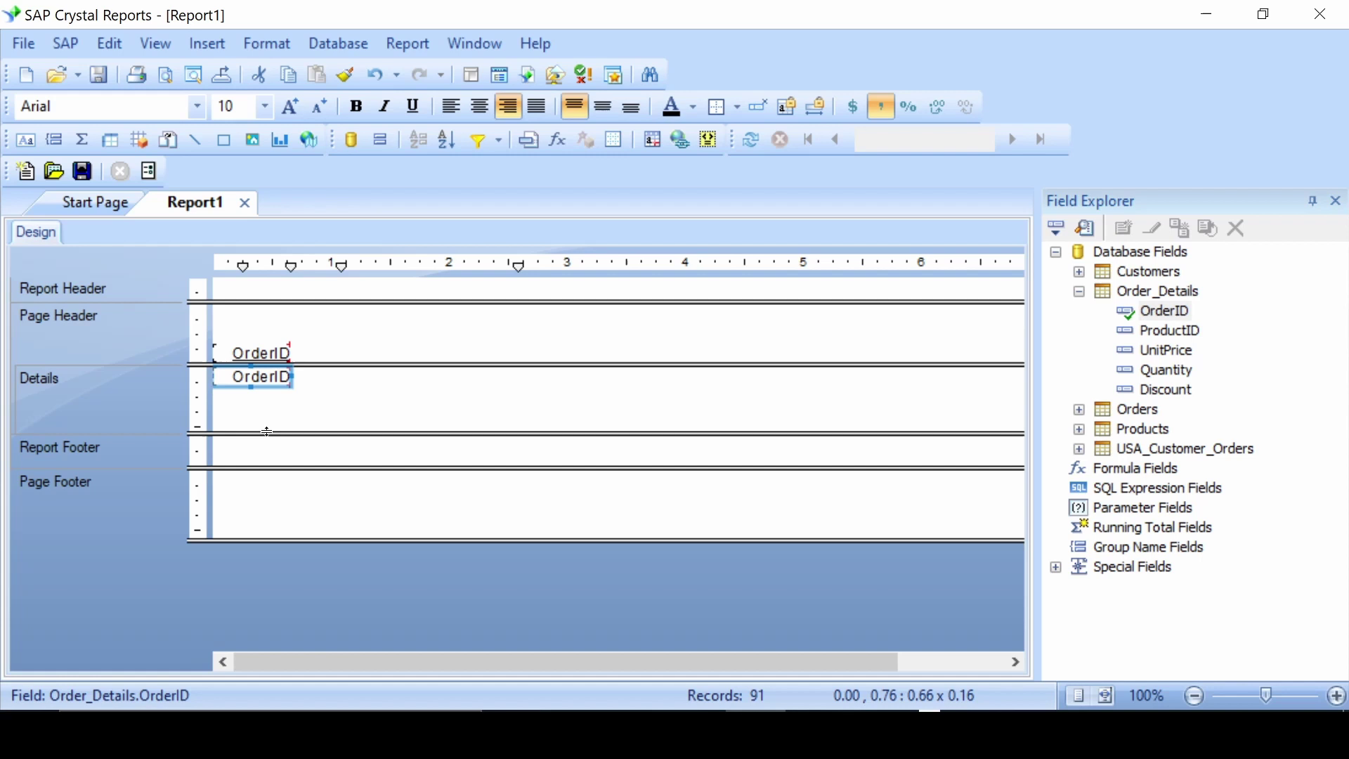
left_click_drag(267, 432, 266, 401)
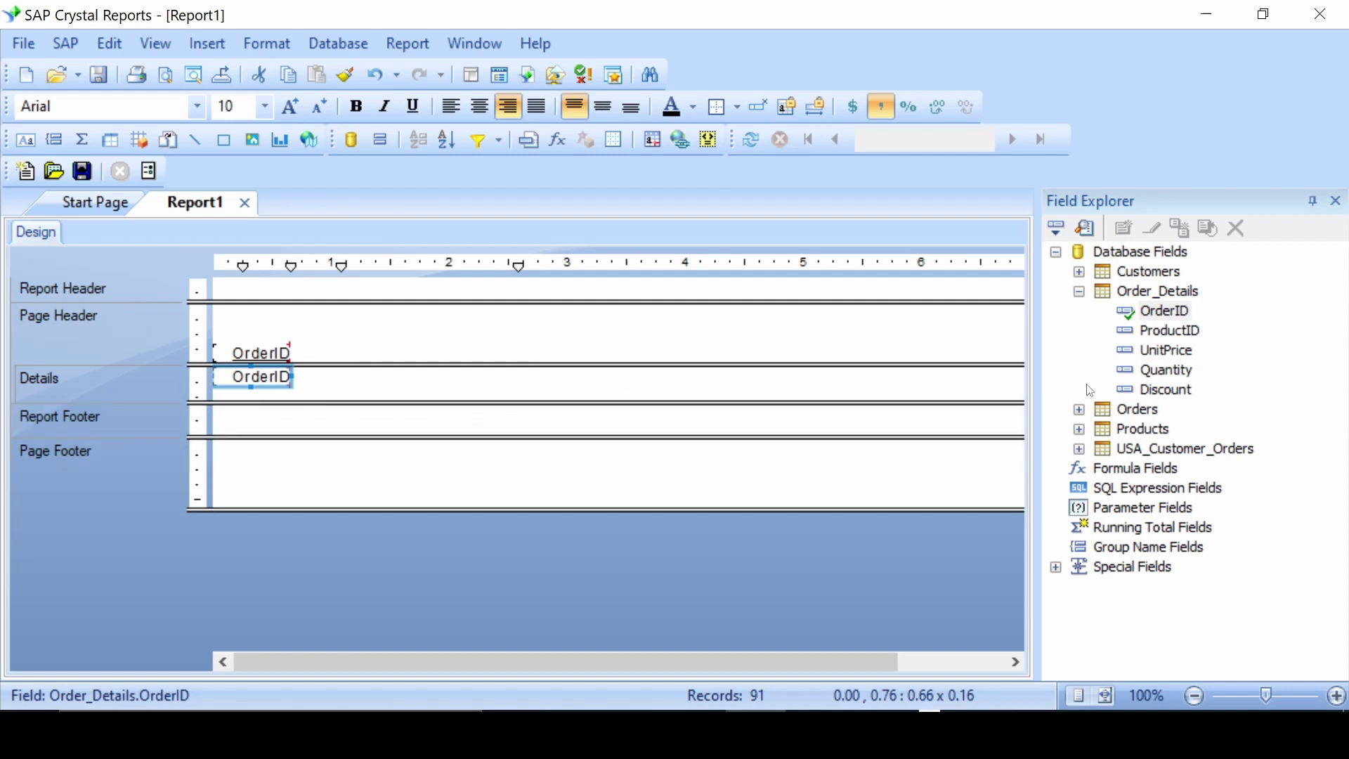
left_click(1189, 330)
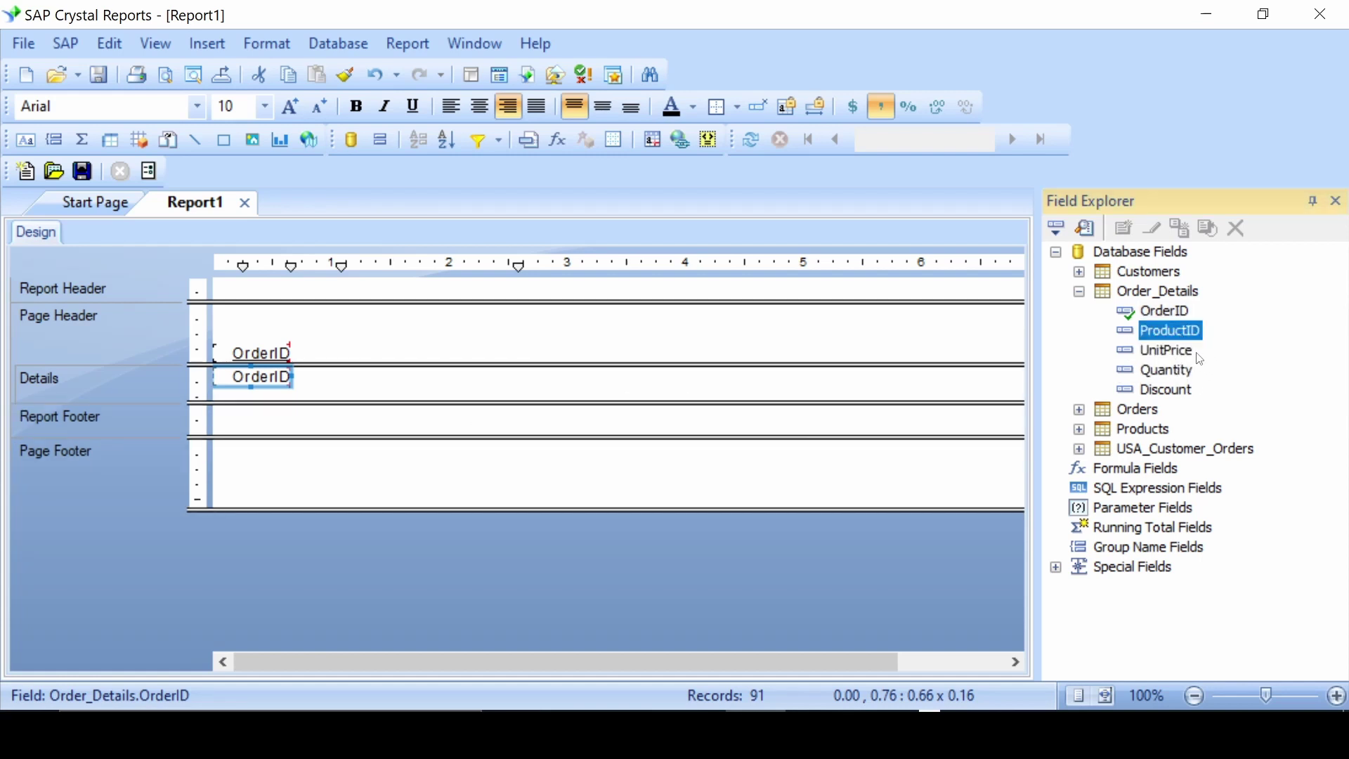
left_click_drag(1166, 351, 320, 379)
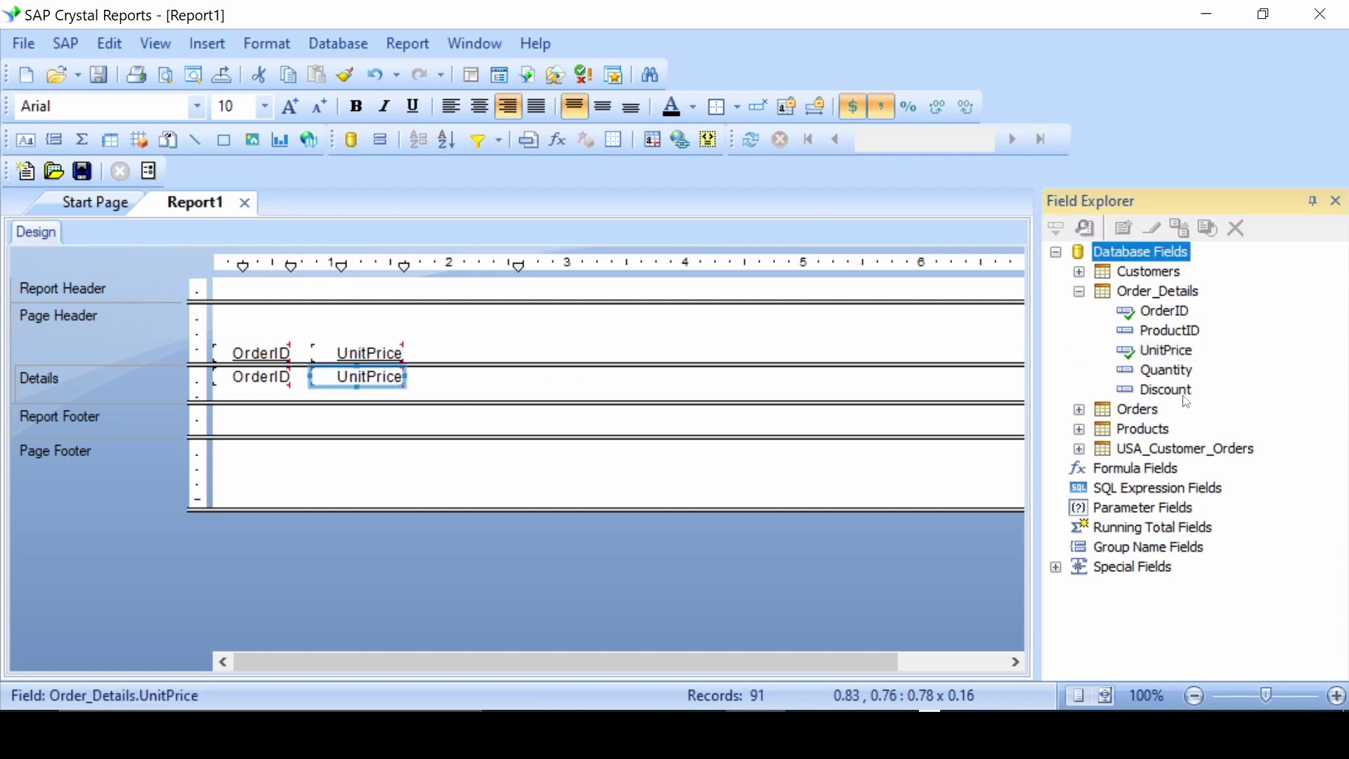
left_click_drag(1167, 374, 431, 376)
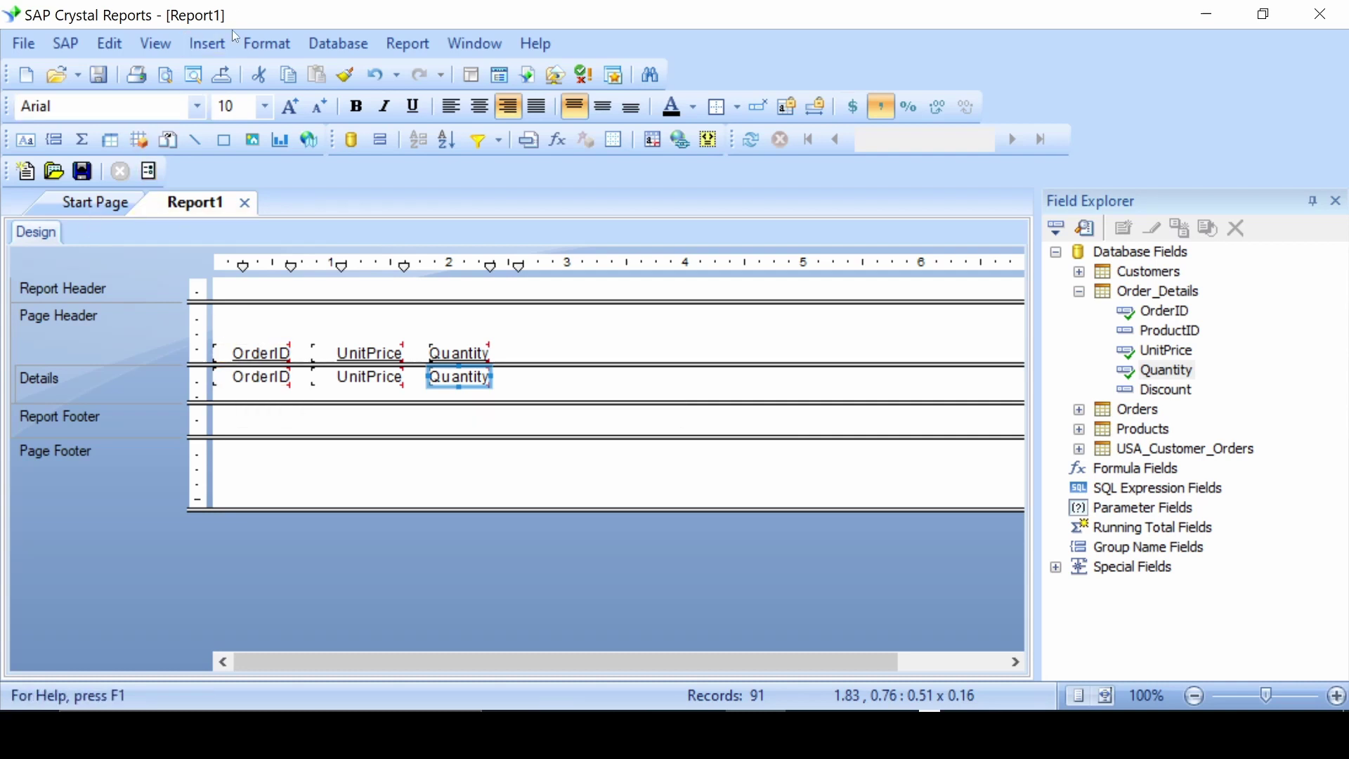
Step: Print-preview the OrderID, UnitPrice and Quantity rows across 2155 records
left_click(159, 42)
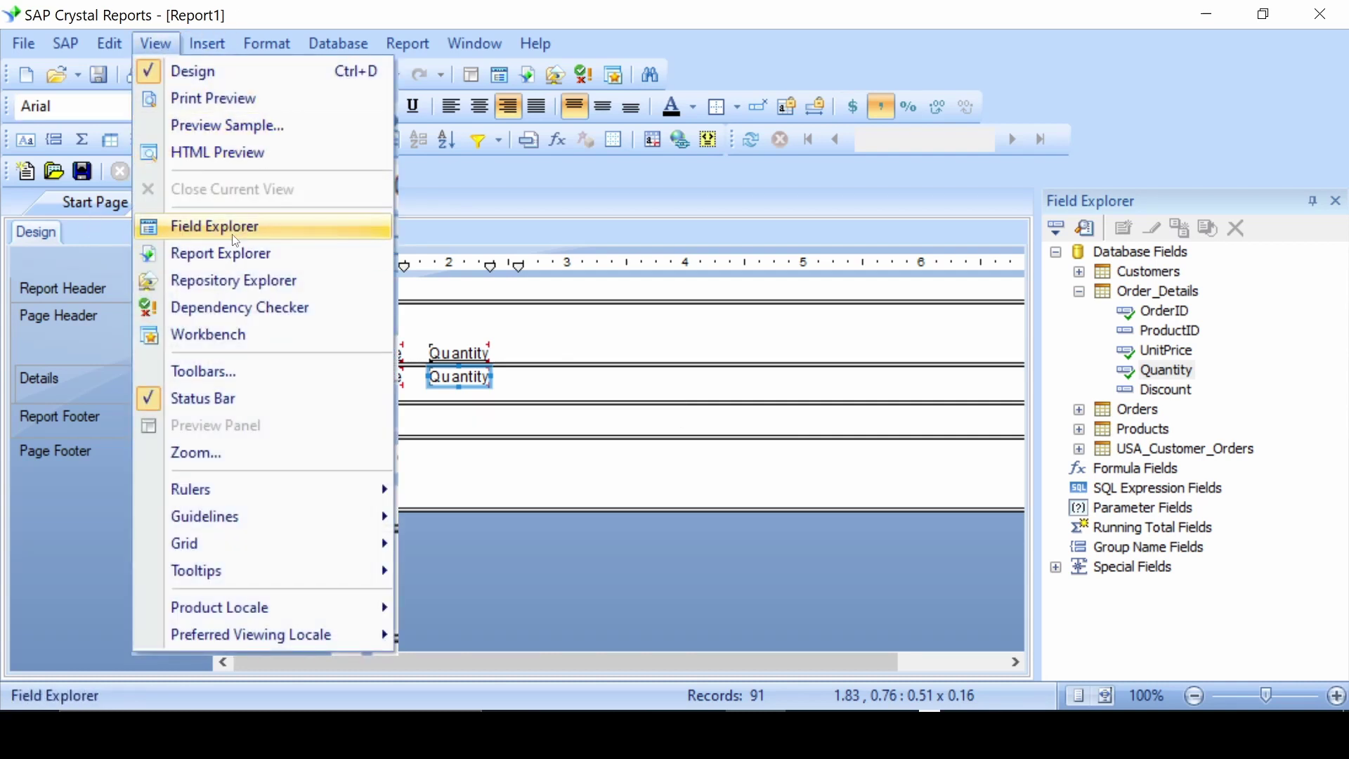
left_click(226, 98)
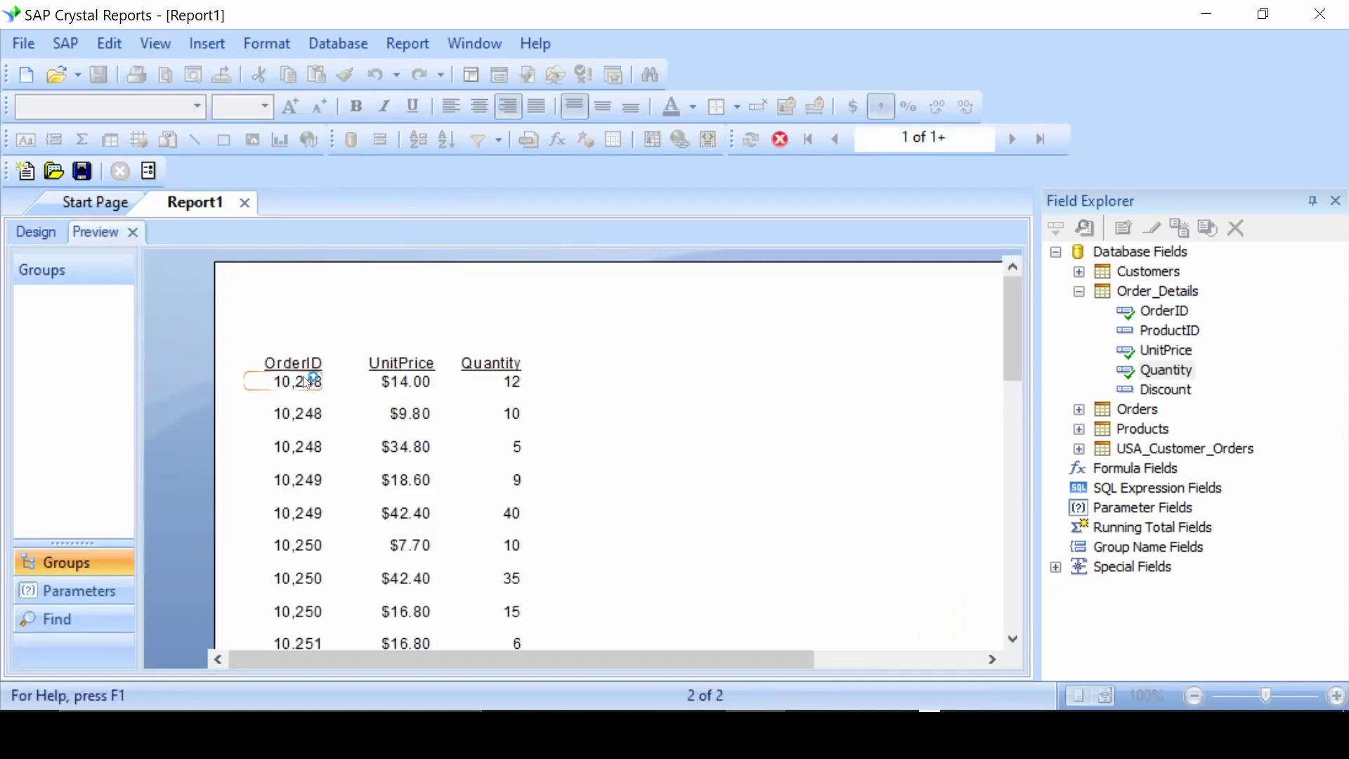
scroll(653, 350, "down", 2)
scroll(653, 351, "down", 1)
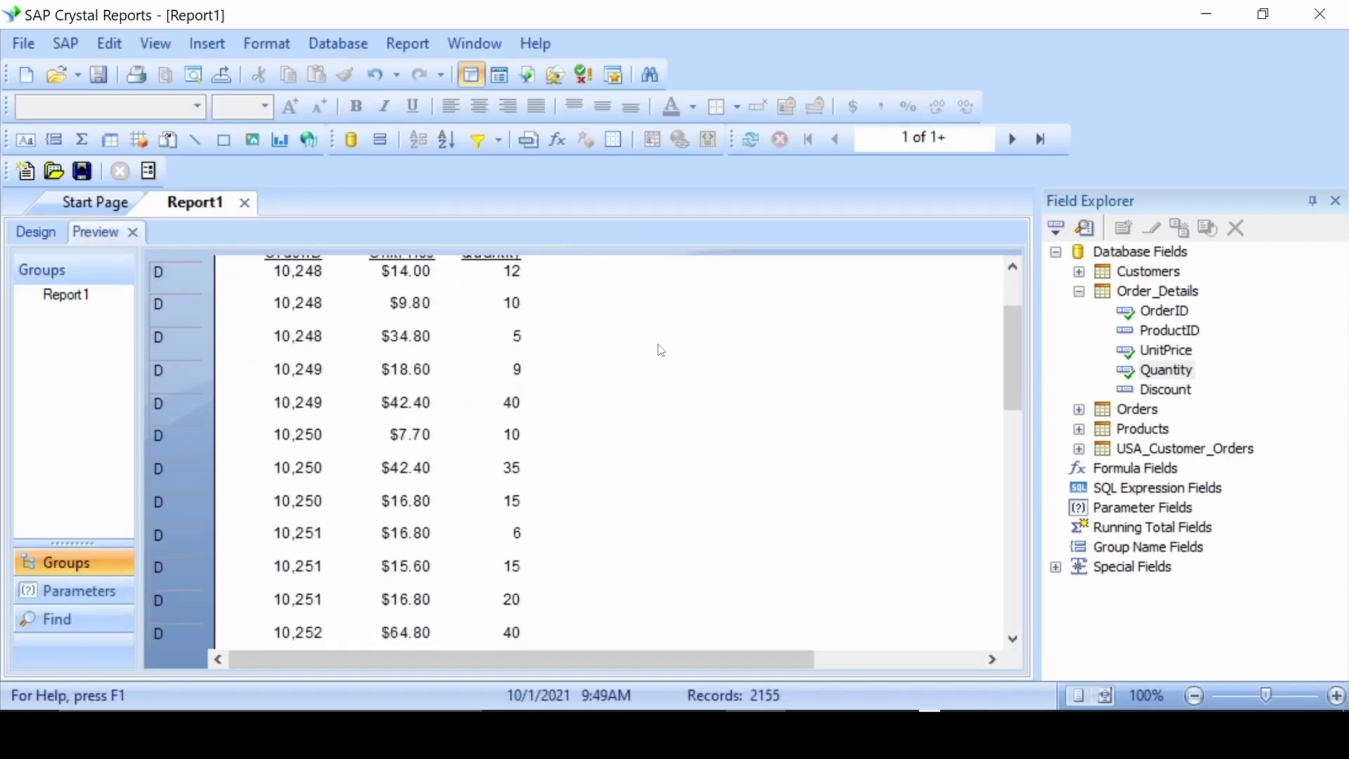
scroll(316, 454, "up", 2)
left_click(306, 449)
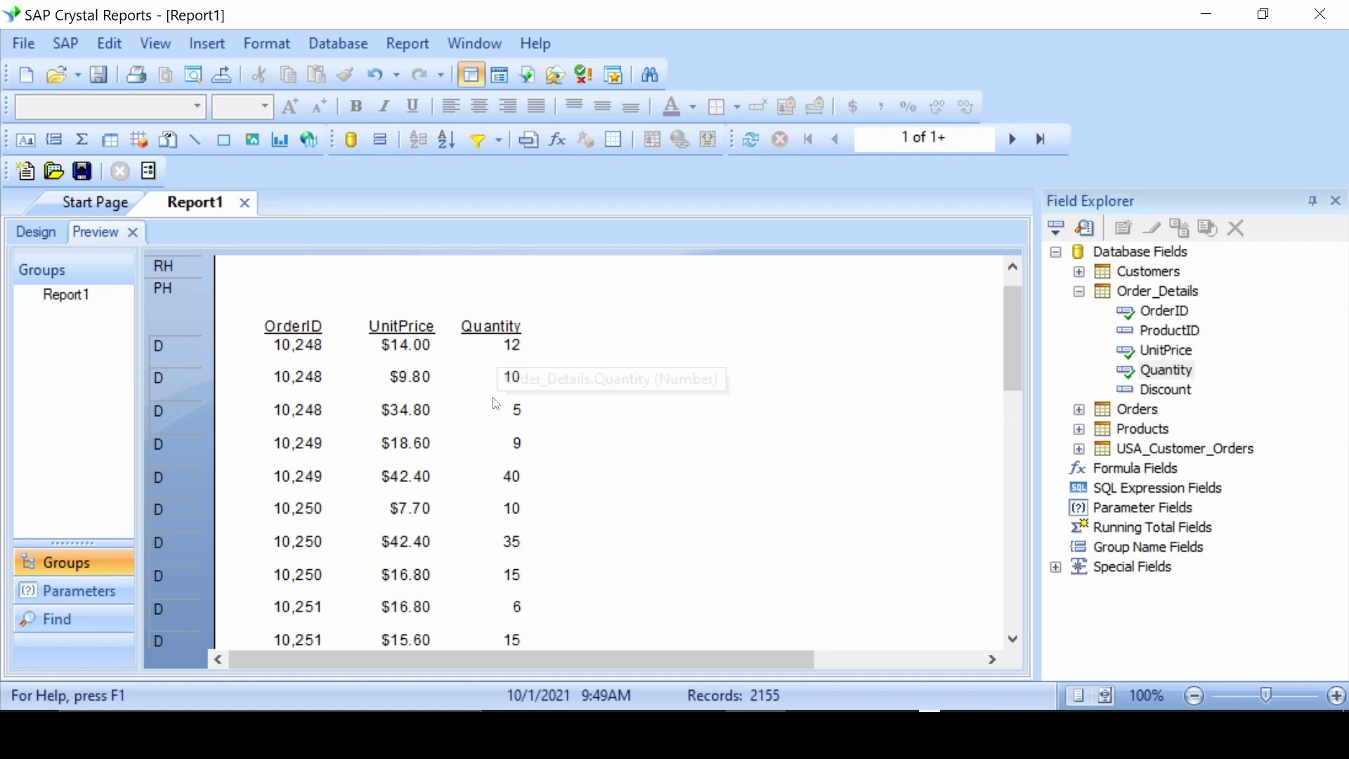
scroll(429, 397, "down", 1)
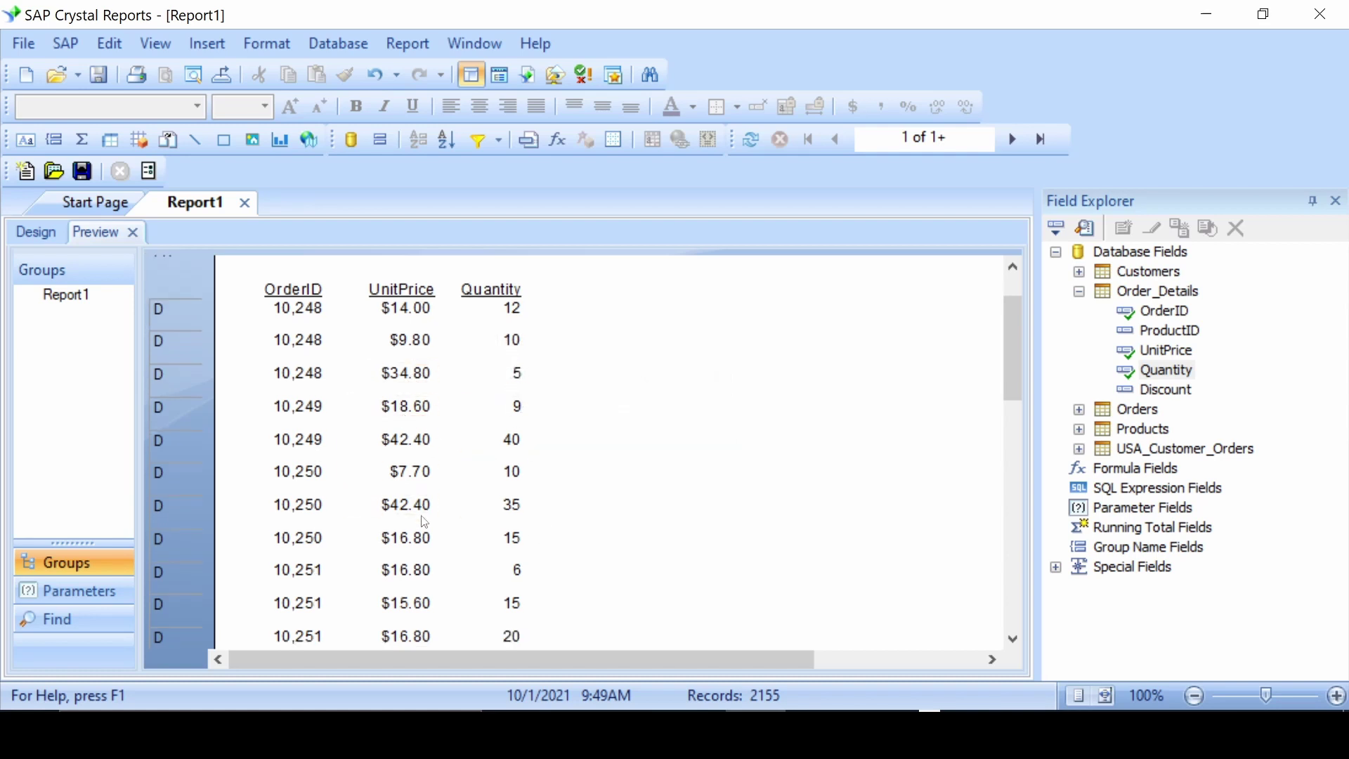
scroll(455, 406, "down", 3)
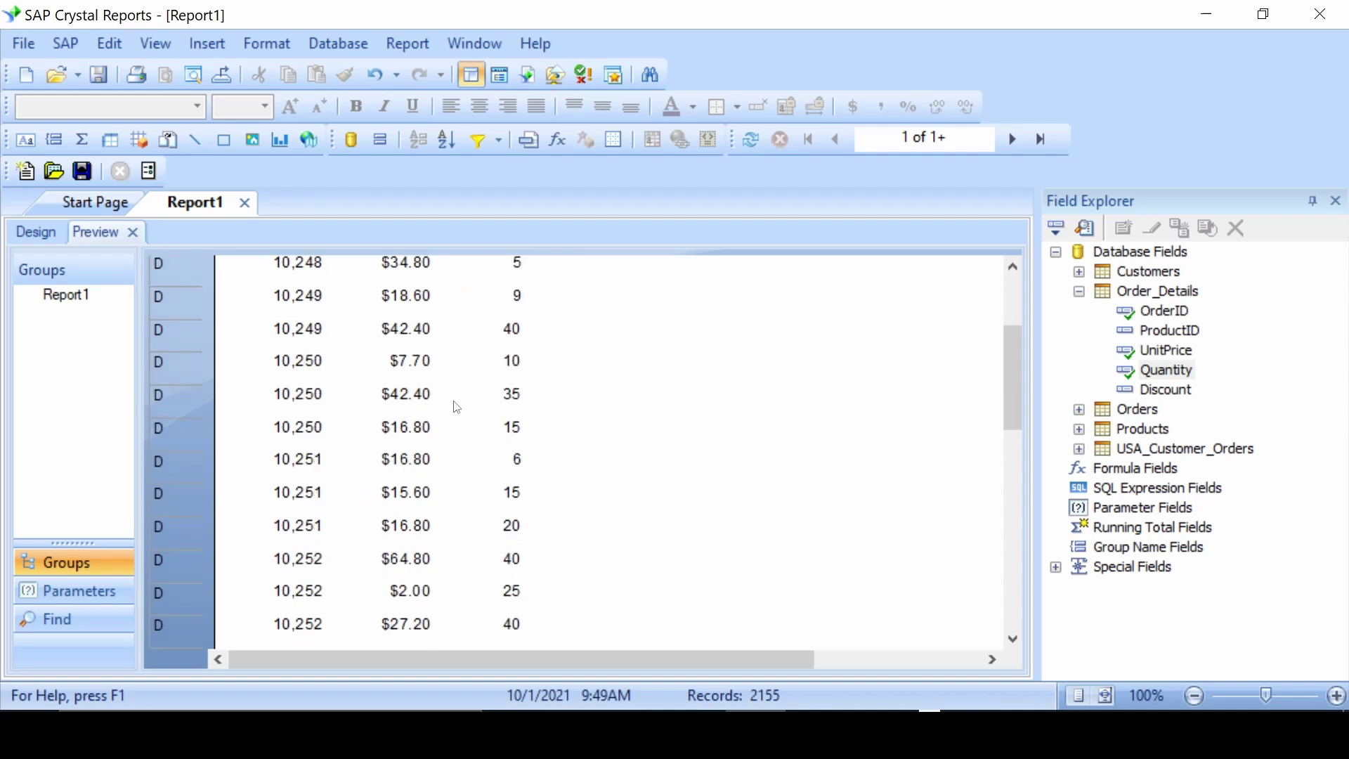
scroll(444, 477, "down", 4)
scroll(443, 485, "down", 3)
scroll(445, 490, "down", 3)
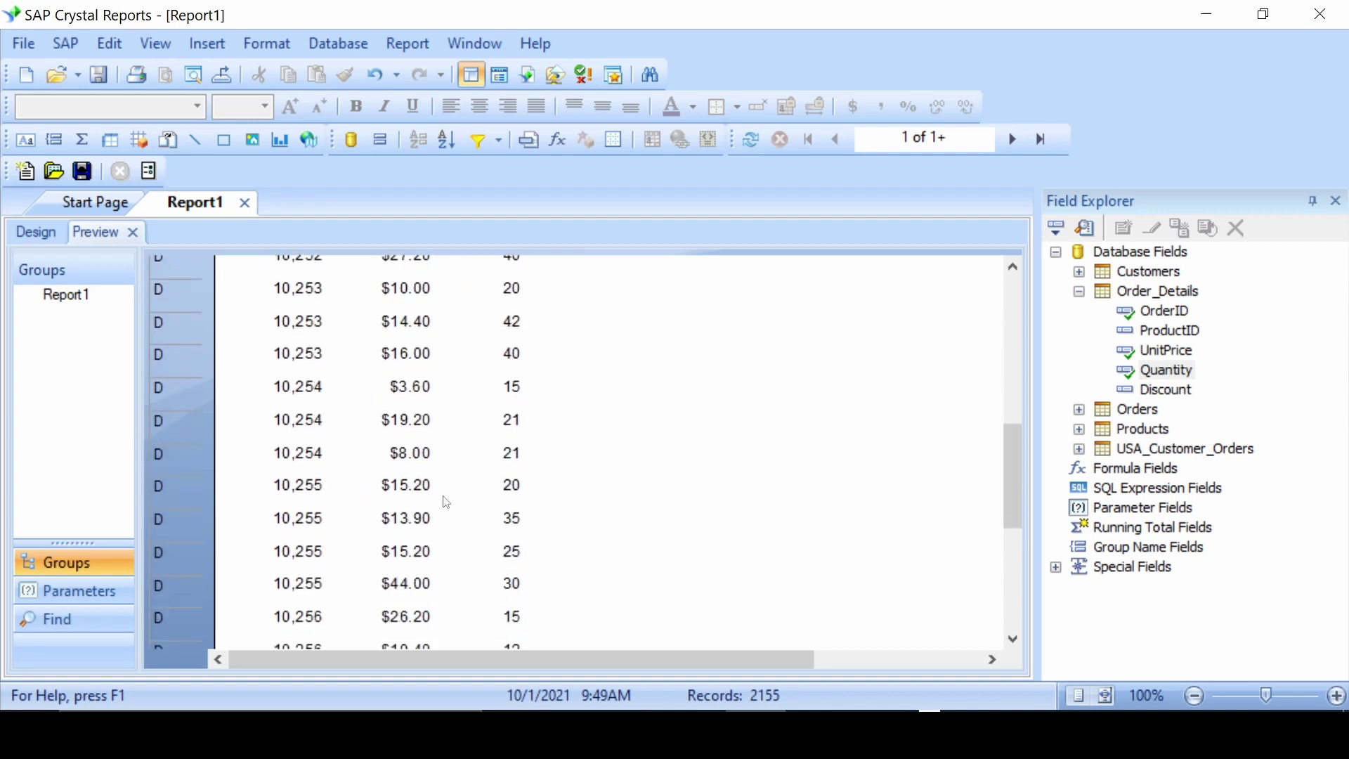
scroll(447, 495, "down", 3)
scroll(447, 496, "down", 2)
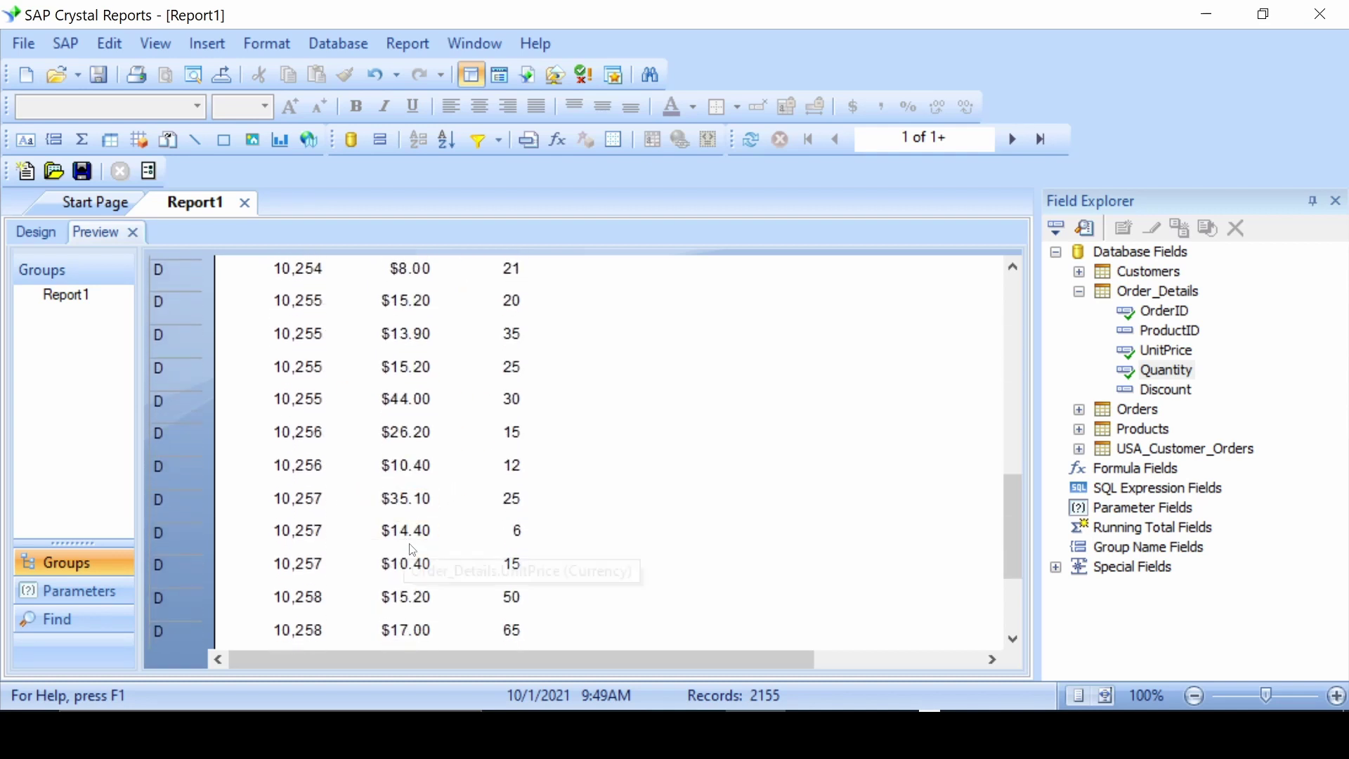
scroll(402, 533, "up", 5)
scroll(444, 411, "up", 3)
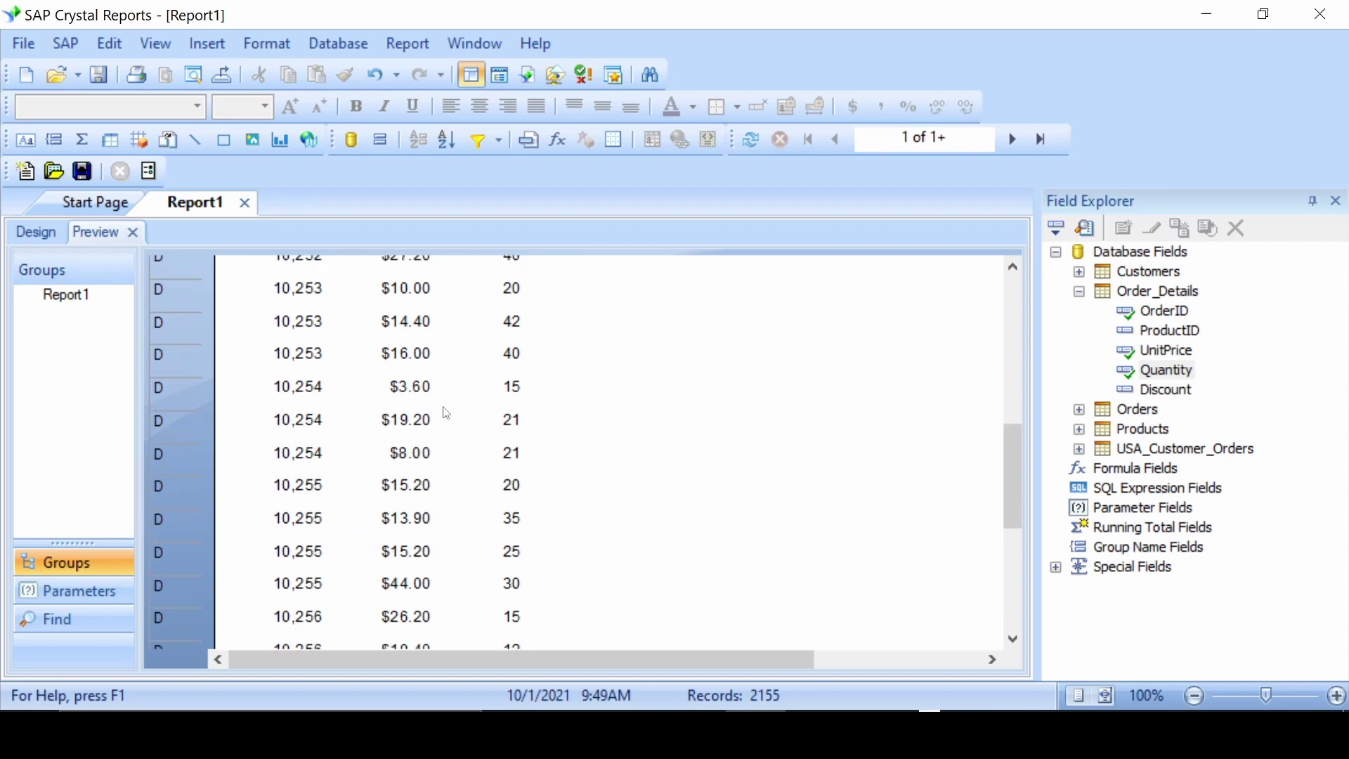
scroll(444, 412, "up", 4)
scroll(446, 411, "up", 6)
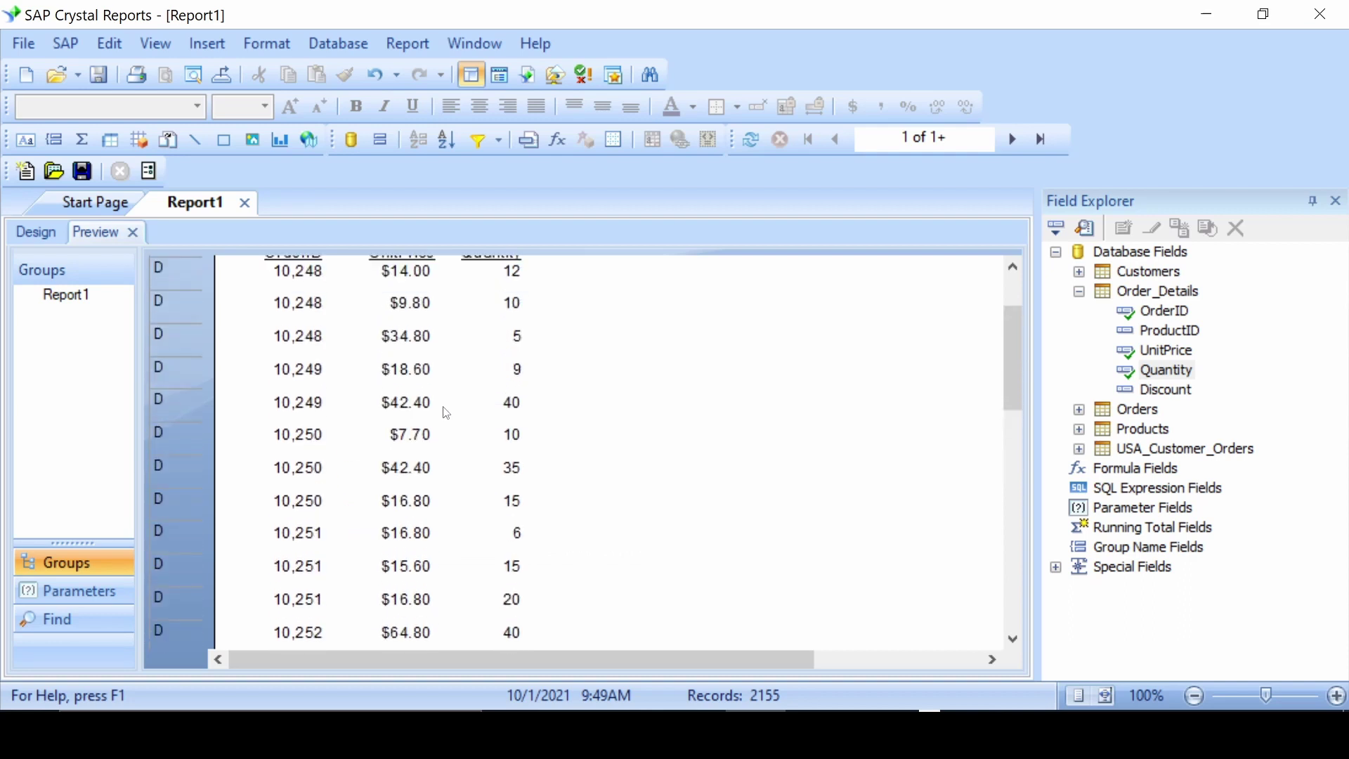
scroll(453, 358, "up", 3)
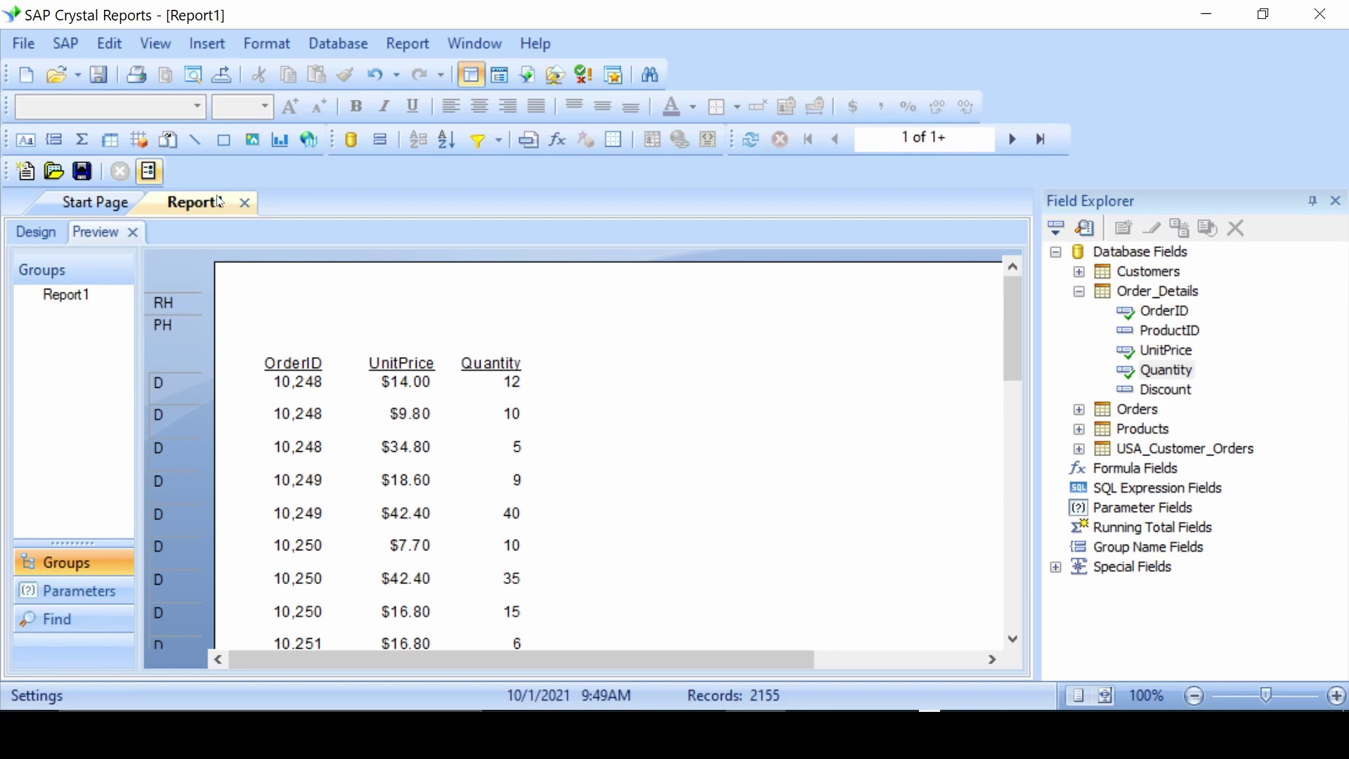
Step: Close the preview and choose Order_Details.UnitPrice as the Select Expert filter field
left_click(131, 232)
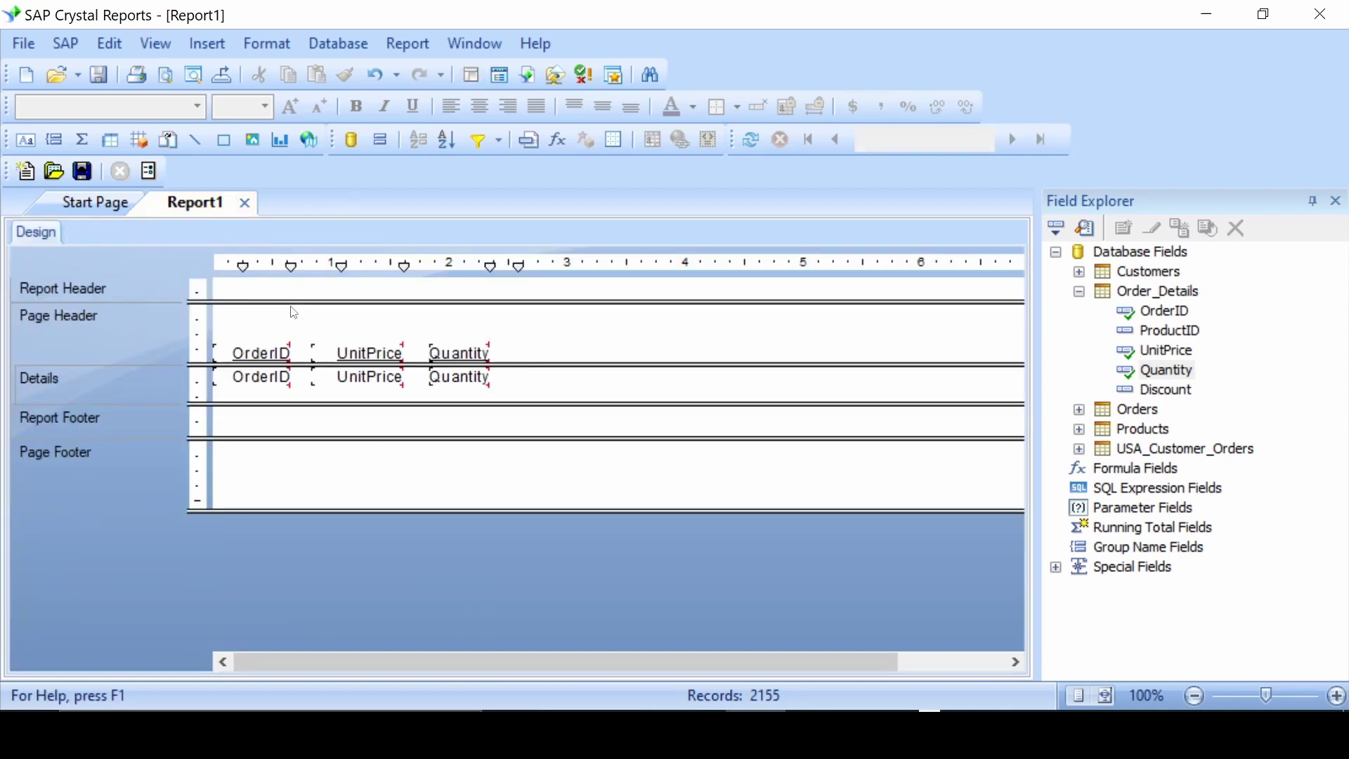
left_click(490, 264)
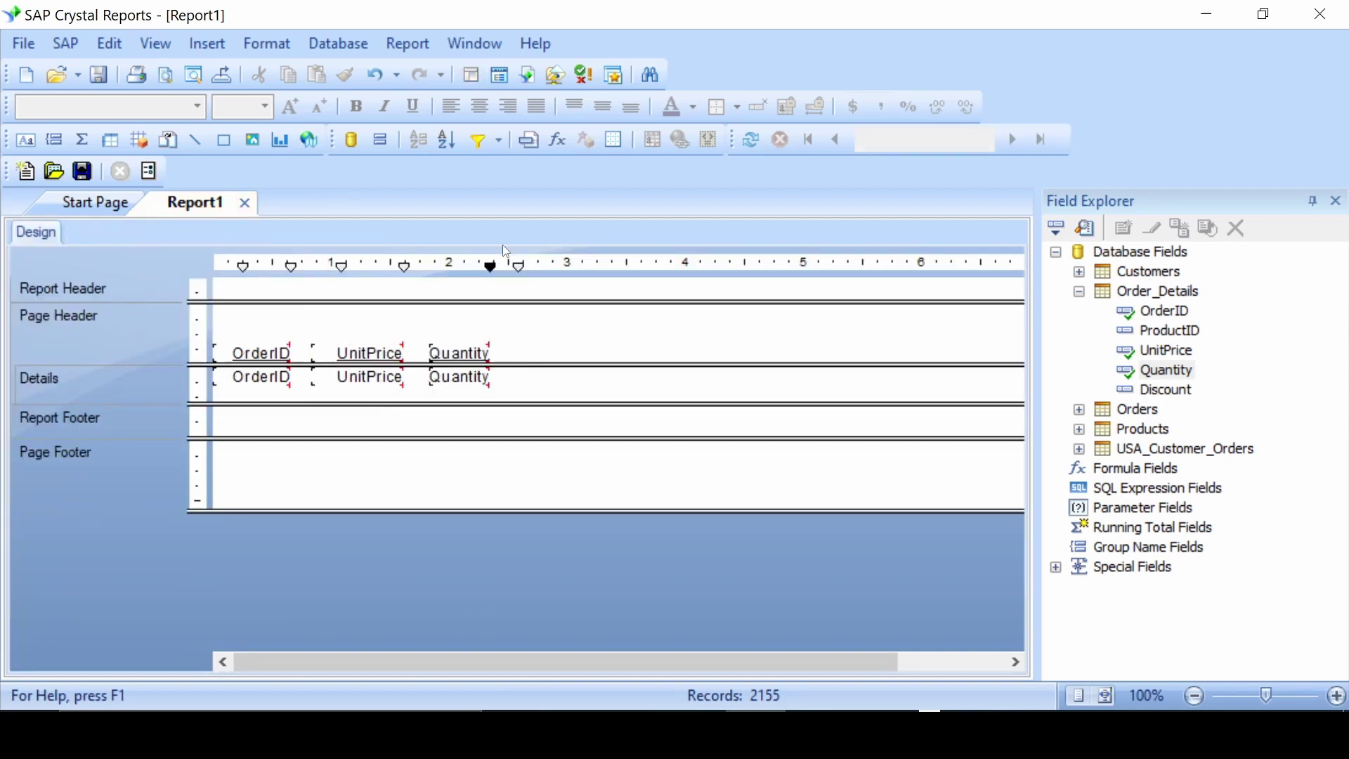
left_click(479, 145)
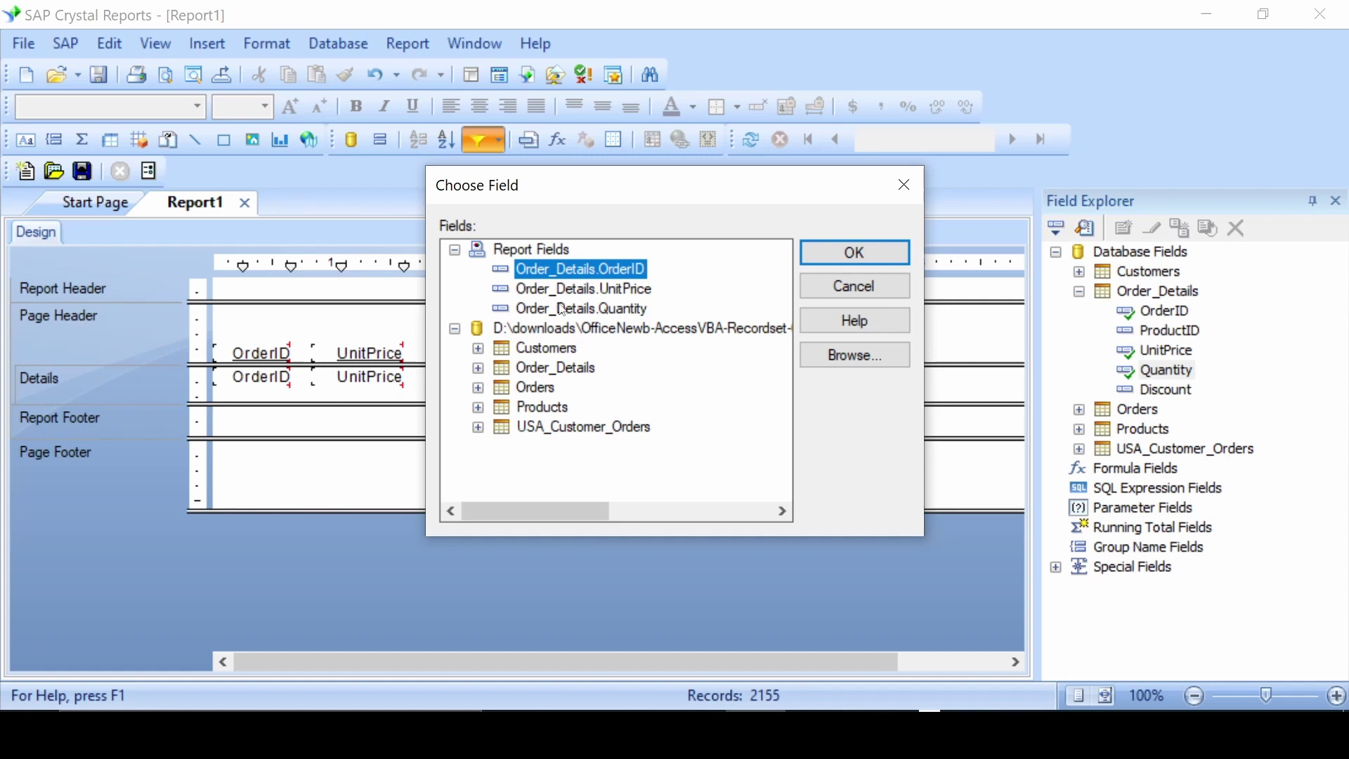
left_click(617, 288)
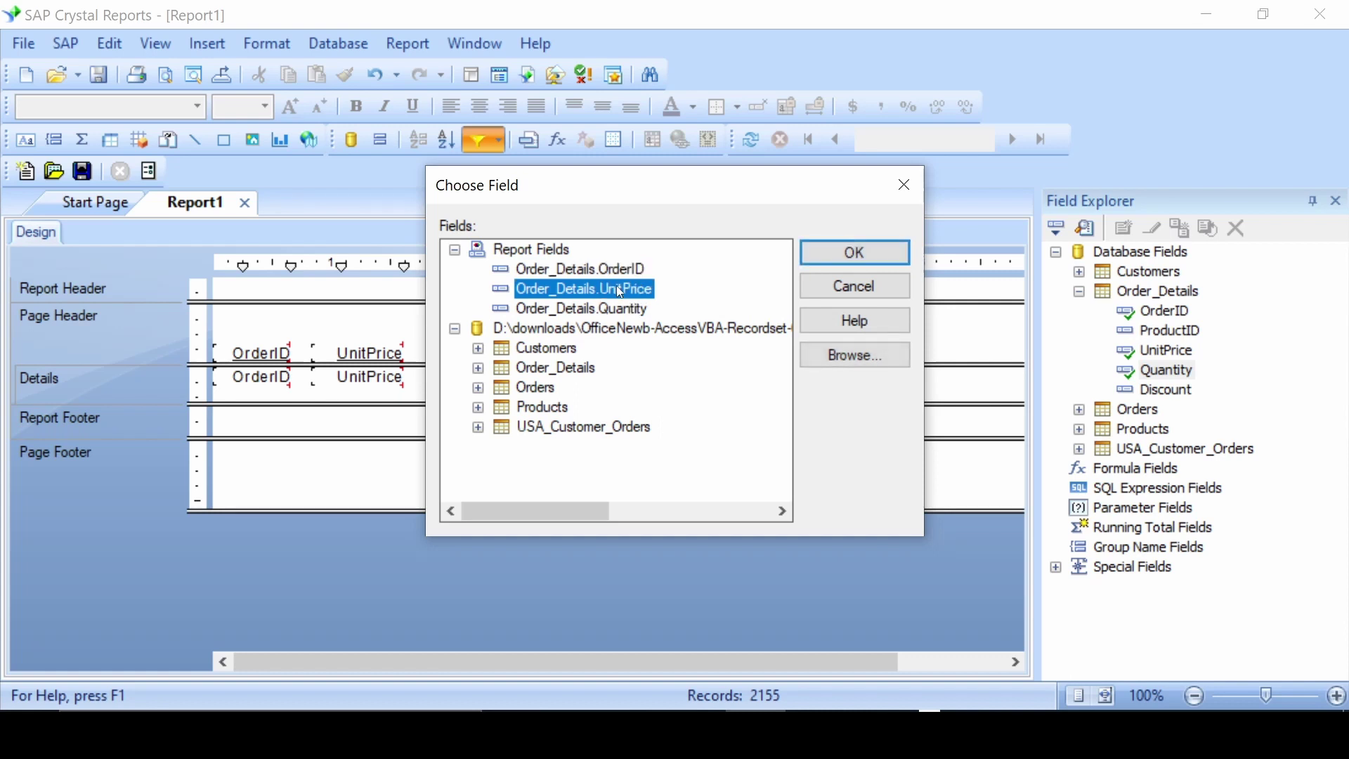
left_click(844, 260)
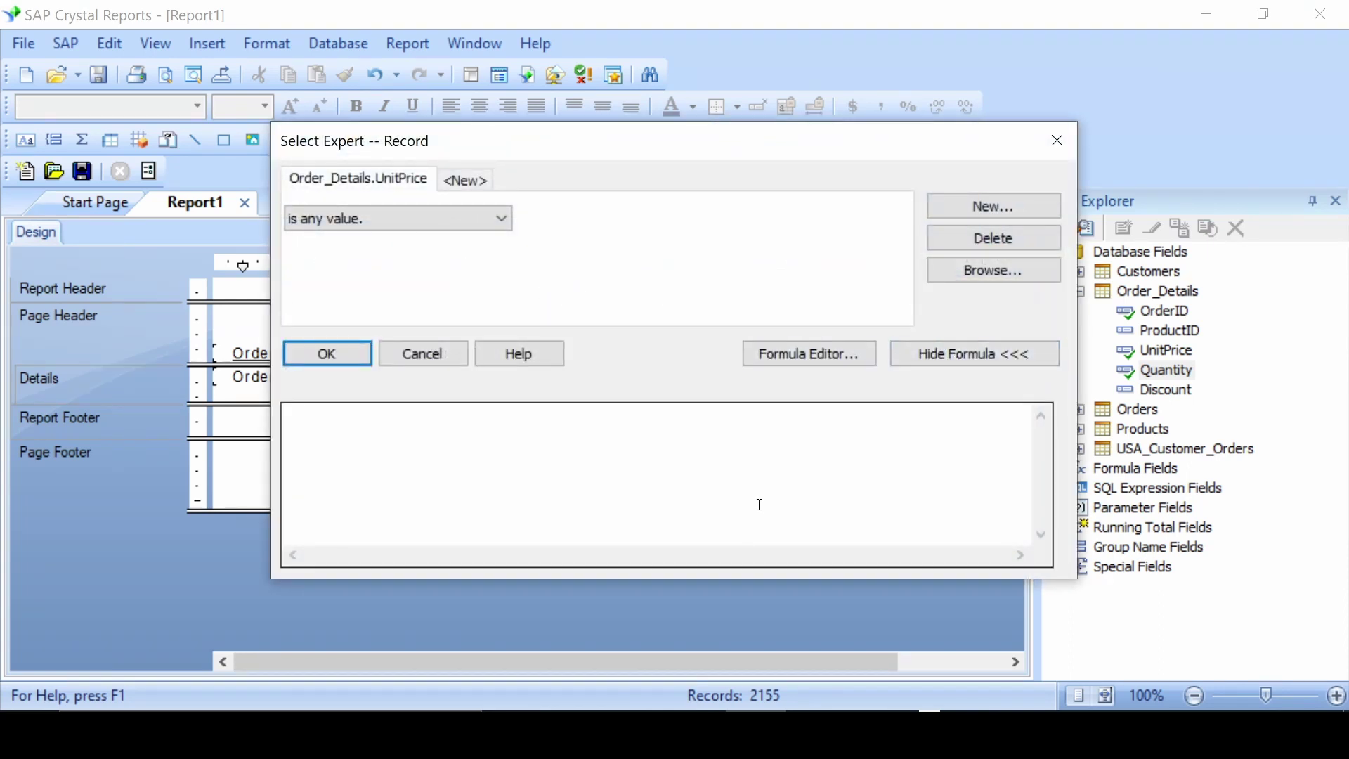
Step: Set the UnitPrice condition to 'is greater than' 20 and confirm it
left_click(1012, 352)
left_click(1005, 349)
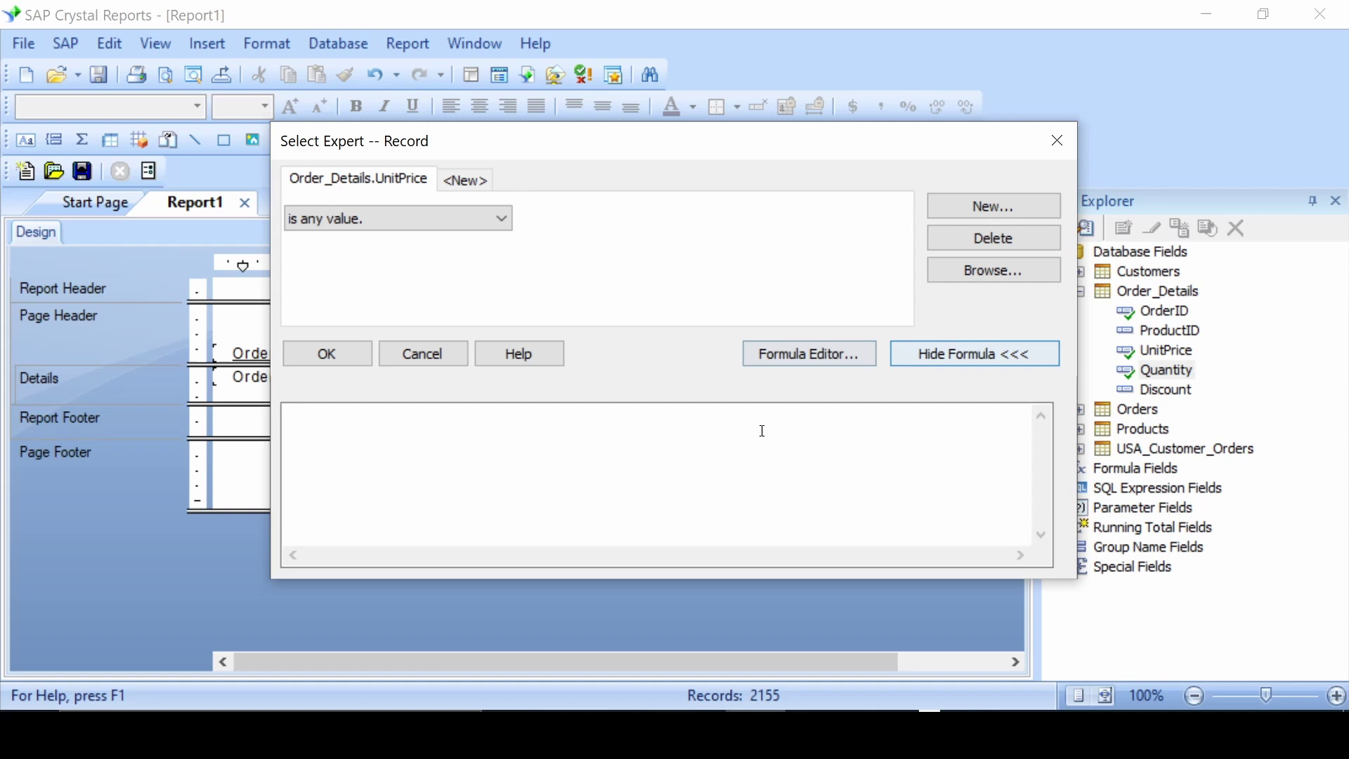
left_click(479, 217)
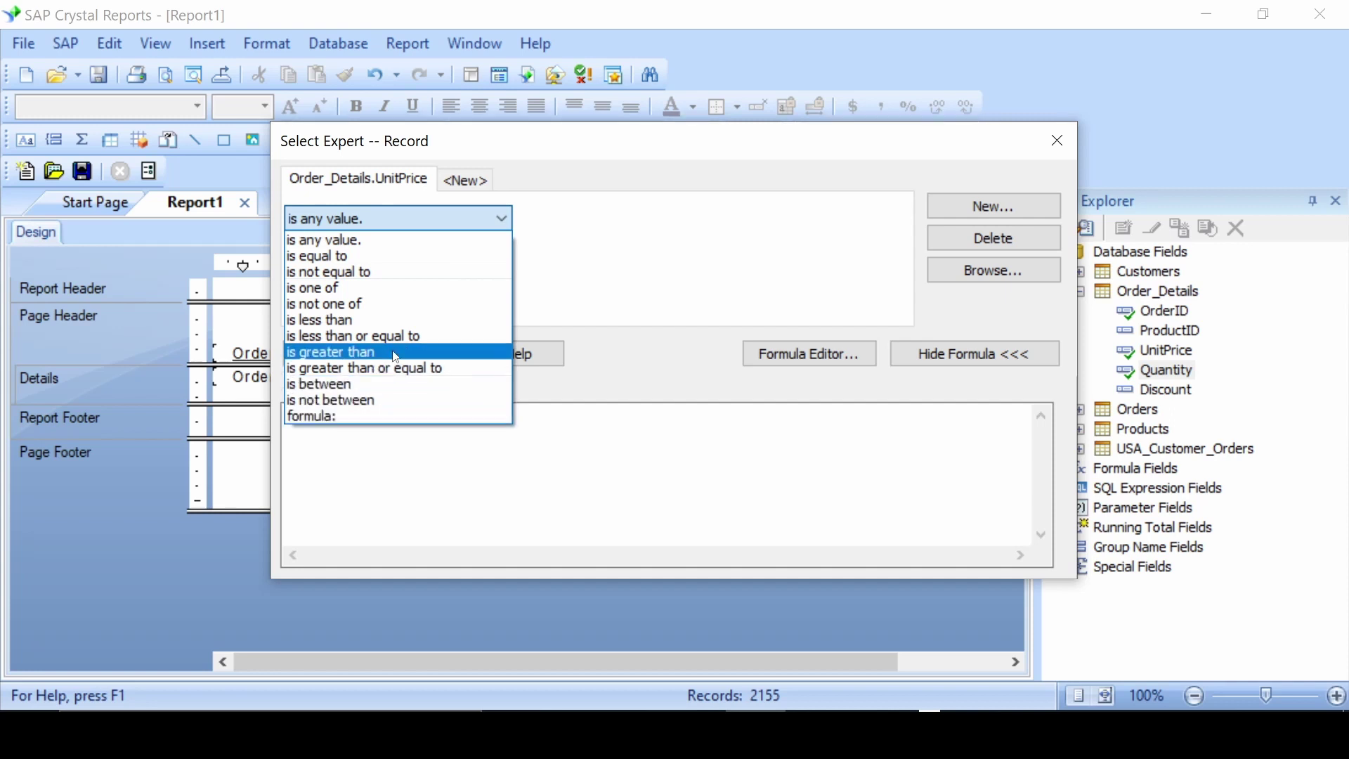
left_click(394, 355)
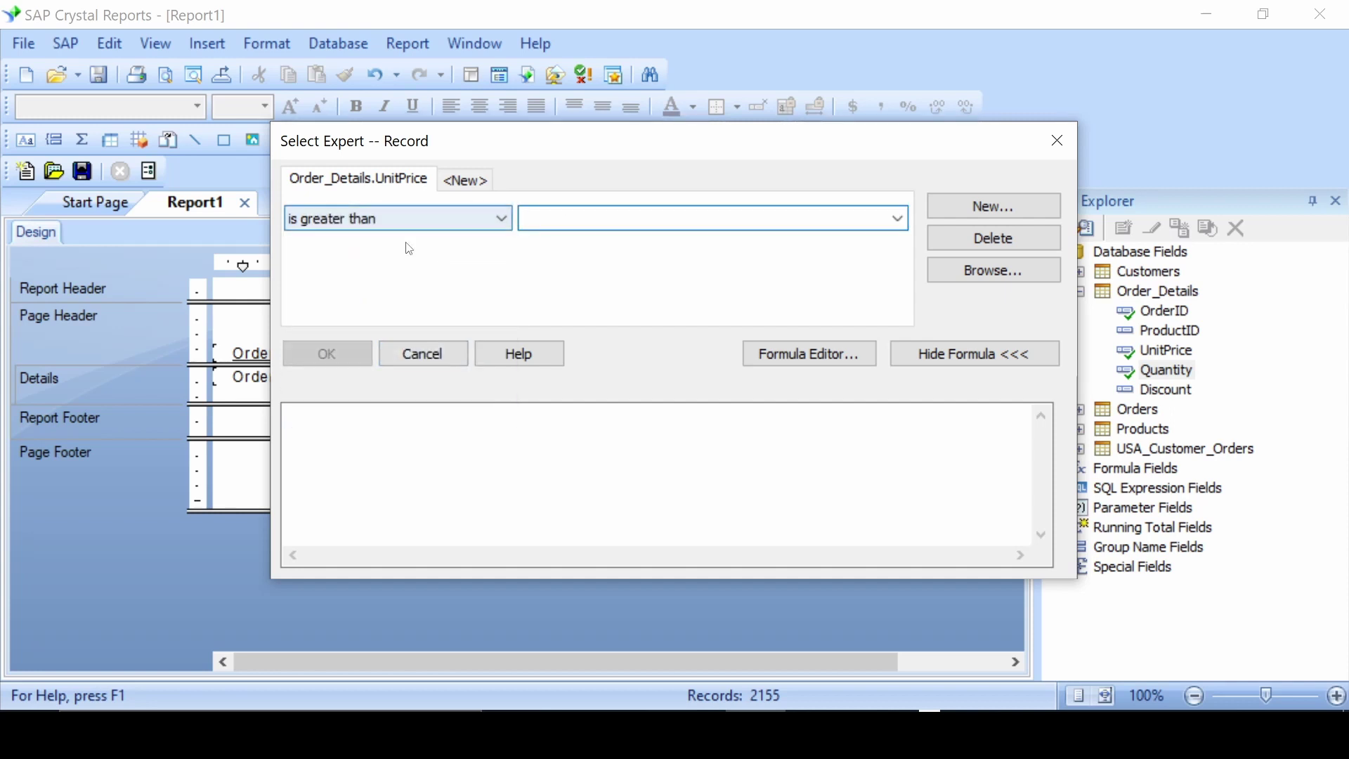
type("2")
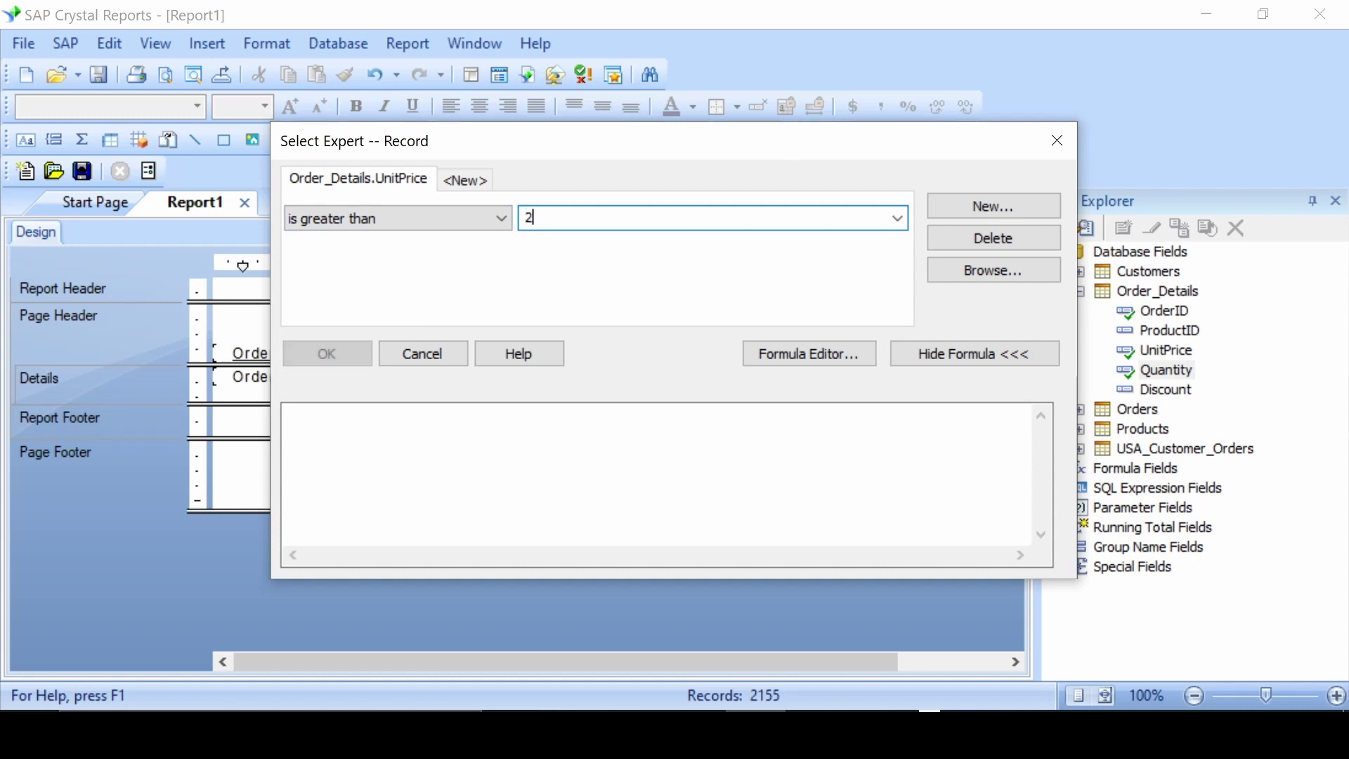
type("0")
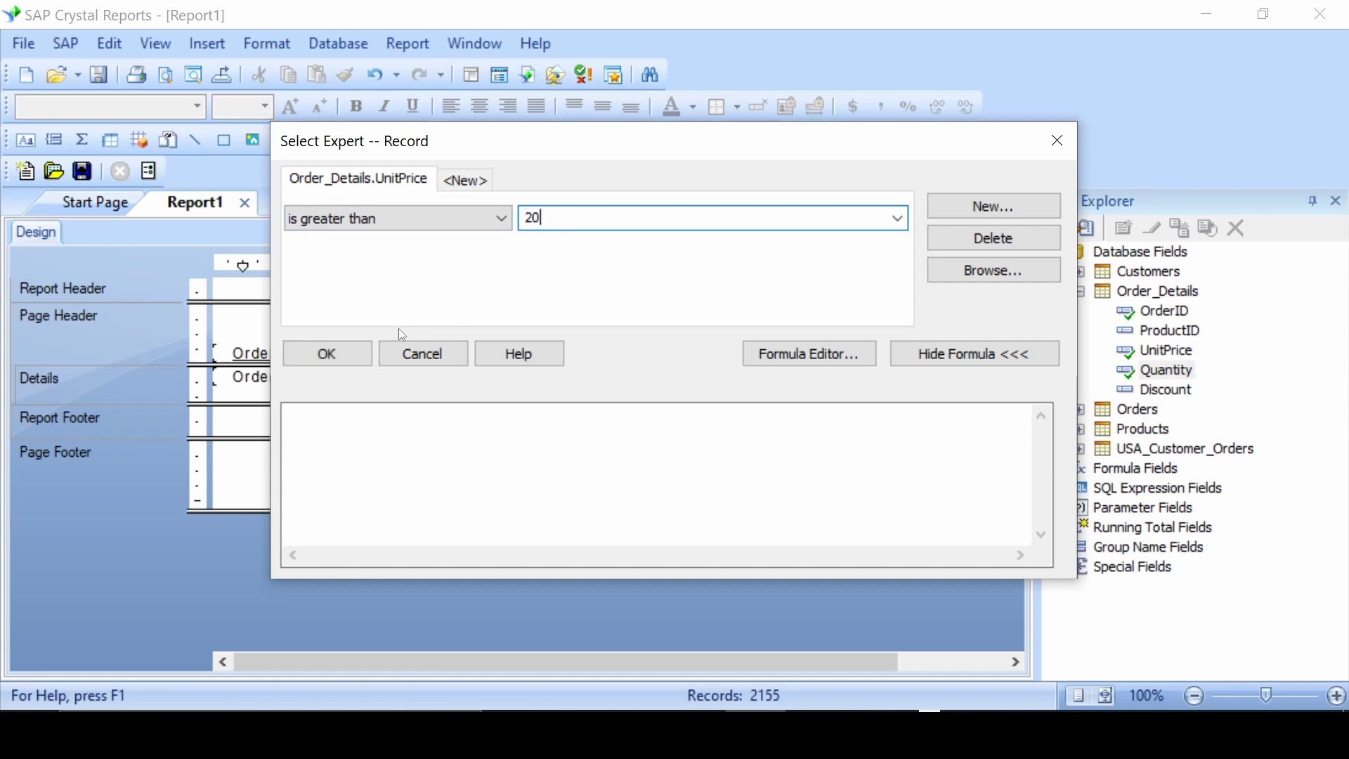
left_click(352, 364)
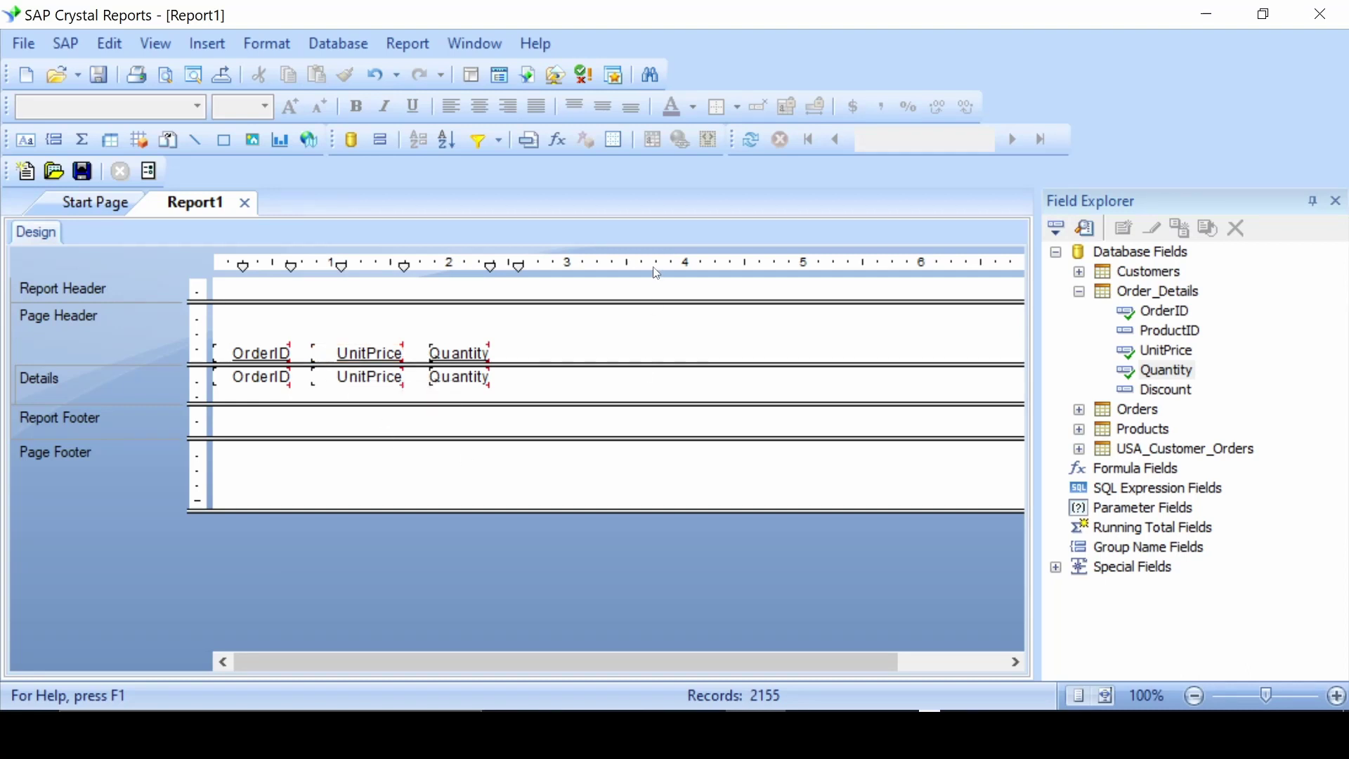
left_click(473, 136)
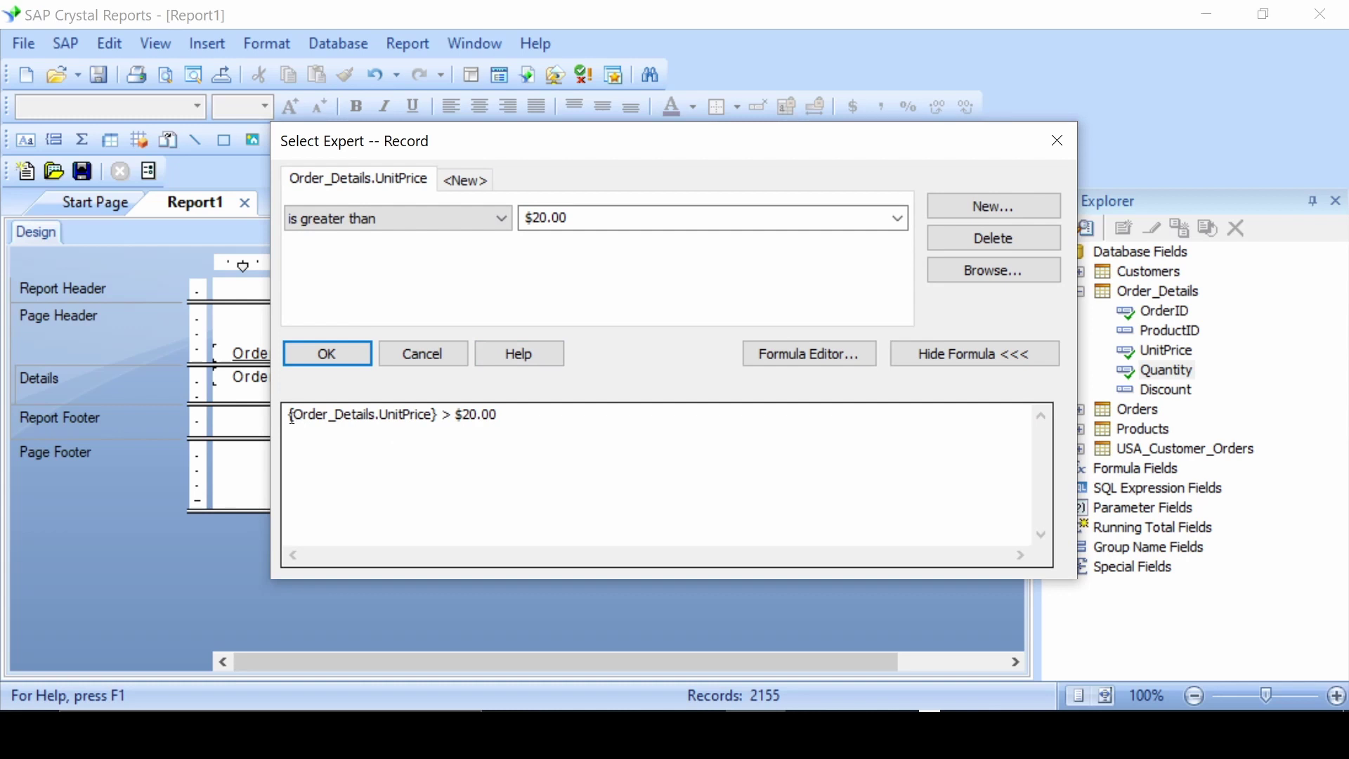
left_click_drag(288, 414, 506, 415)
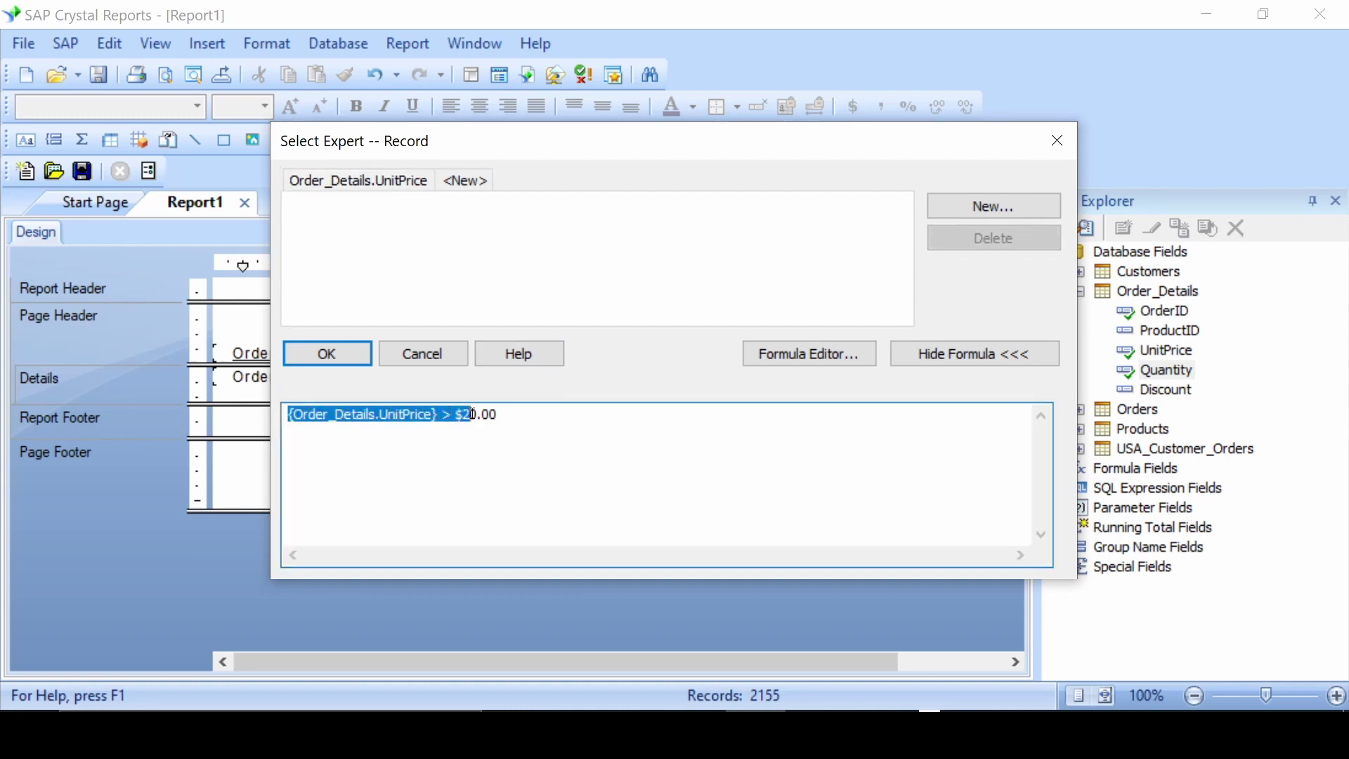
left_click(507, 414)
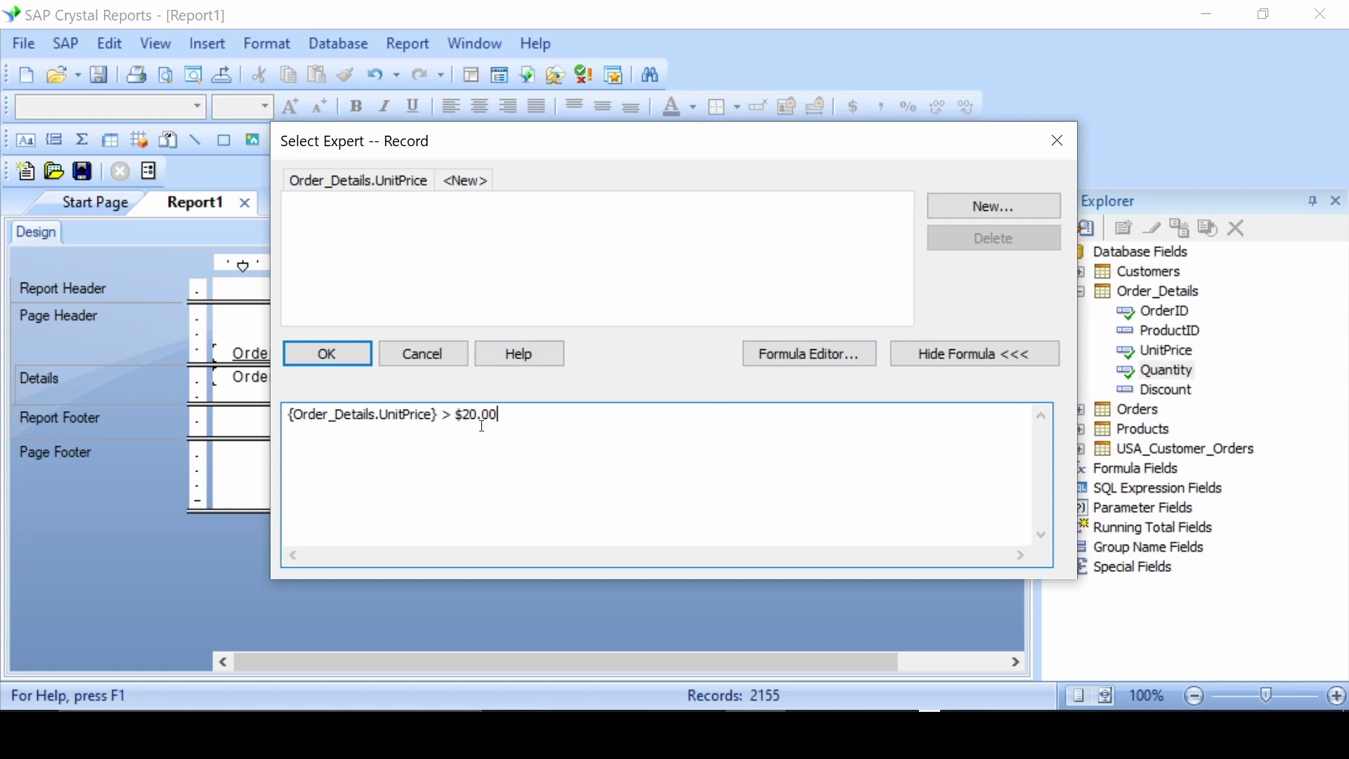
left_click(1060, 149)
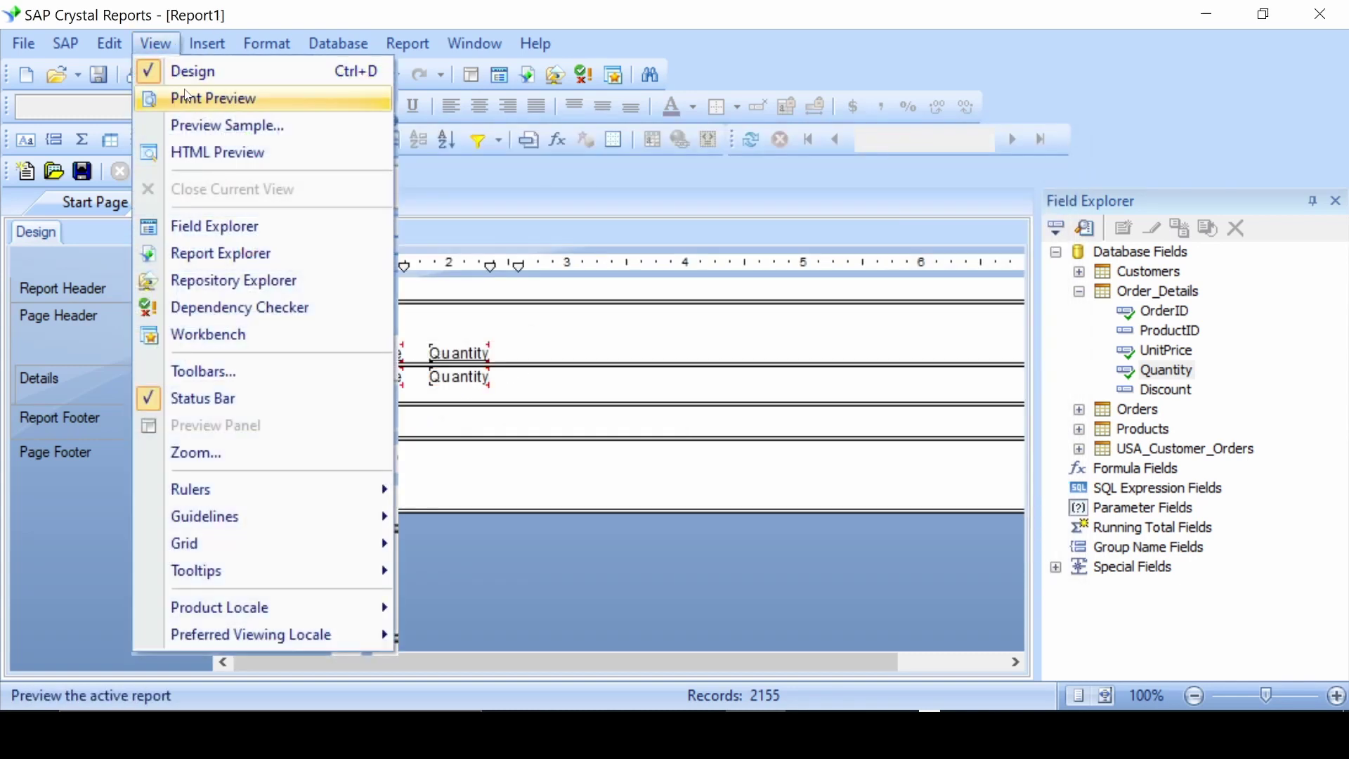
Step: Print-preview the filtered report showing 945 records priced above $20
left_click(186, 97)
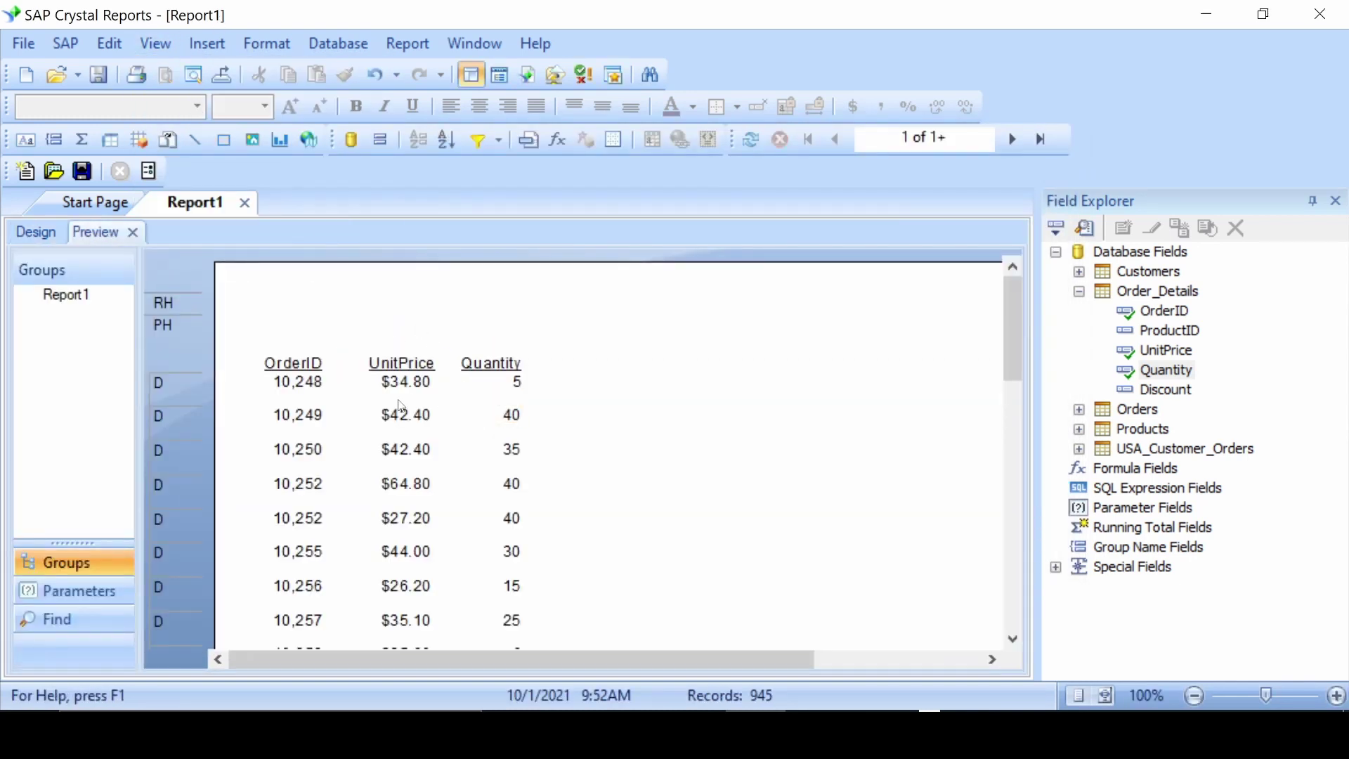
scroll(463, 414, "down", 1)
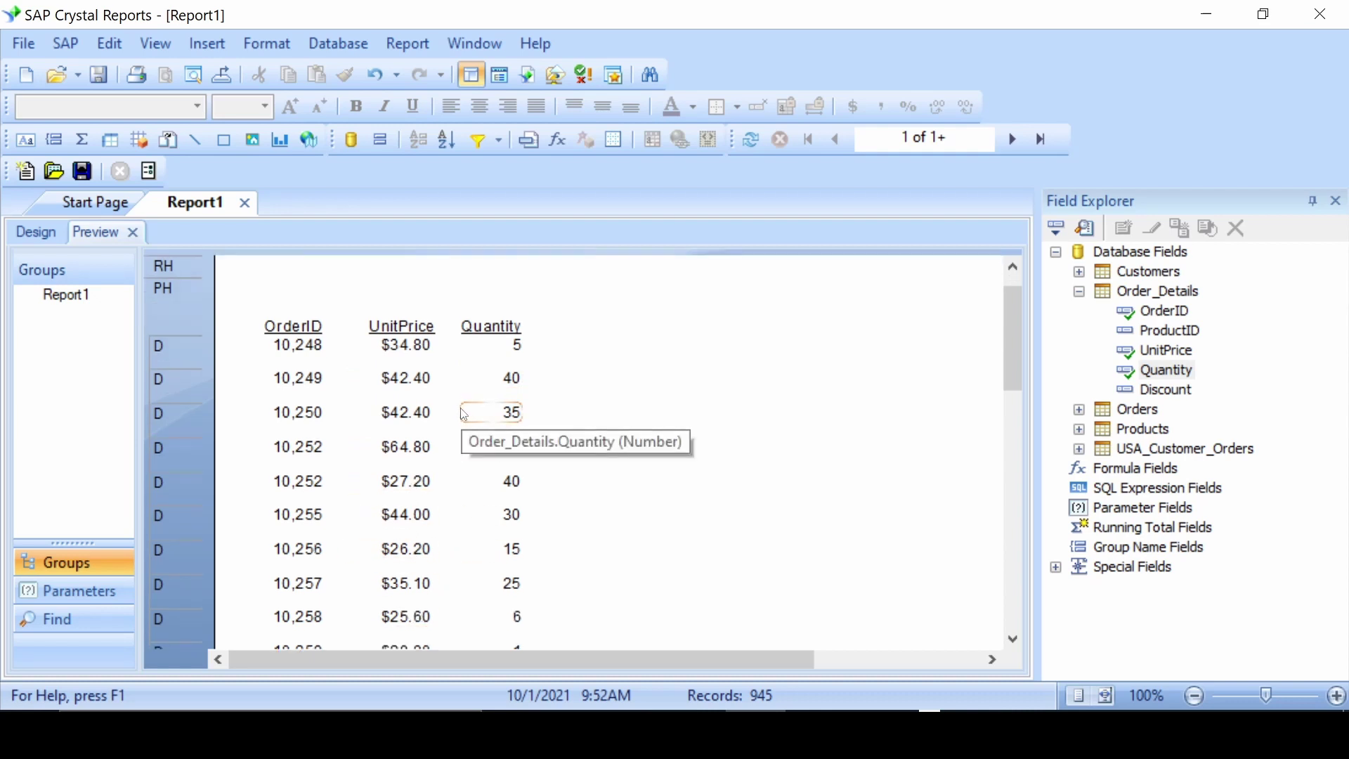
scroll(464, 415, "down", 1)
scroll(475, 421, "down", 2)
scroll(488, 436, "down", 2)
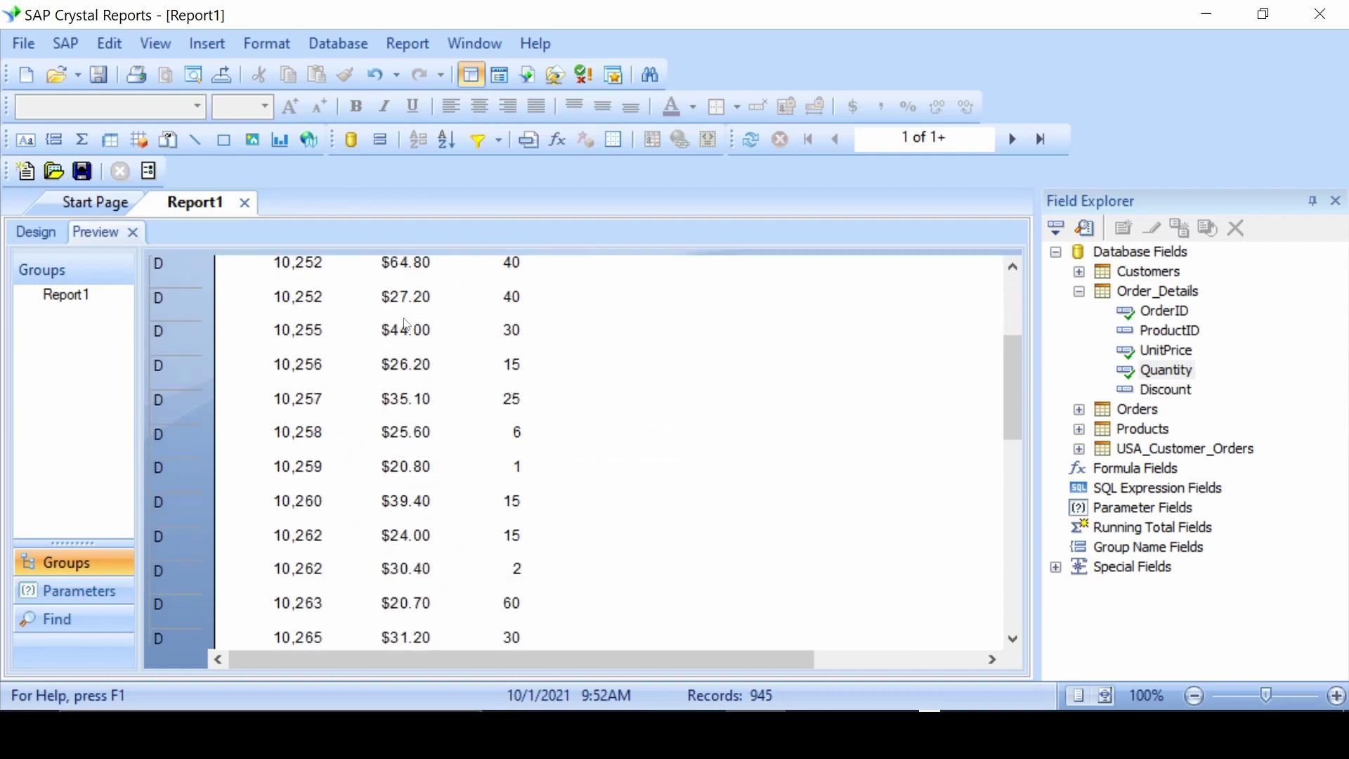
scroll(403, 320, "down", 2)
scroll(435, 456, "down", 3)
scroll(427, 453, "down", 1)
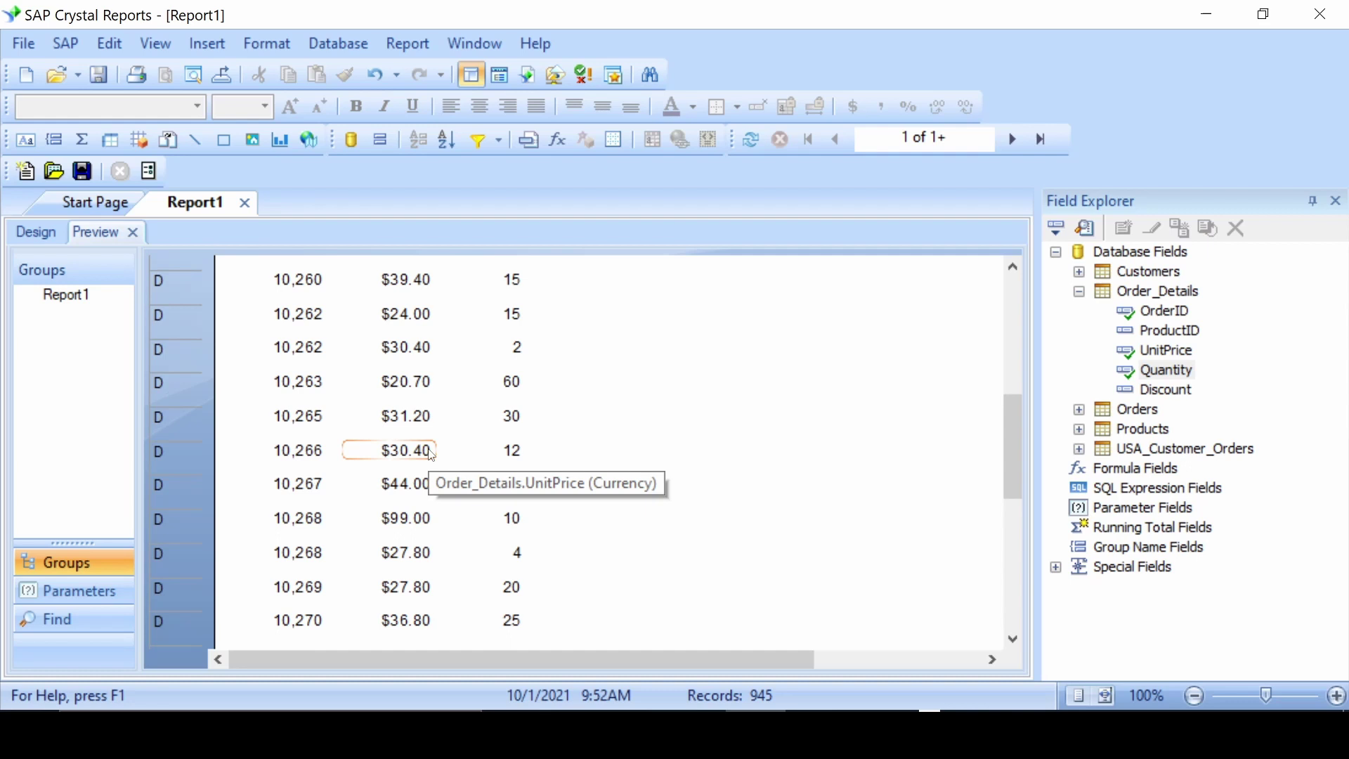
scroll(430, 454, "down", 2)
scroll(430, 454, "down", 3)
scroll(443, 475, "down", 1)
scroll(497, 595, "down", 5)
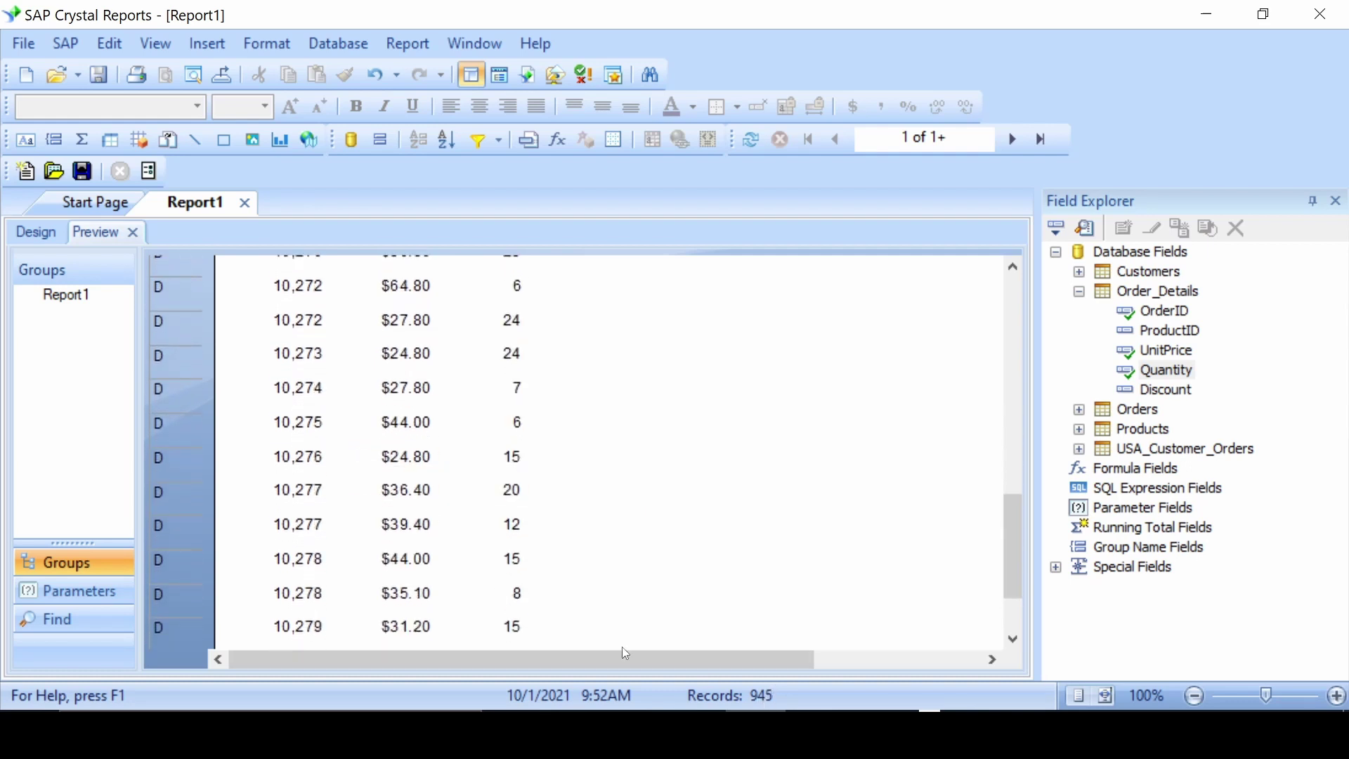
scroll(406, 421, "up", 1)
scroll(405, 421, "up", 4)
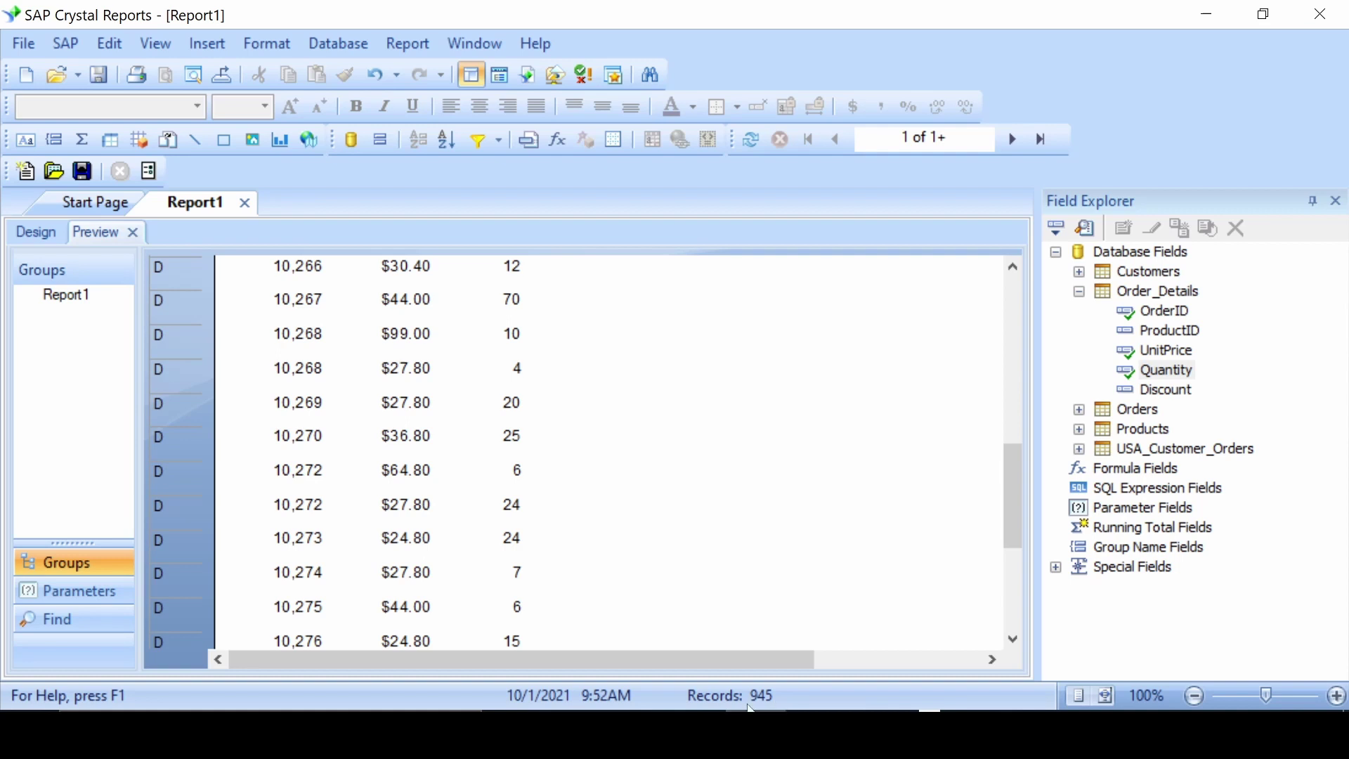
scroll(406, 347, "up", 1)
scroll(406, 347, "up", 3)
scroll(406, 348, "up", 1)
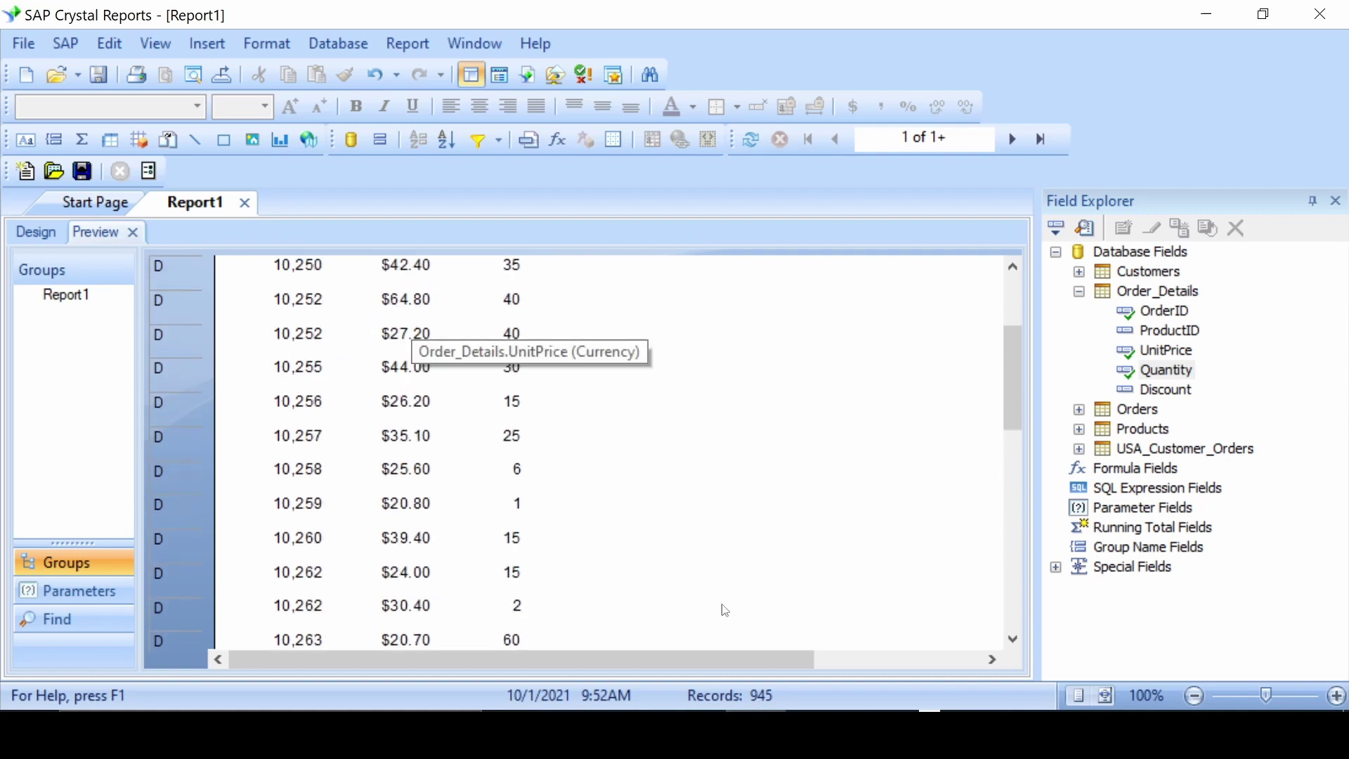
scroll(248, 342, "up", 1)
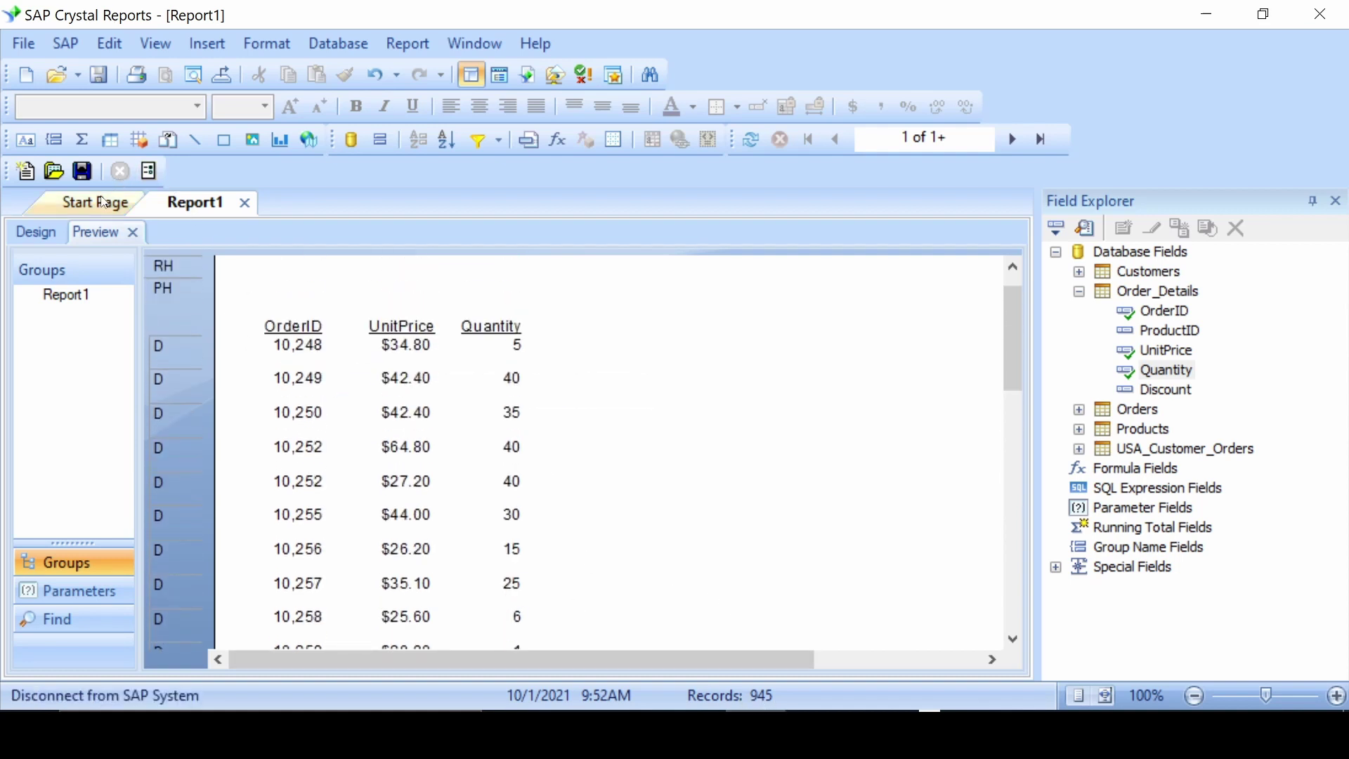
Step: Delete the UnitPrice filter in Select Expert and preview all 2155 records
left_click(131, 233)
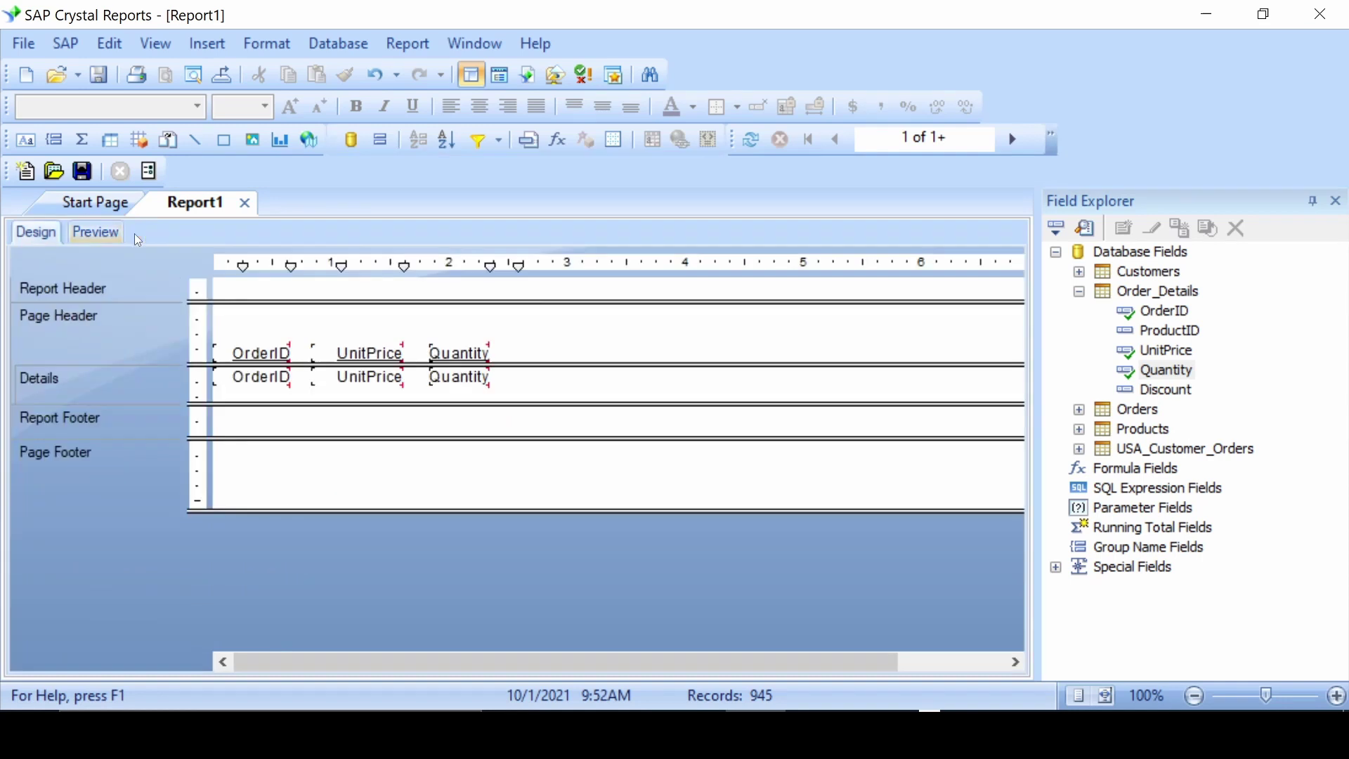
left_click(484, 142)
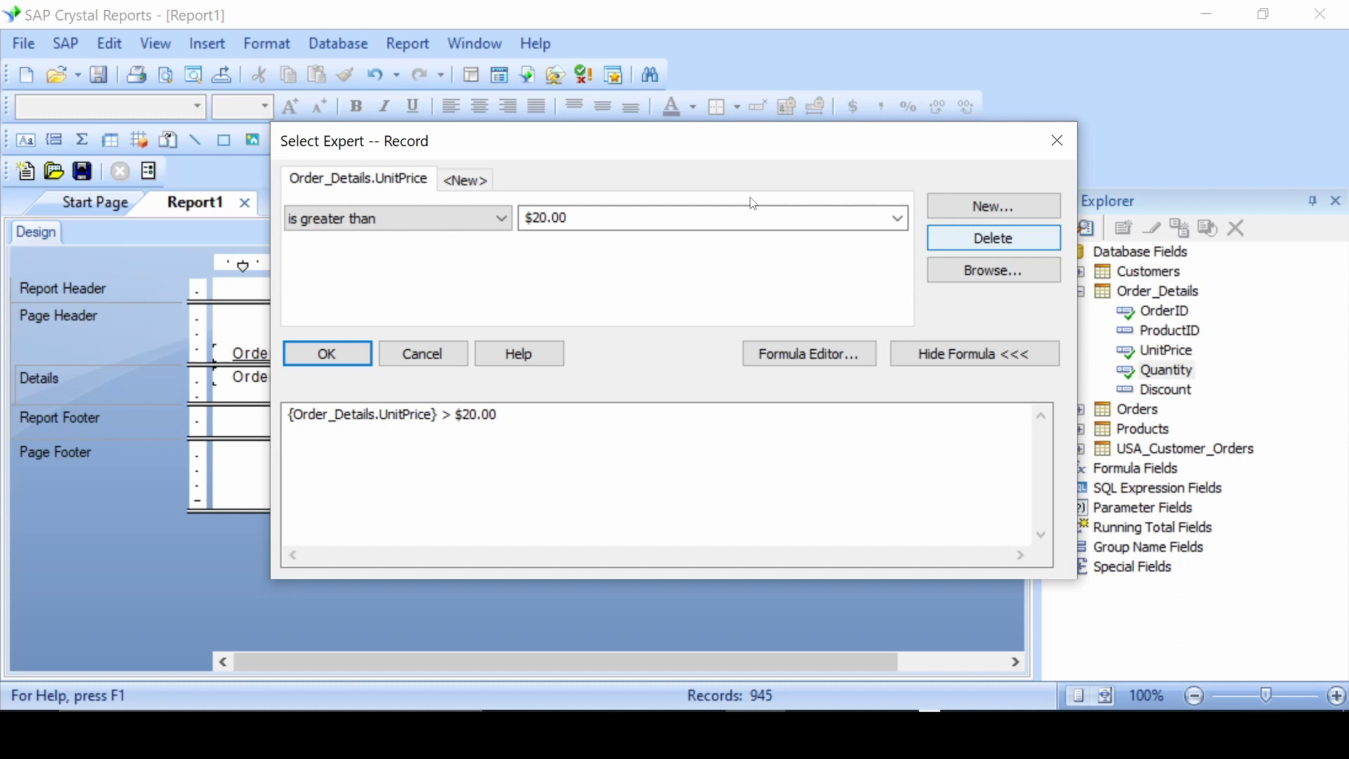
left_click(977, 234)
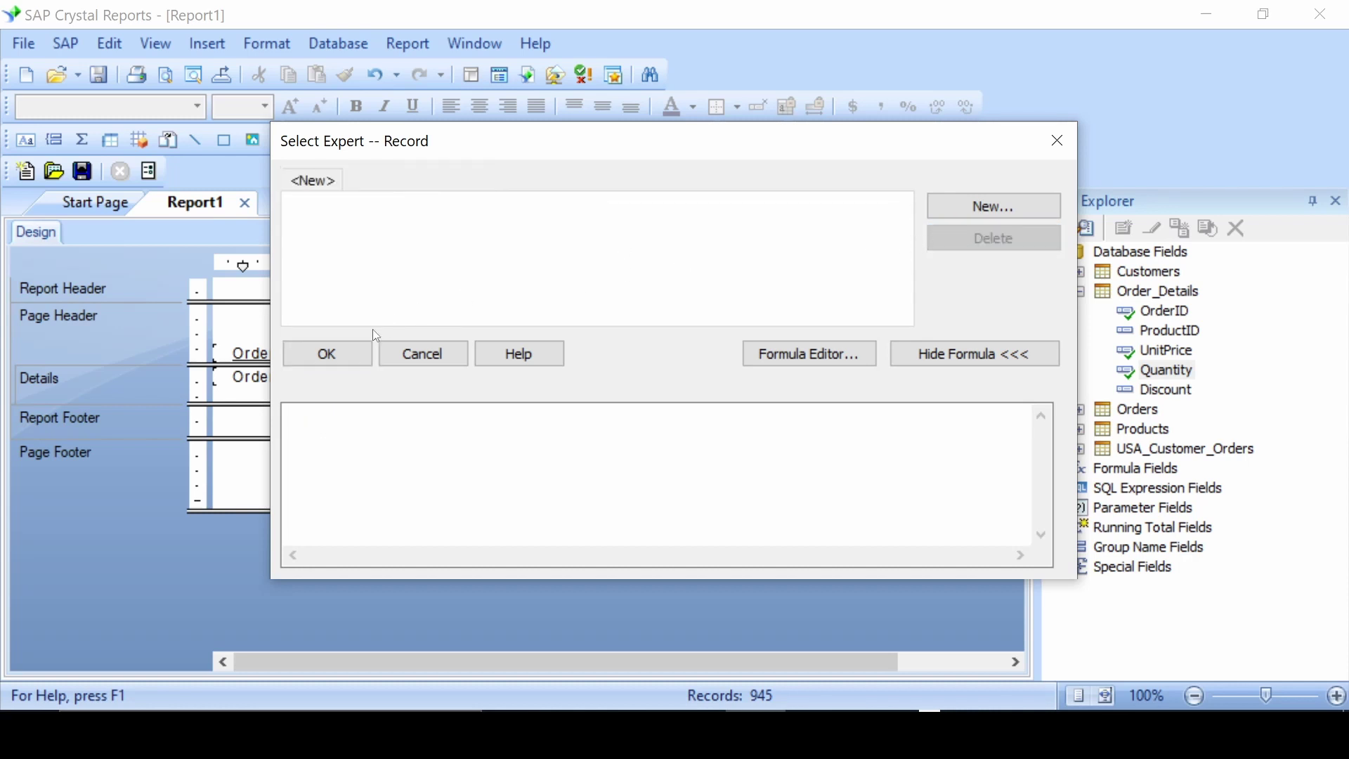
left_click(342, 354)
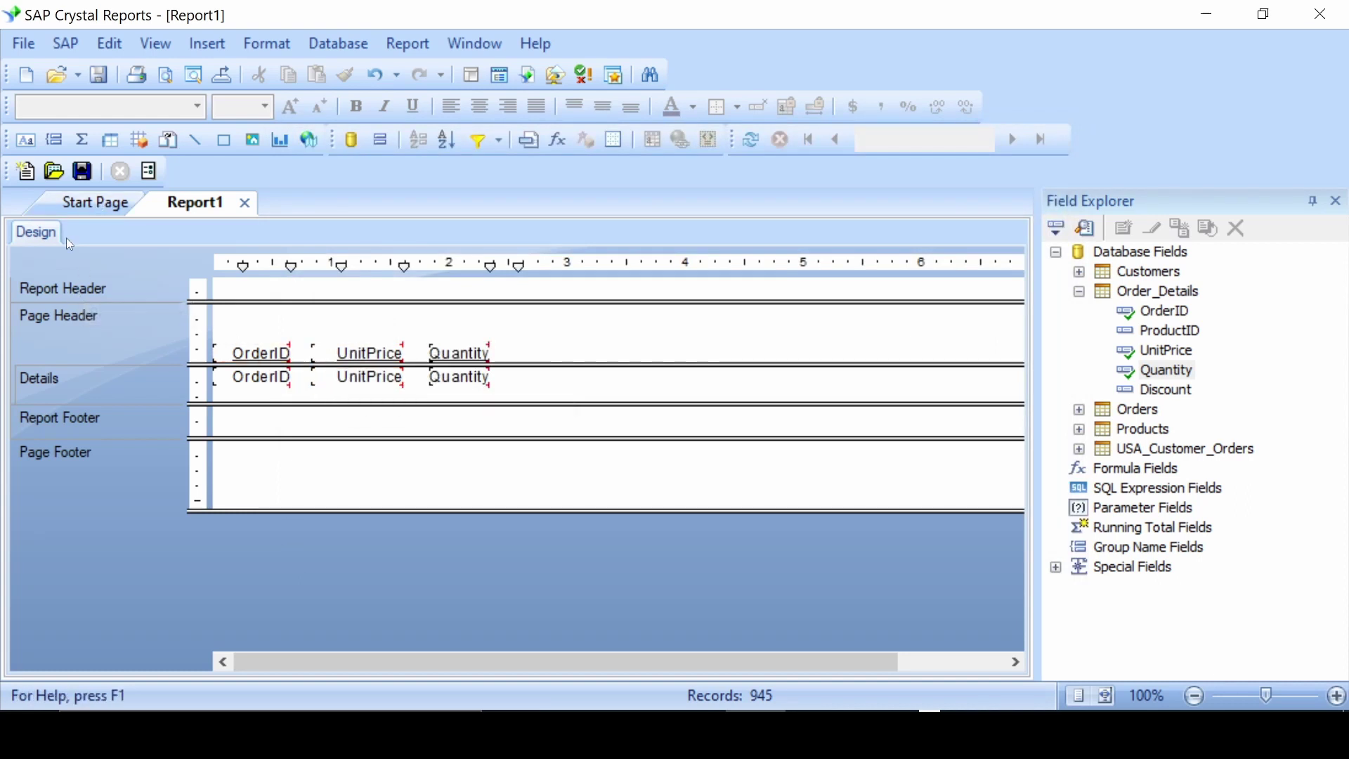
left_click(159, 44)
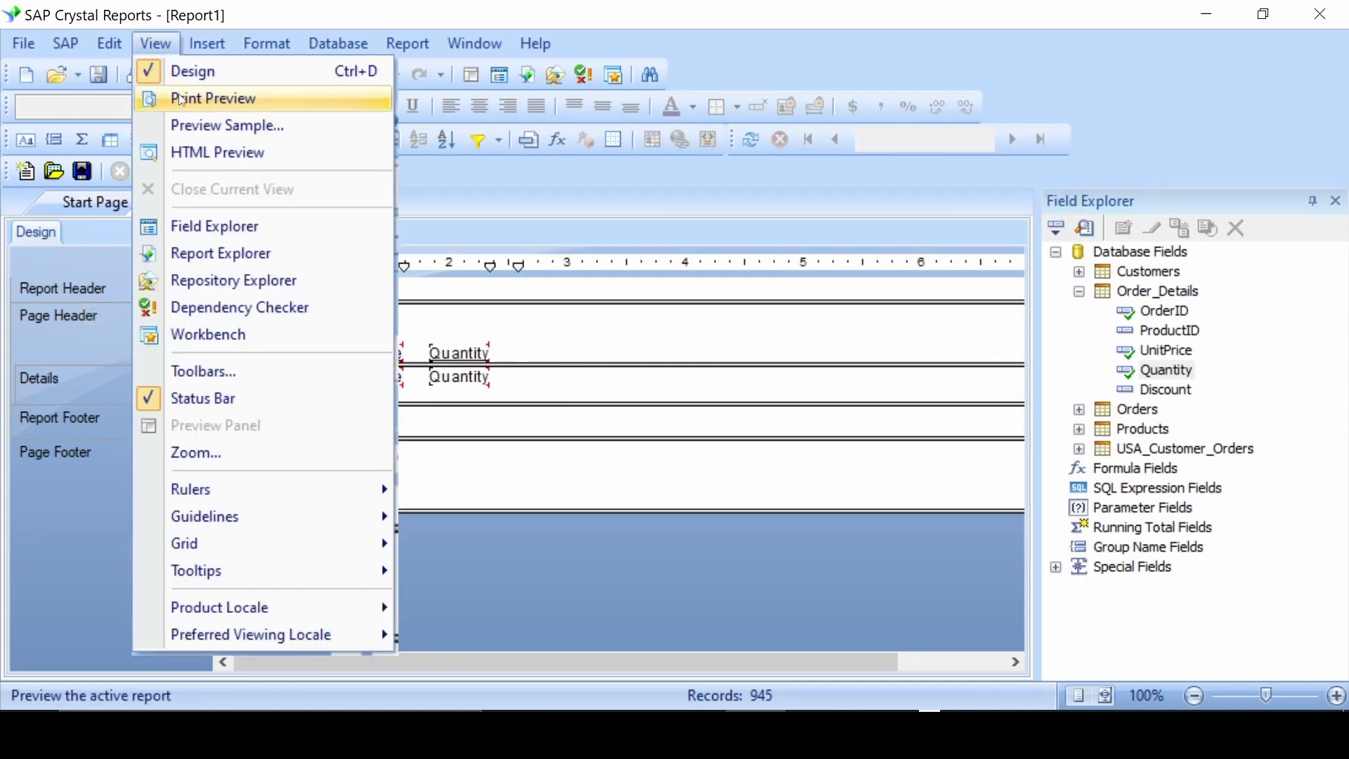
left_click(186, 98)
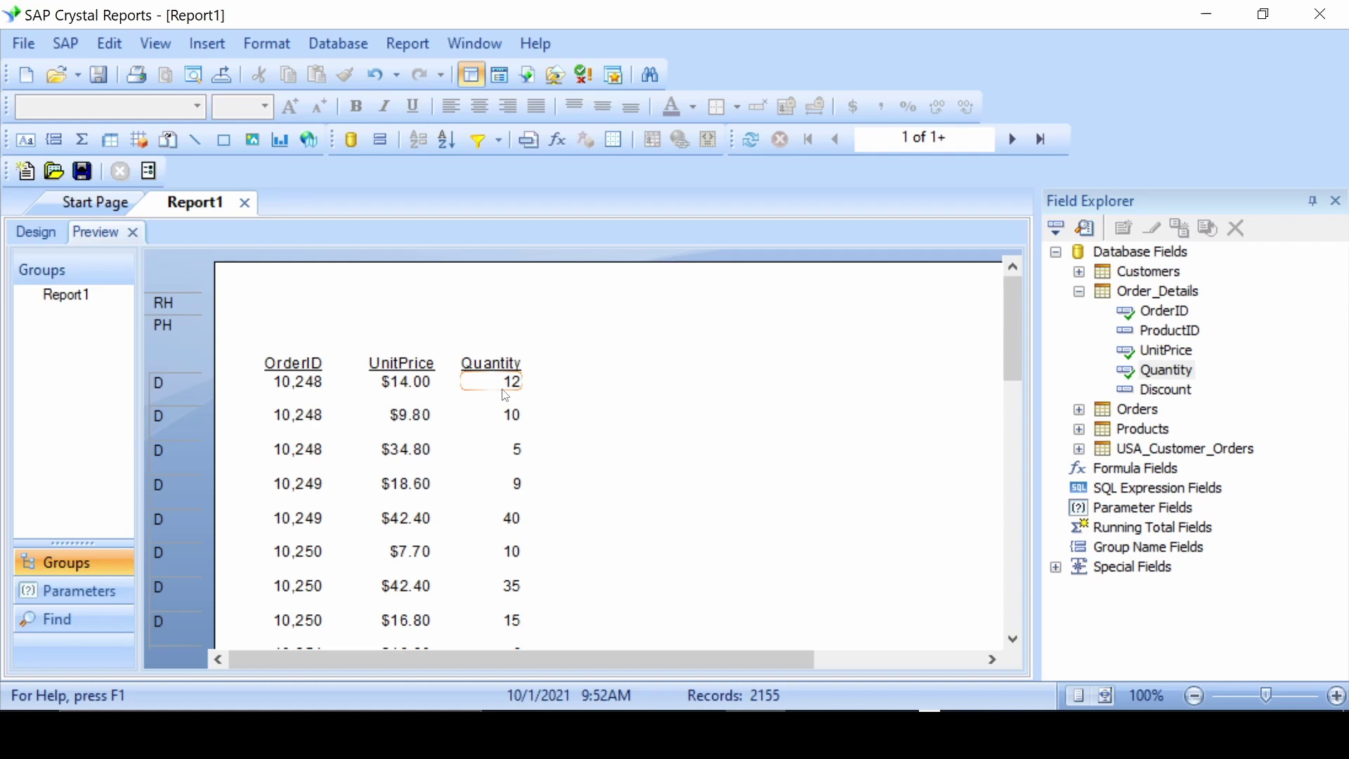
scroll(467, 393, "down", 2)
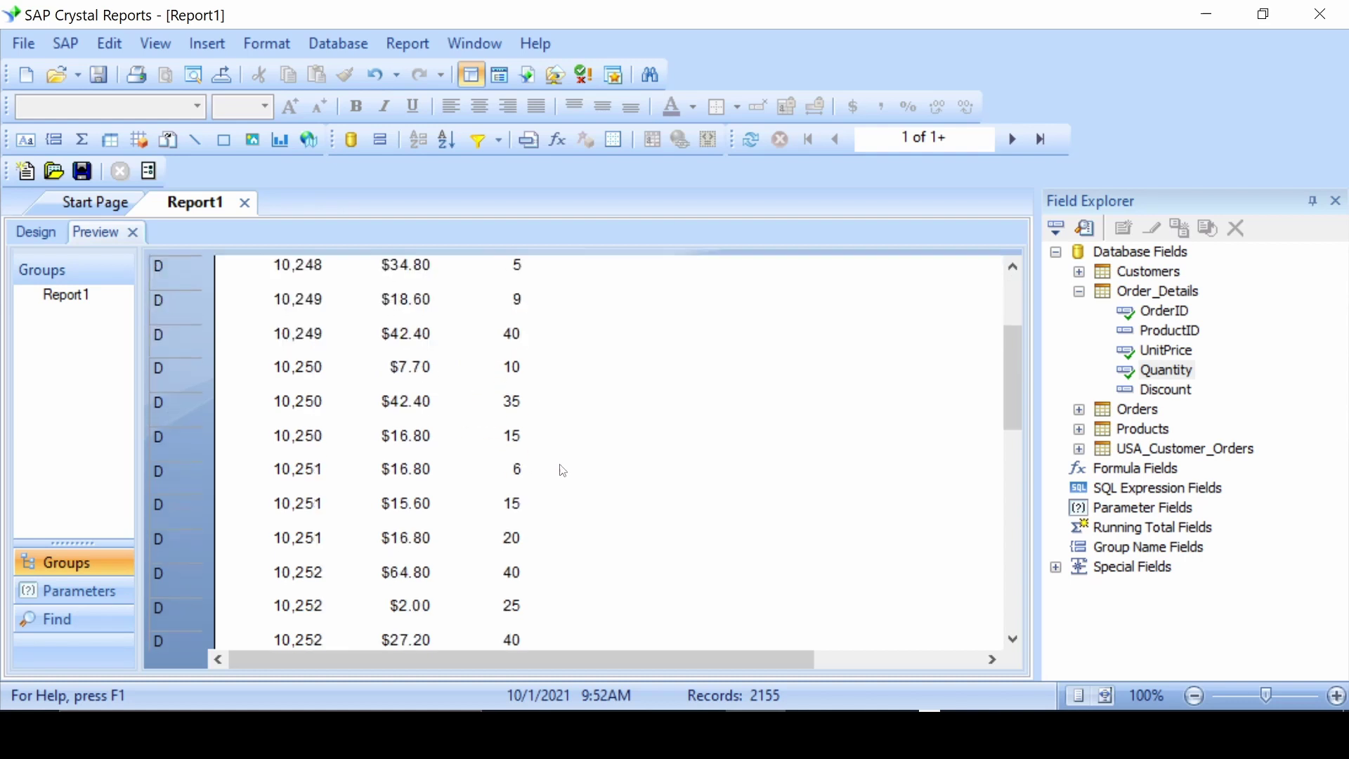
scroll(551, 474, "down", 2)
scroll(467, 554, "up", 3)
scroll(458, 527, "up", 1)
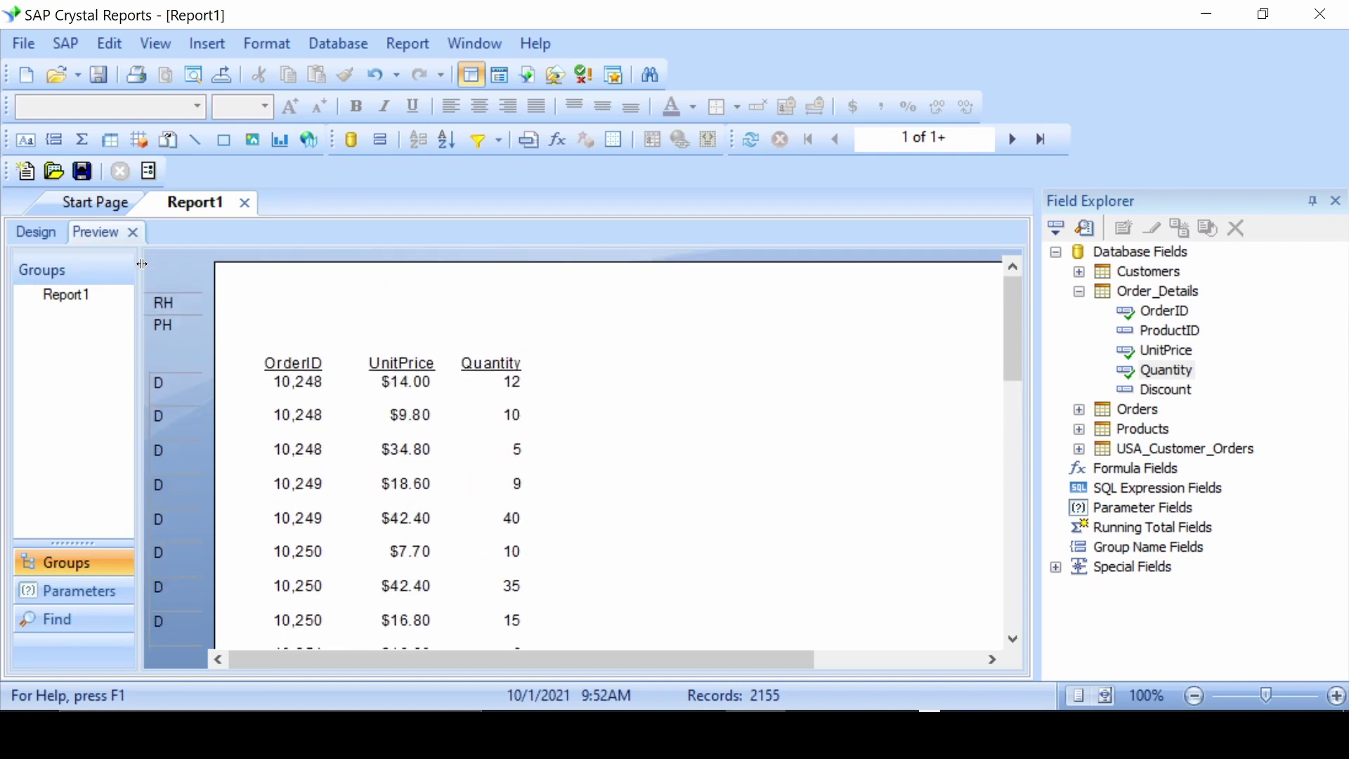
Step: Close the preview and add an Order_Details.UnitPrice 'is greater than' 20 filter
left_click(132, 233)
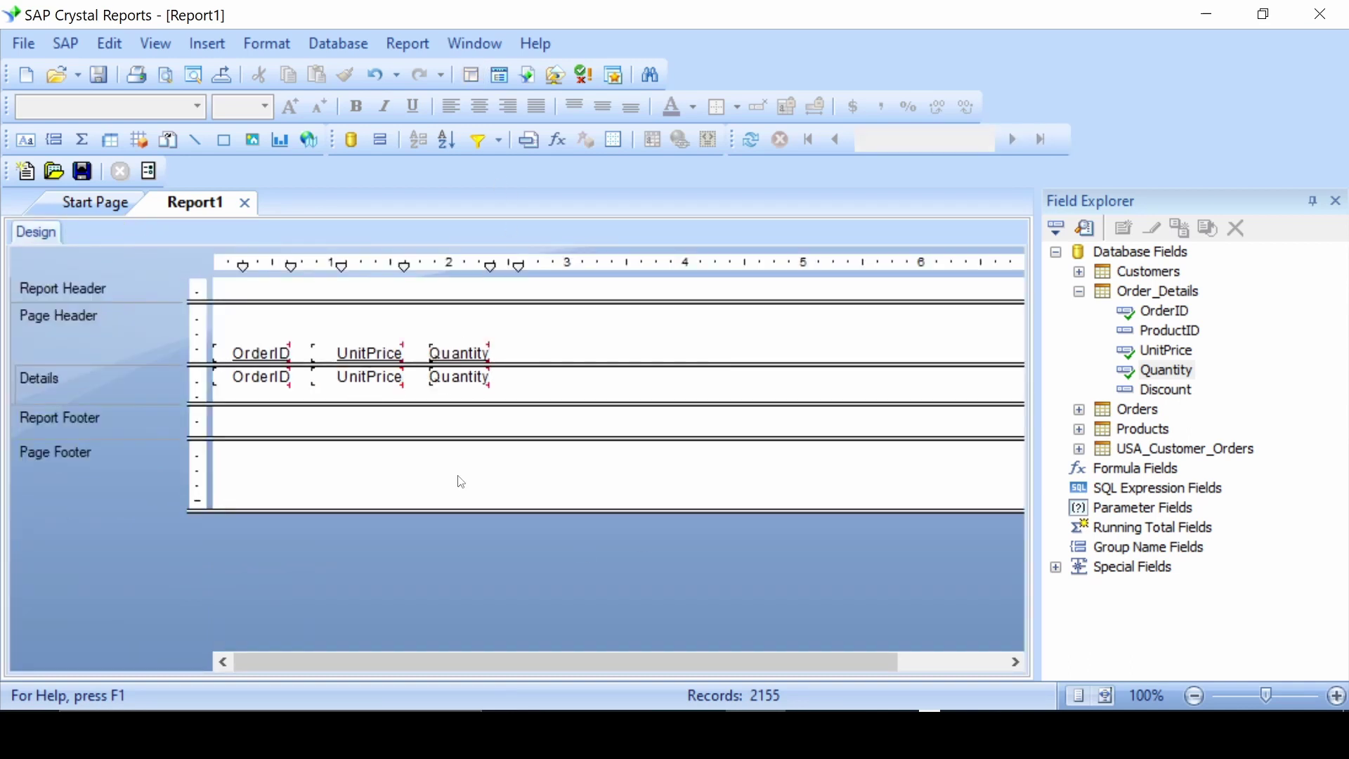
left_click(482, 140)
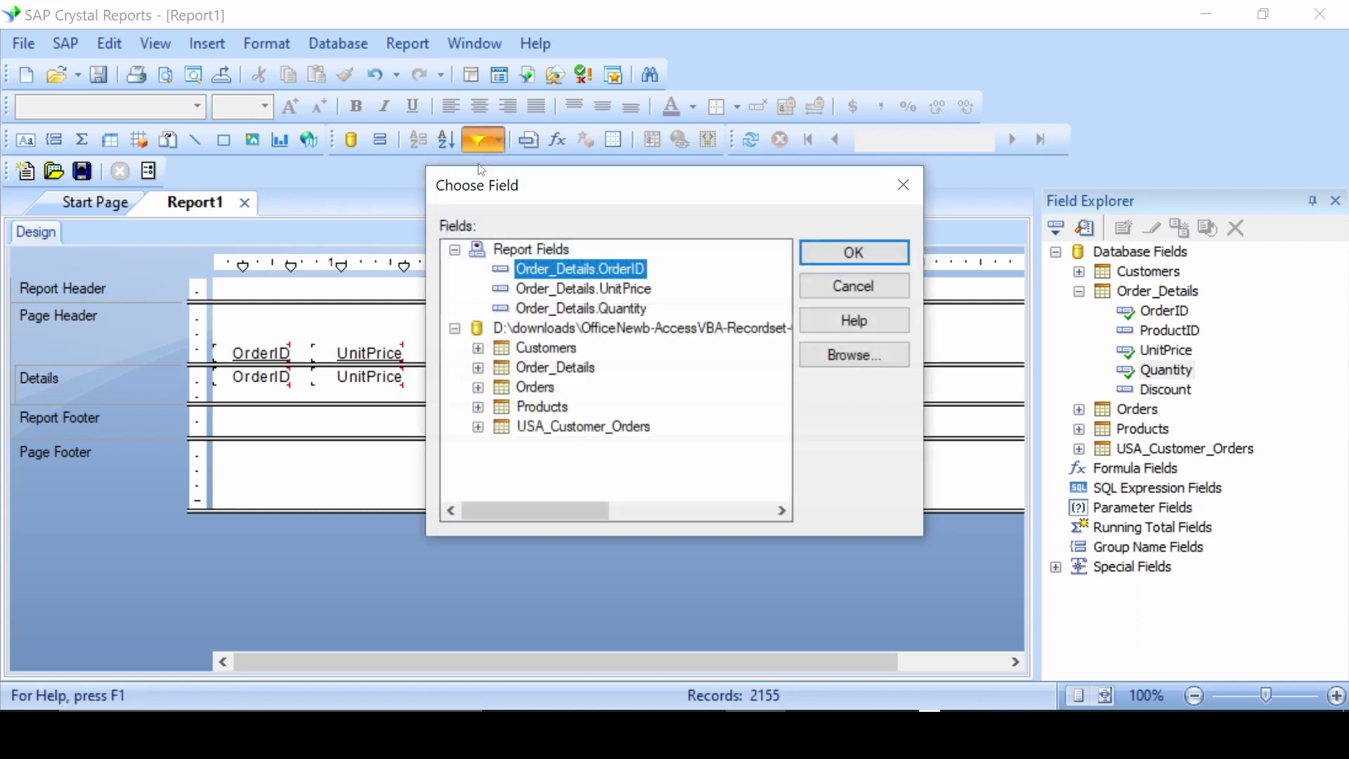
left_click(590, 288)
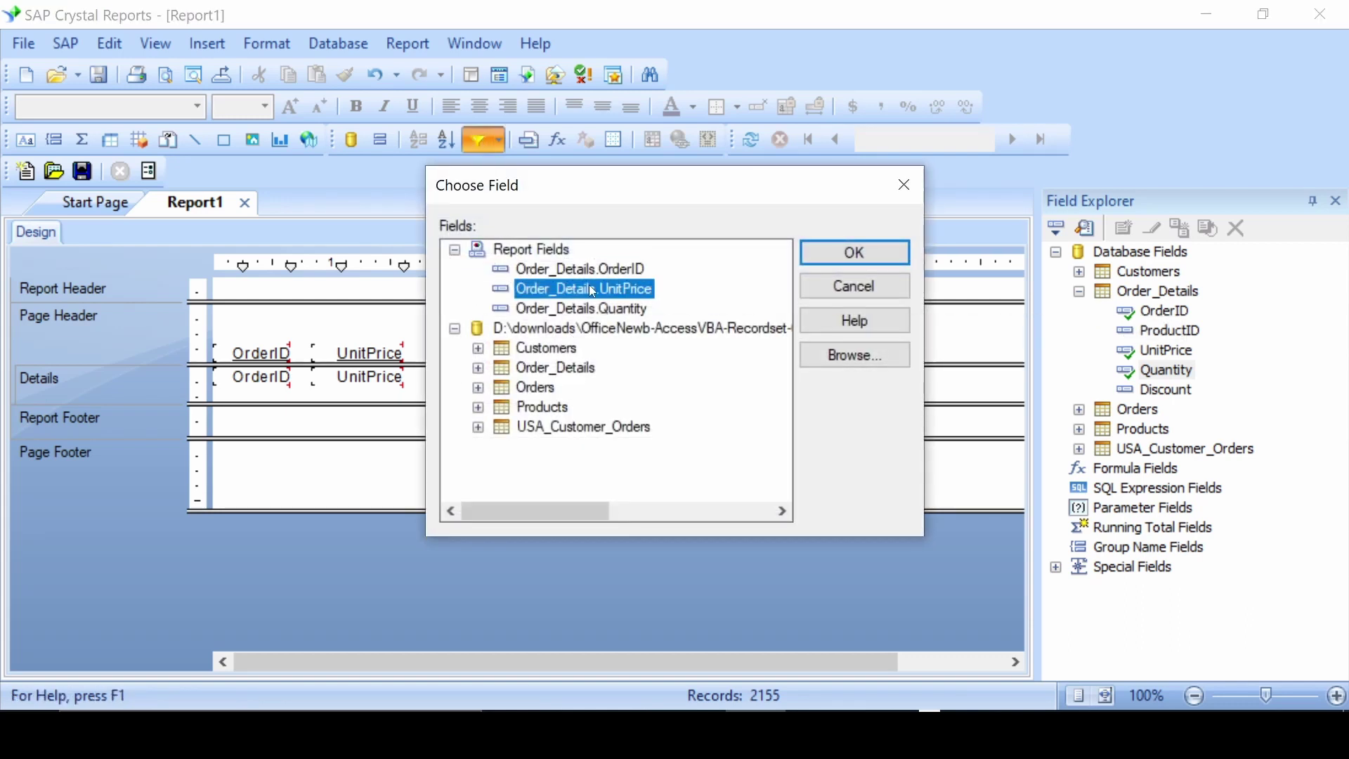
left_click(839, 258)
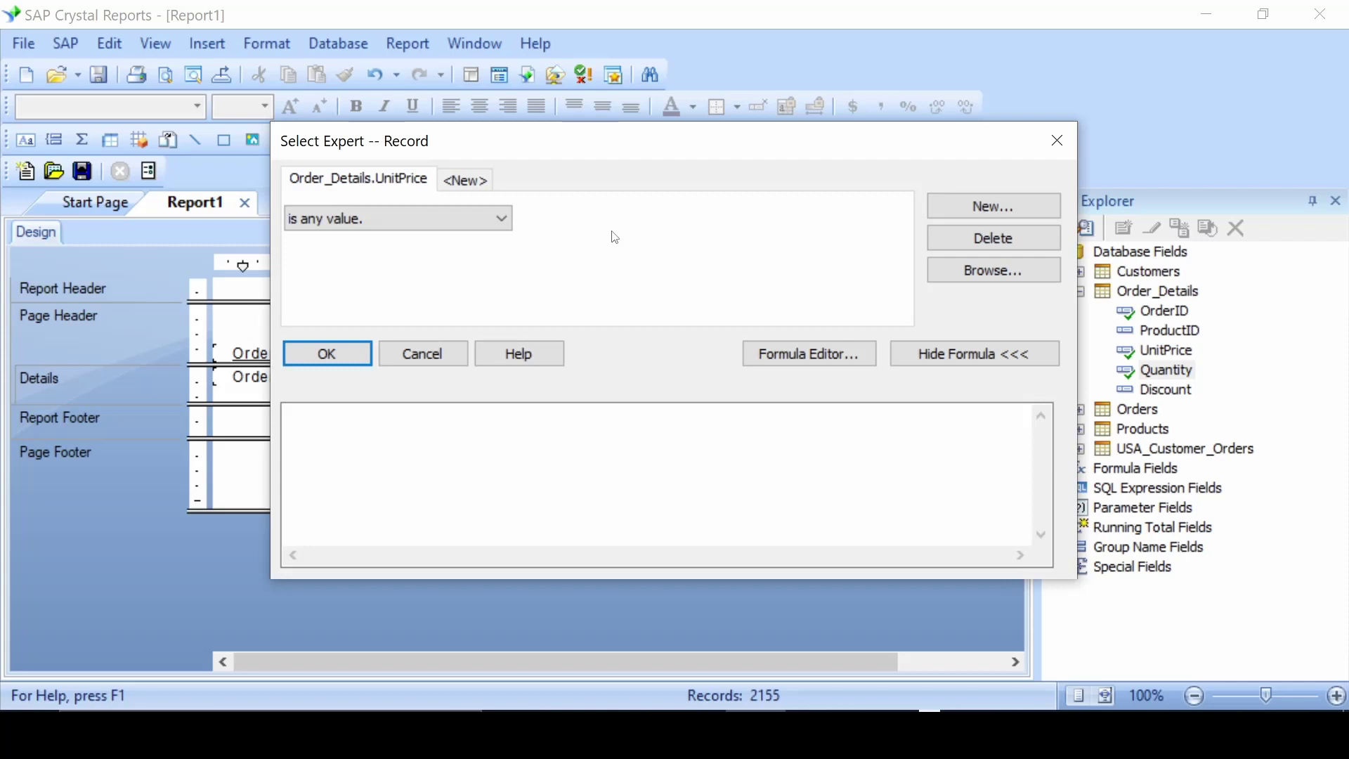
left_click(421, 218)
left_click(390, 351)
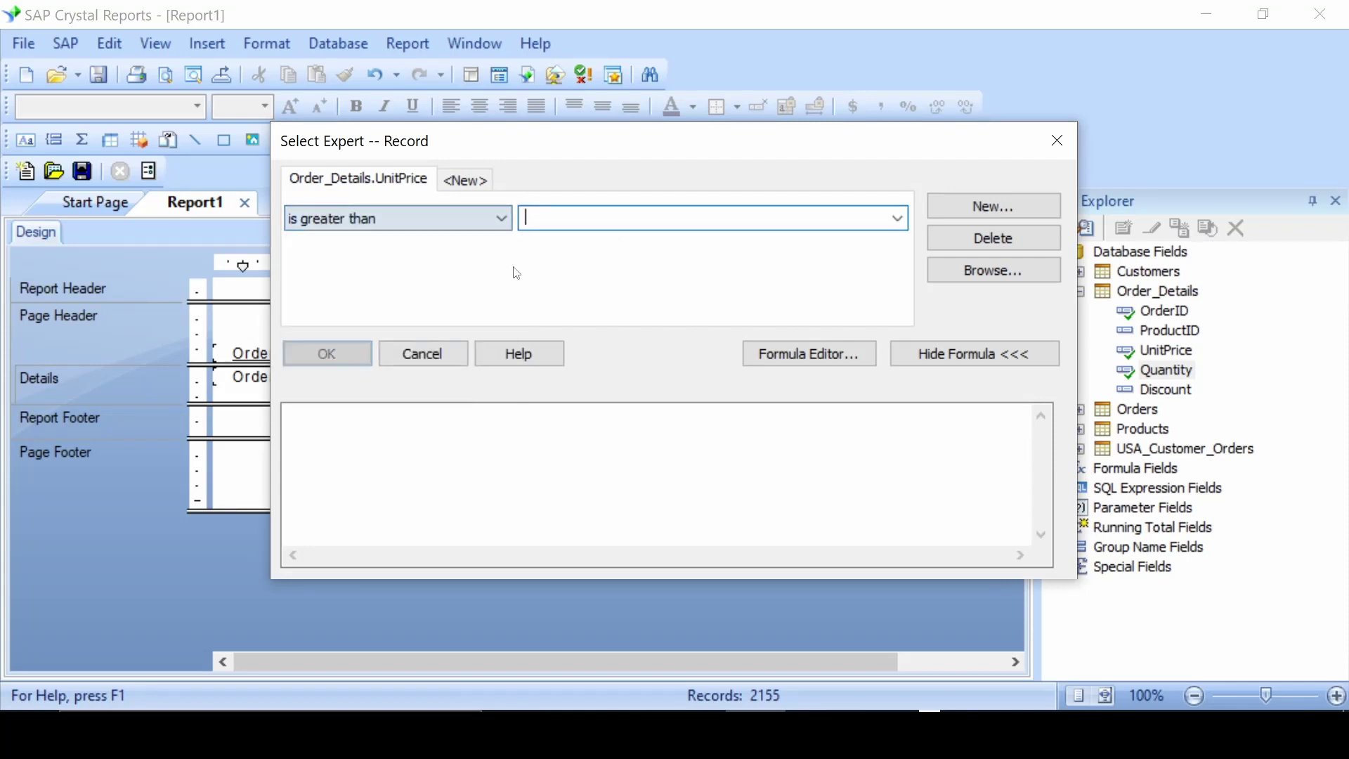
type("20")
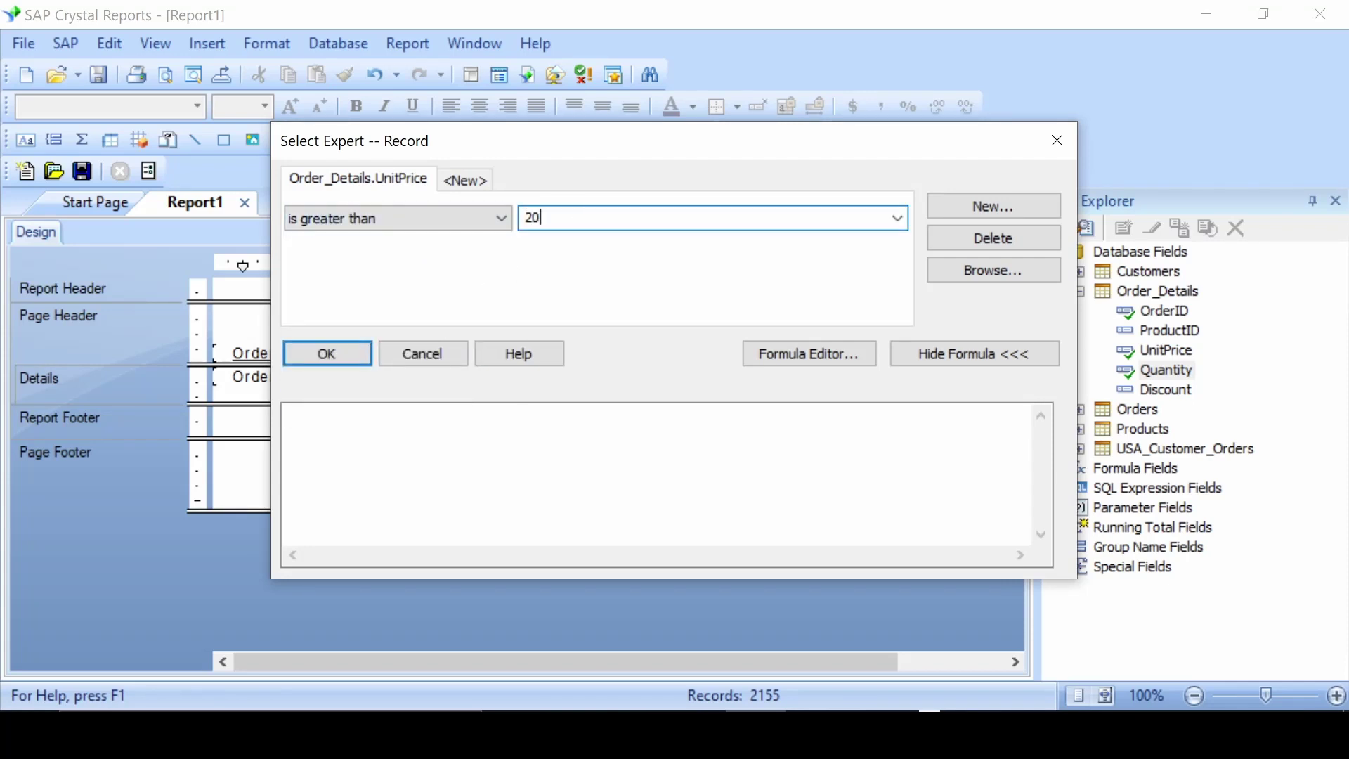
left_click(354, 347)
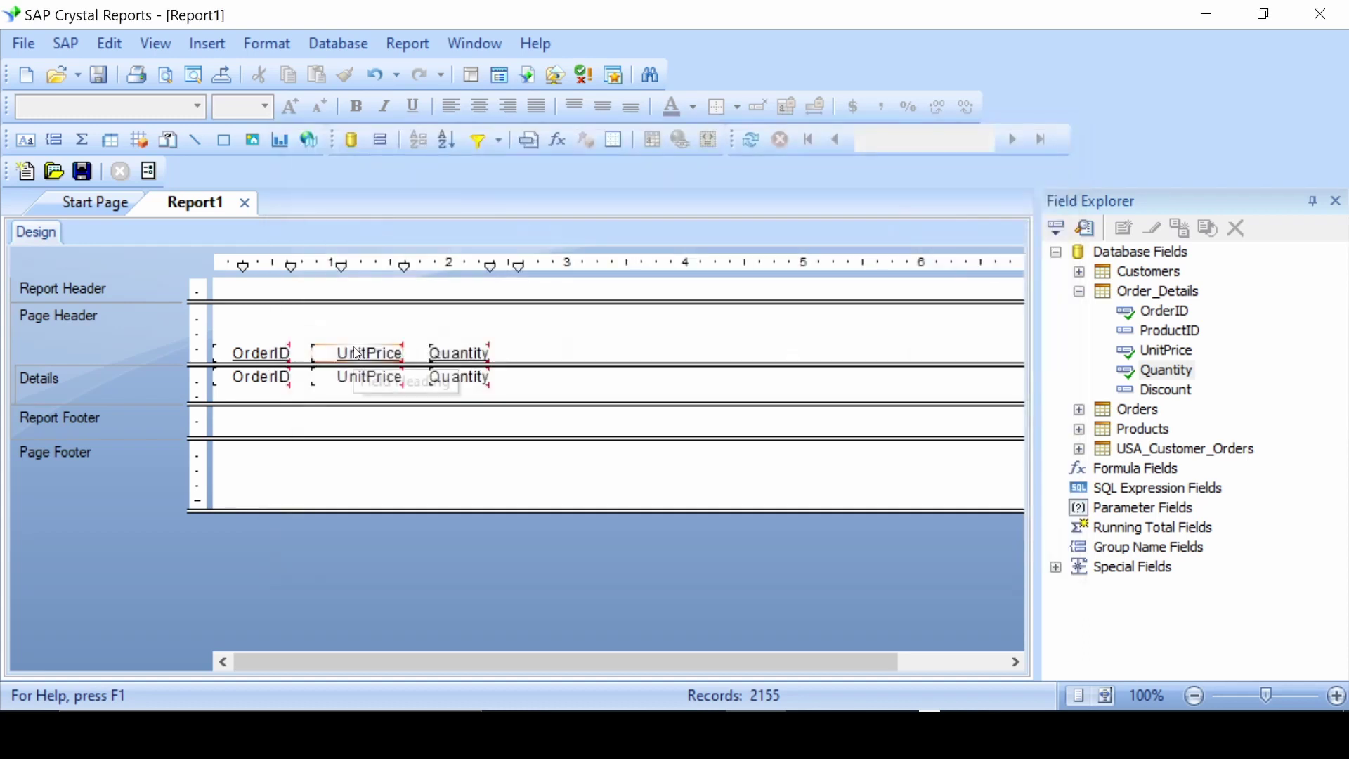
Step: Add a new Order_Details.Quantity 'is between' 5 and 25 condition in Select Expert
left_click(483, 143)
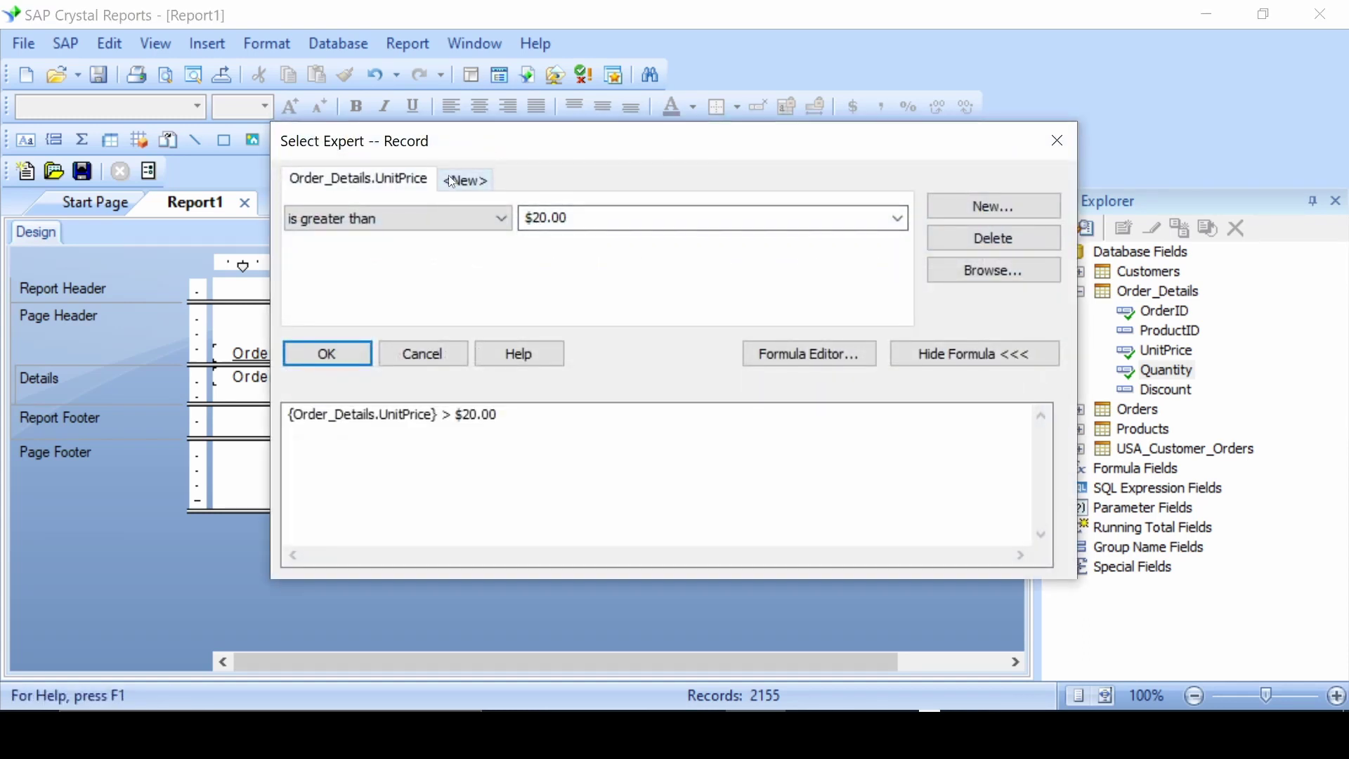
left_click(474, 184)
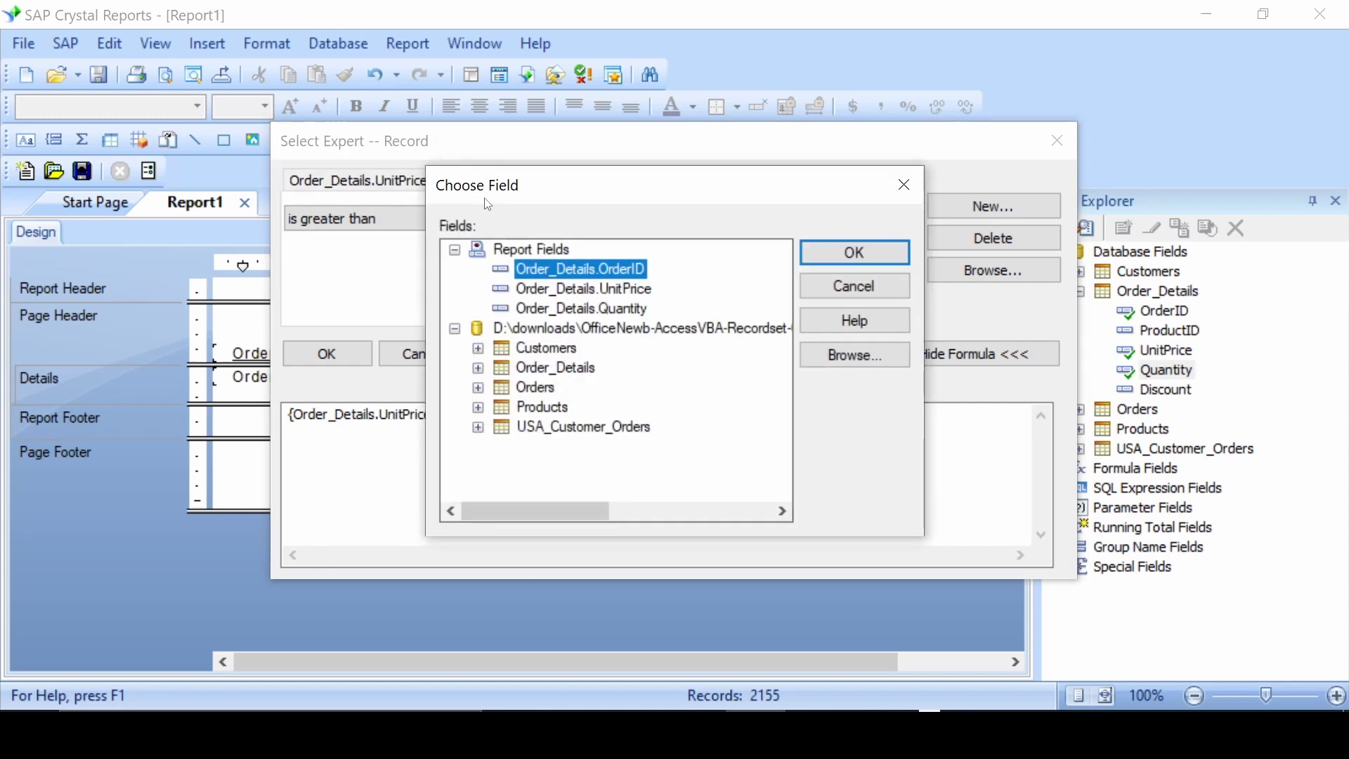
left_click(581, 308)
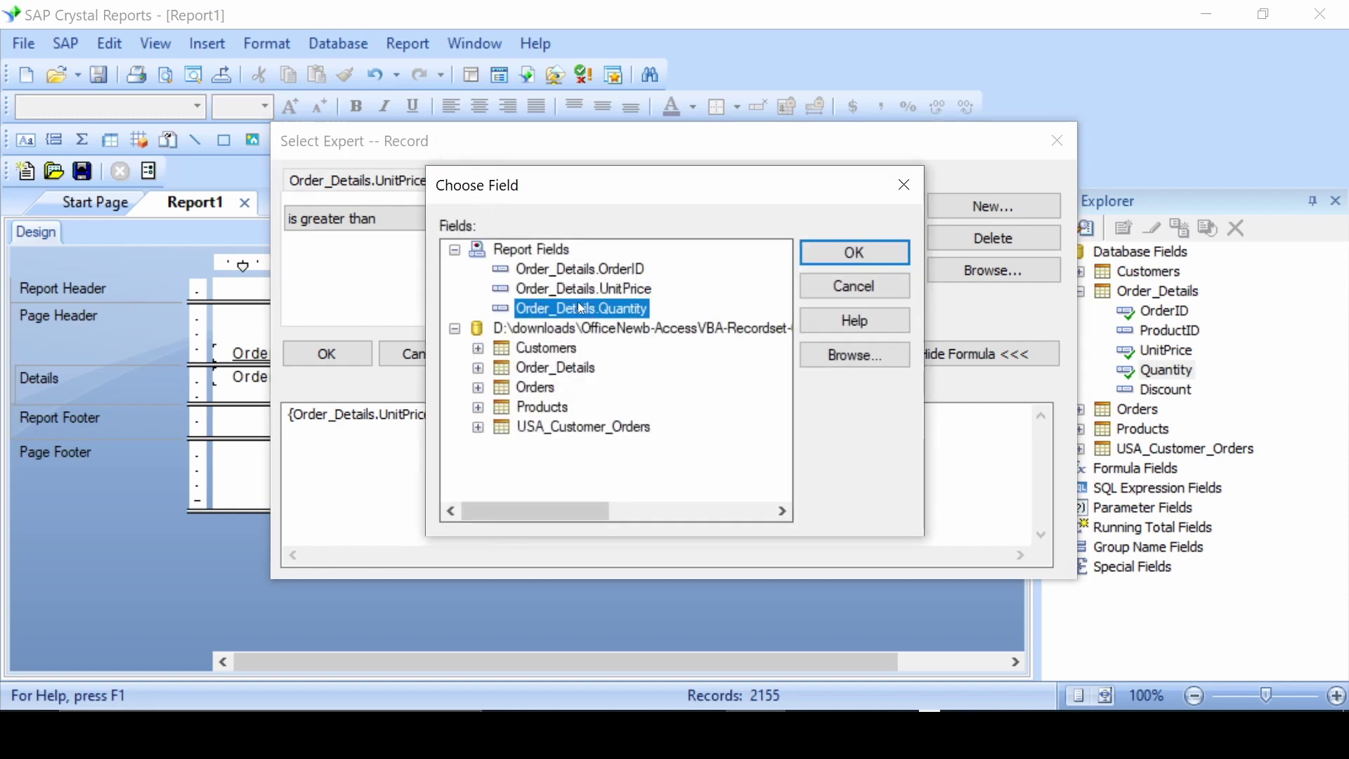
left_click(872, 251)
left_click(430, 216)
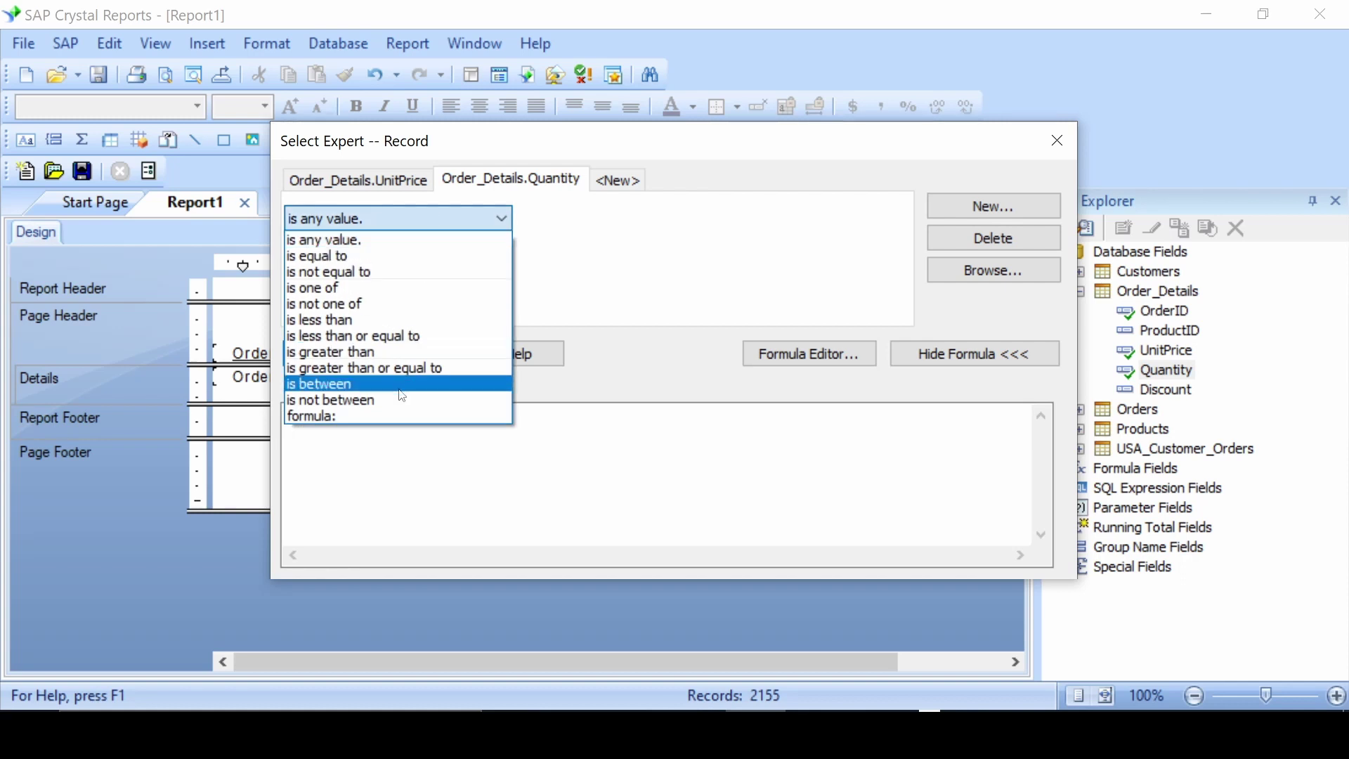
left_click(401, 383)
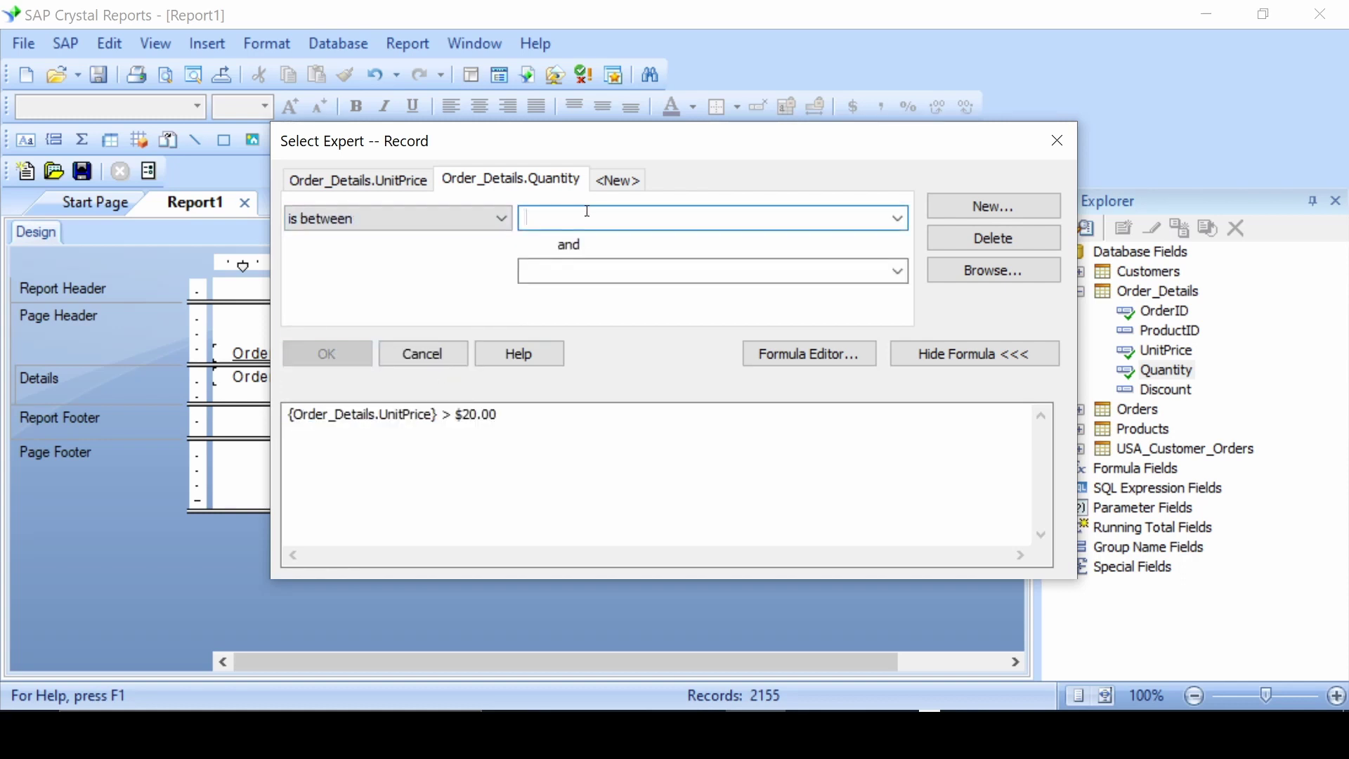
type("5")
left_click(577, 273)
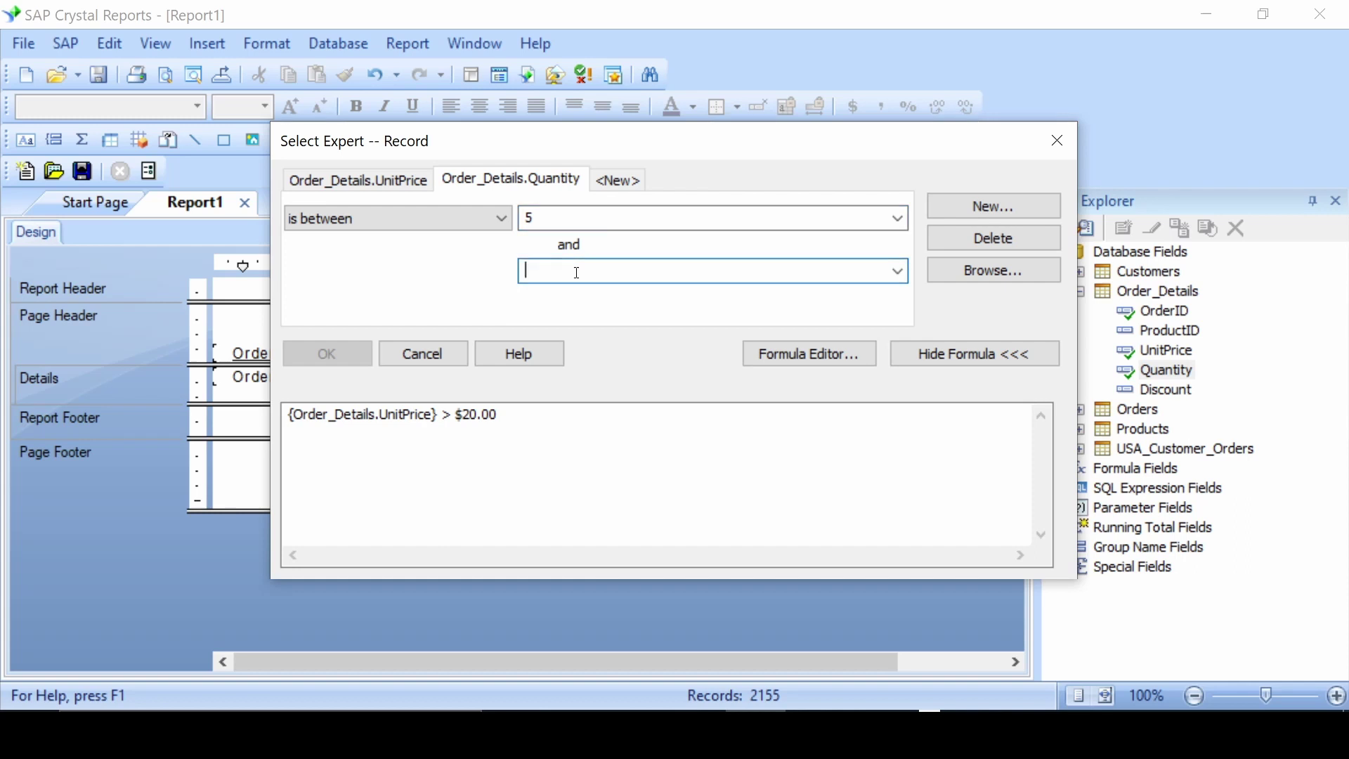
type("25")
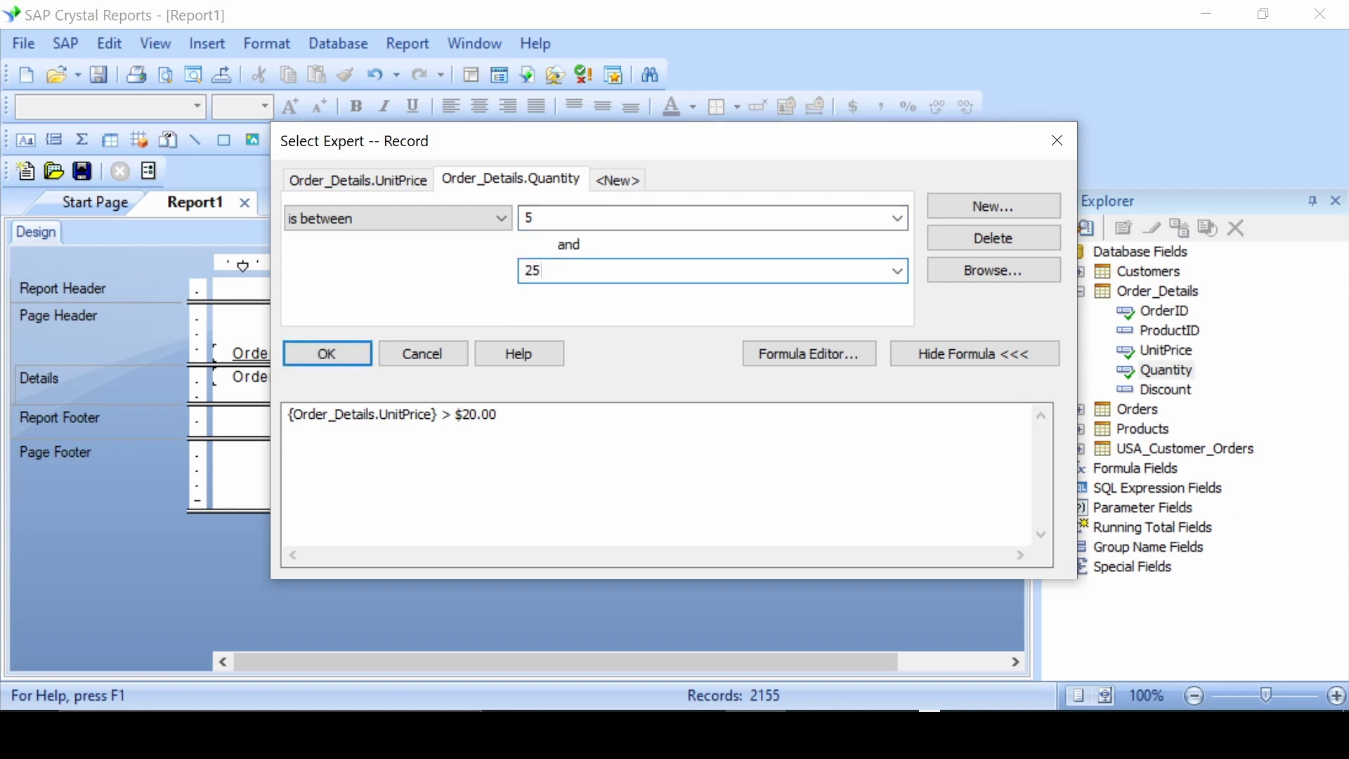
left_click(316, 355)
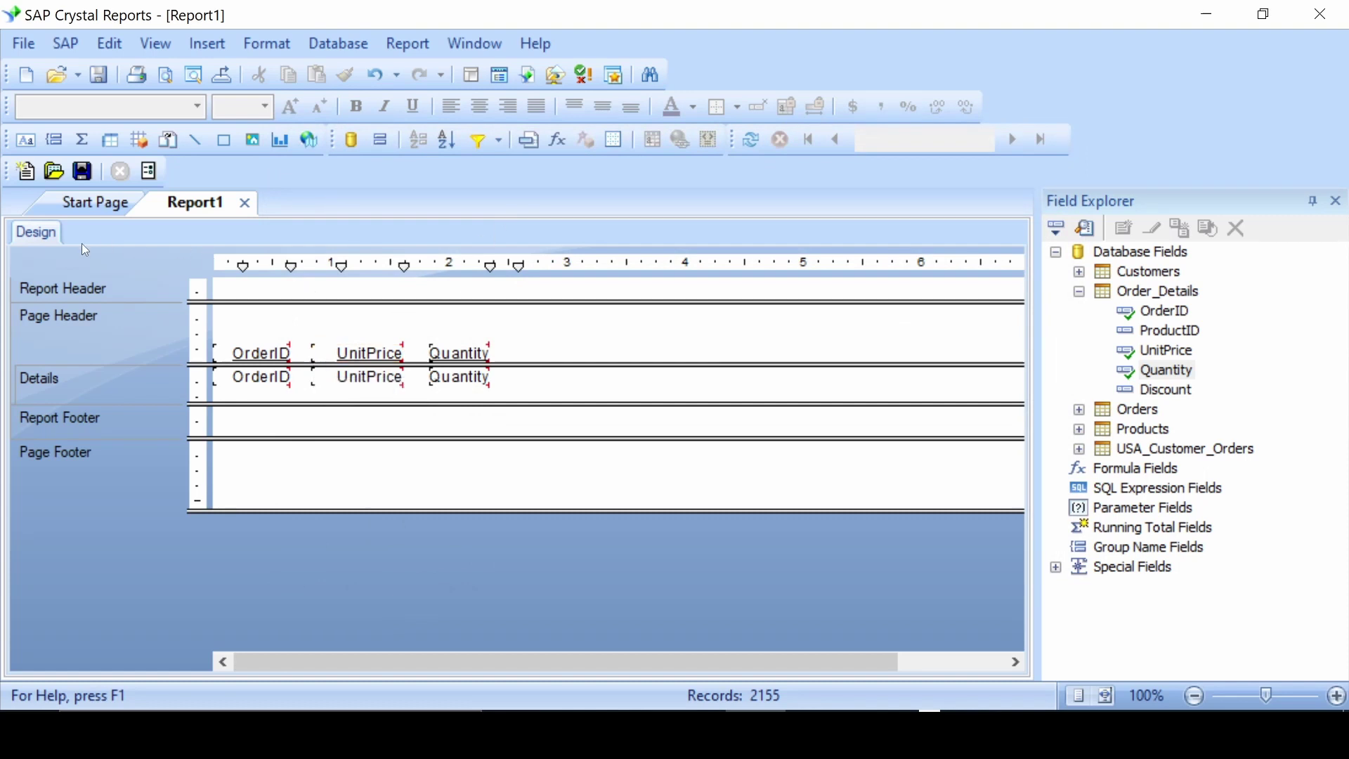
Step: Print-preview the 552 records meeting both filters, then return to Design
left_click(155, 44)
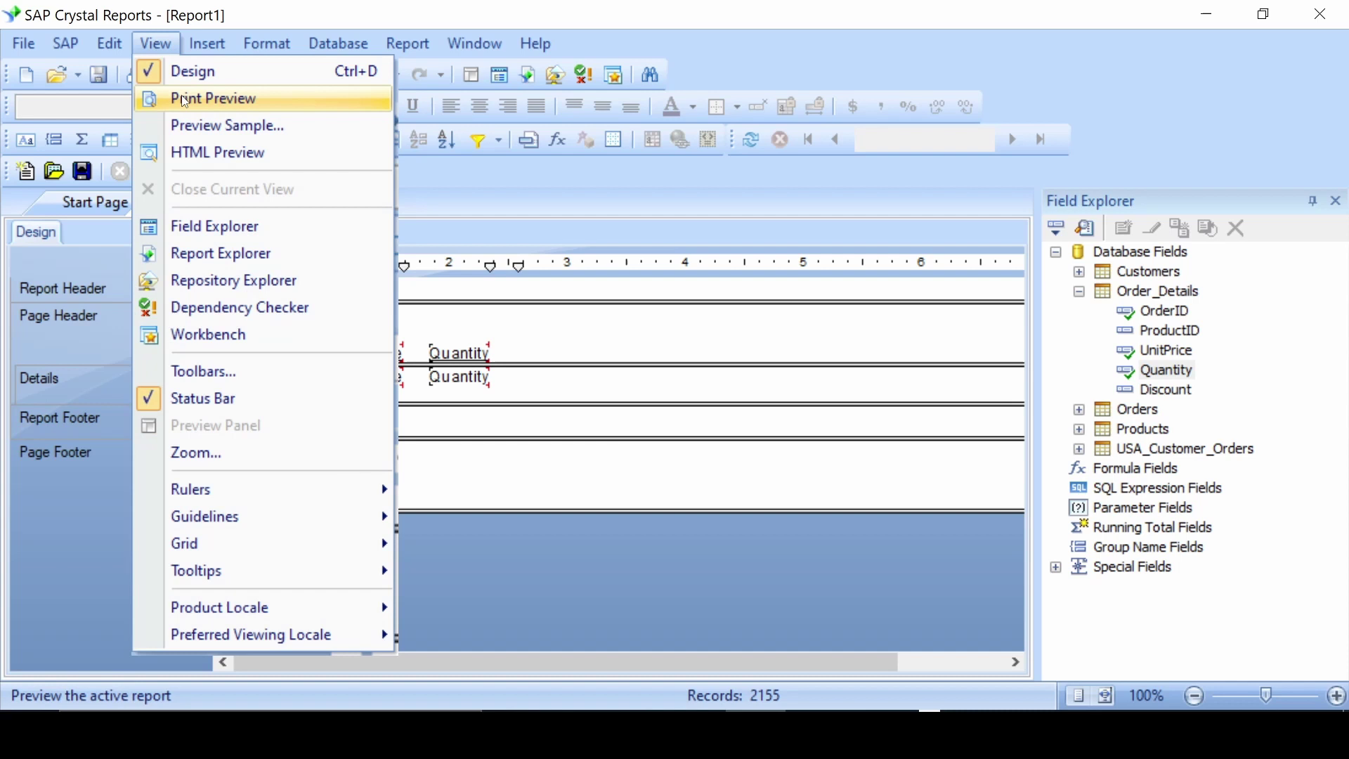
left_click(200, 96)
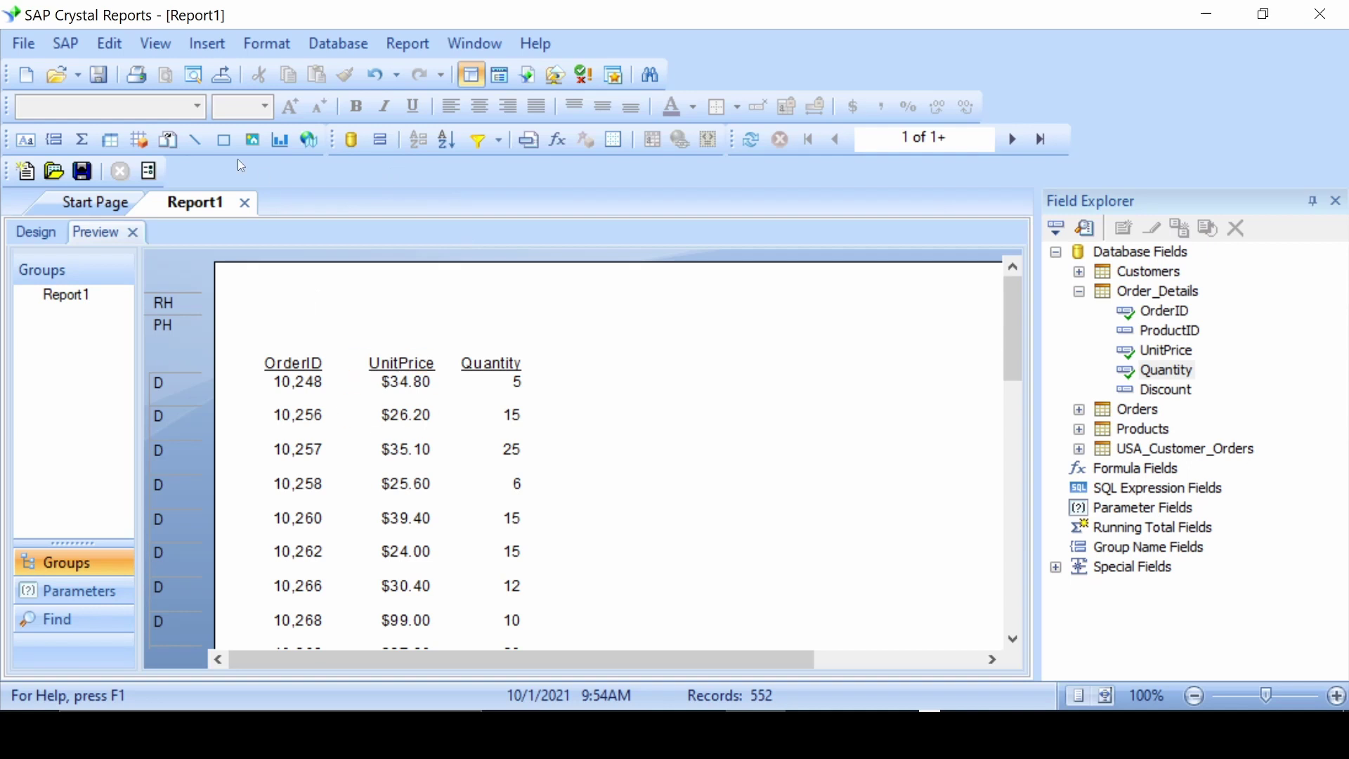
left_click(131, 232)
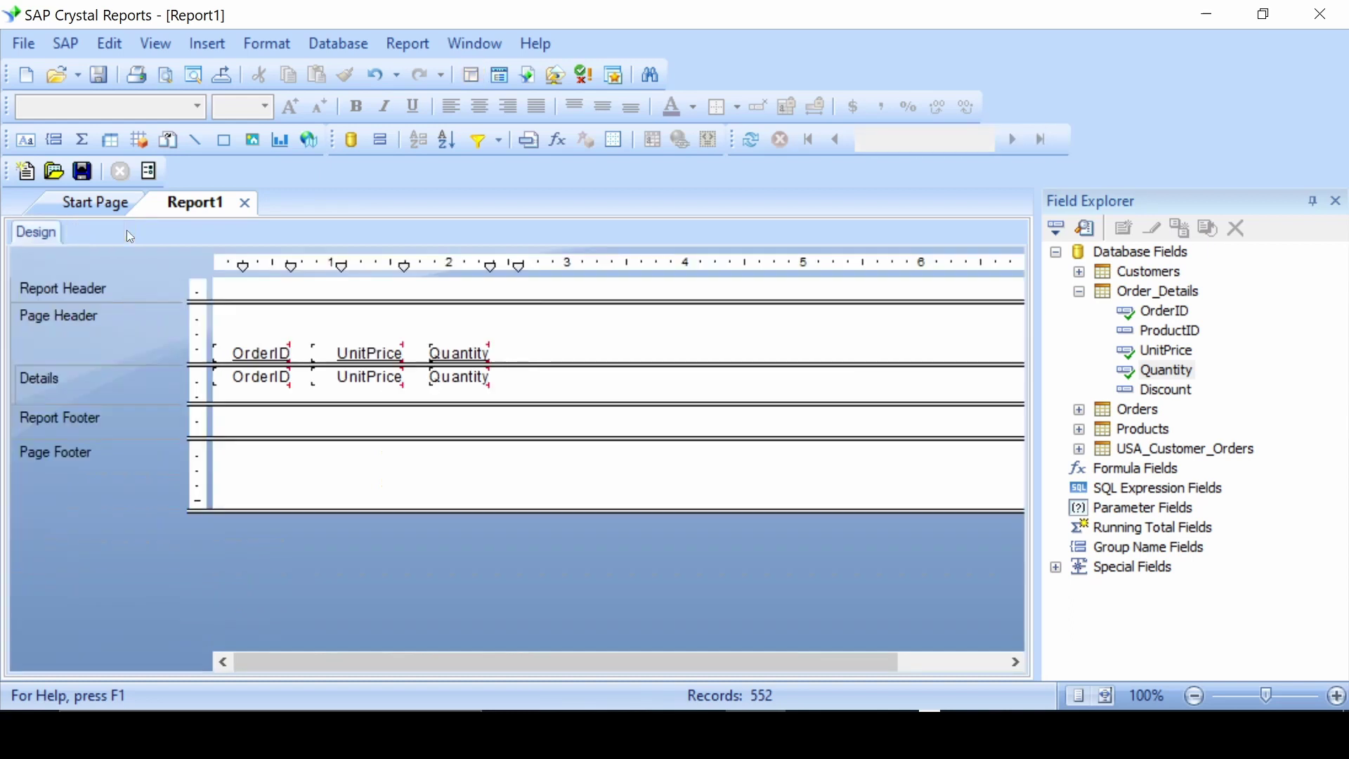
Step: Reopen Select Expert and review the Quantity 5-25 and UnitPrice > $20.00 conditions
left_click(482, 142)
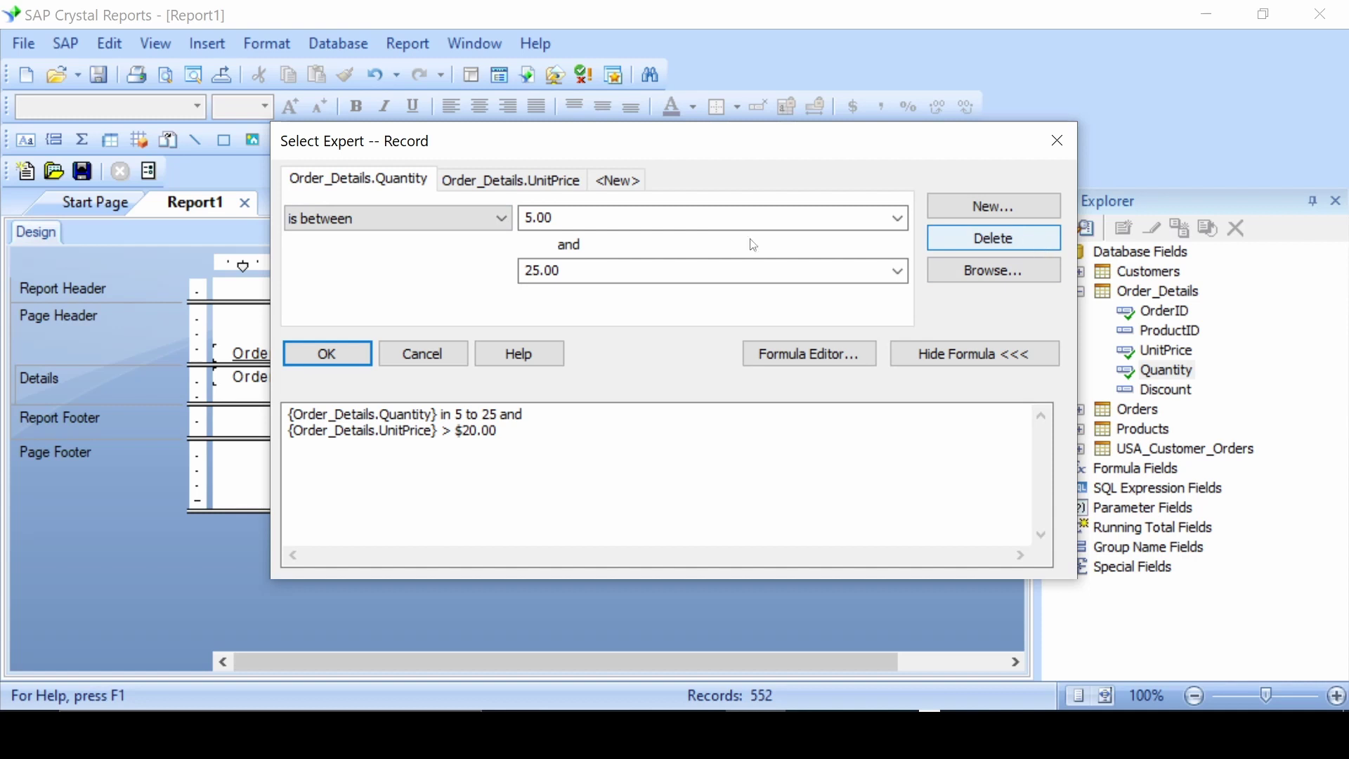
left_click(461, 187)
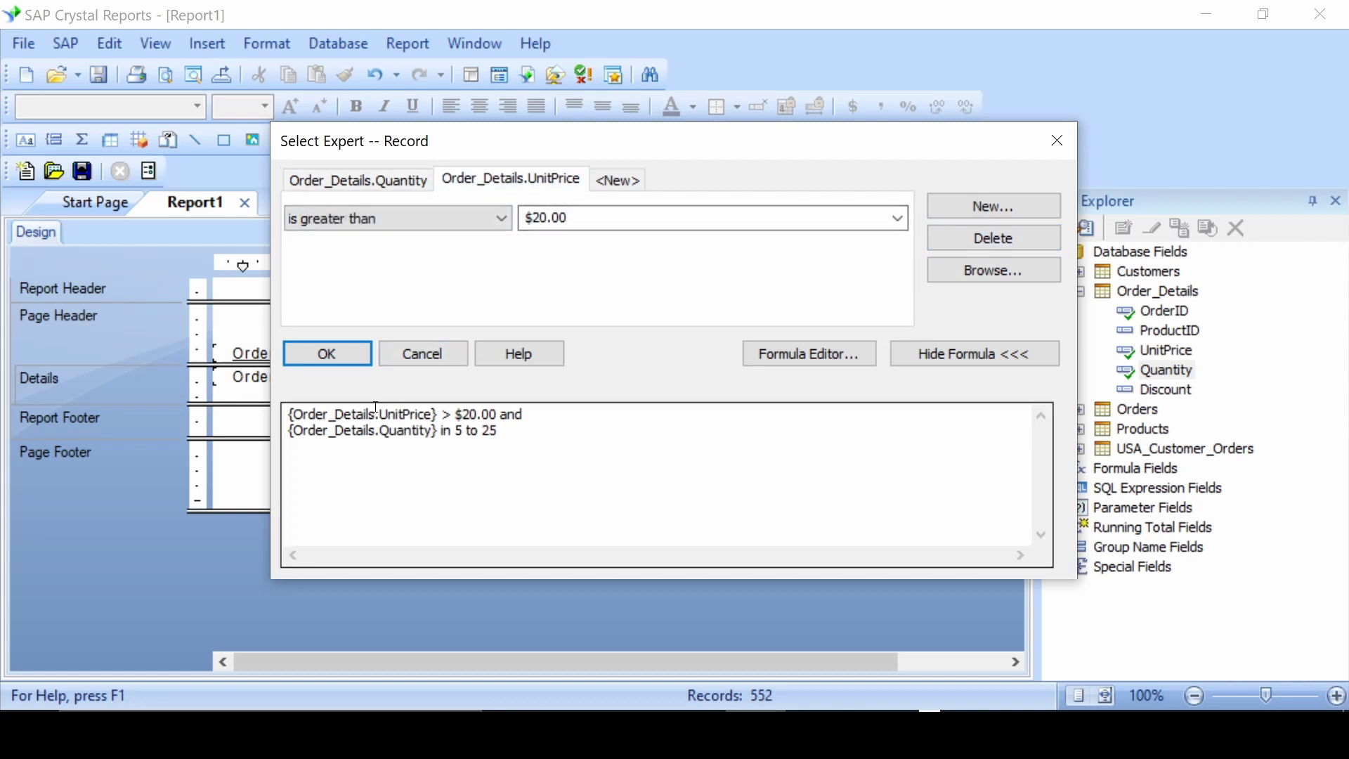
left_click_drag(287, 412, 422, 413)
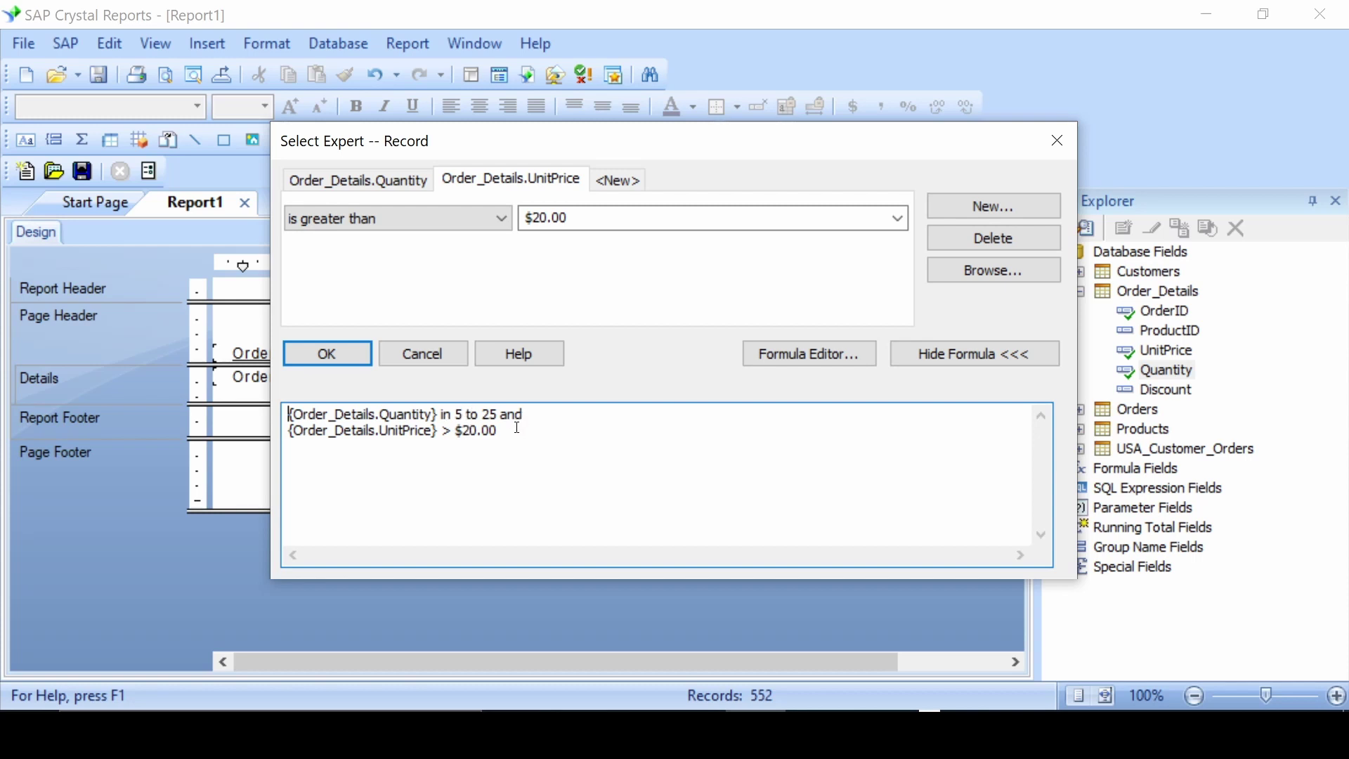
Step: Change the selection formula's 'and' to 'or', save it, and accept the conditions
left_click(773, 357)
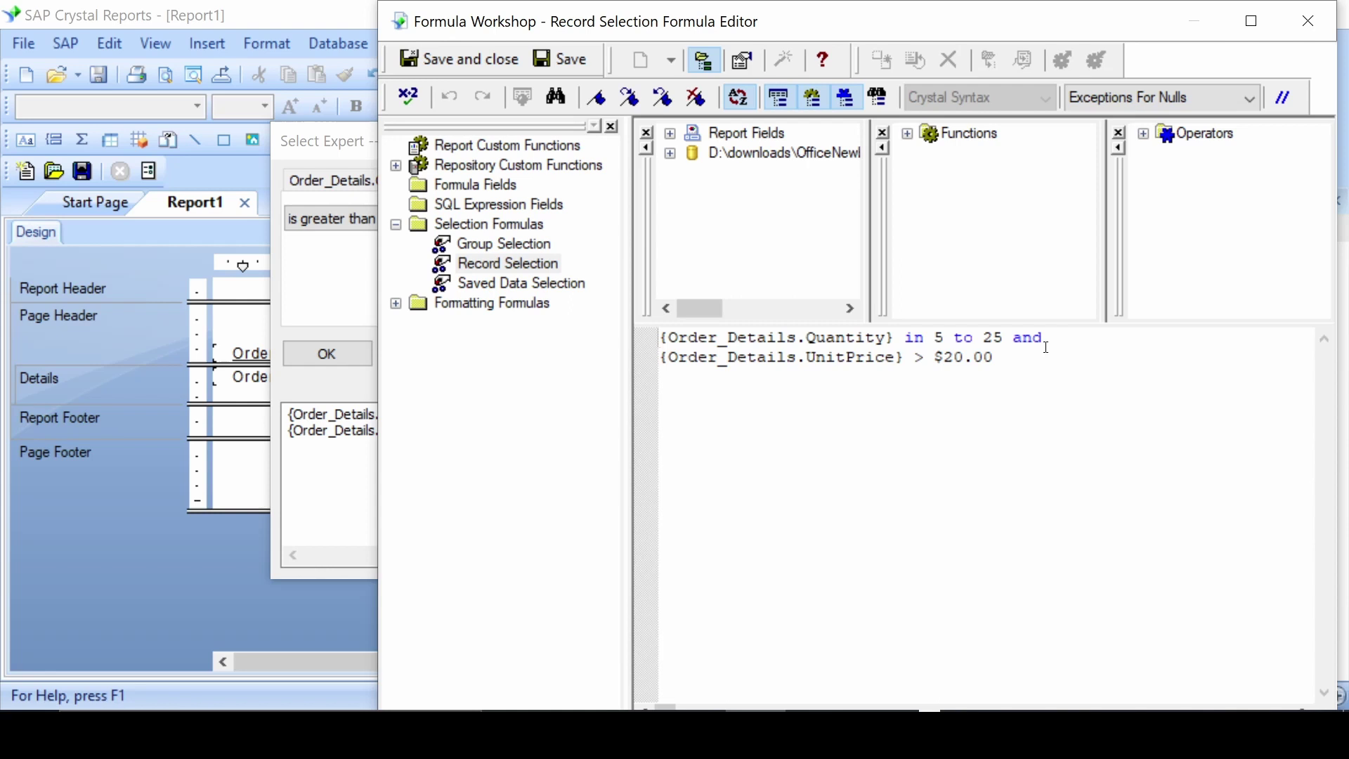
left_click_drag(1043, 344, 1018, 345)
type("or")
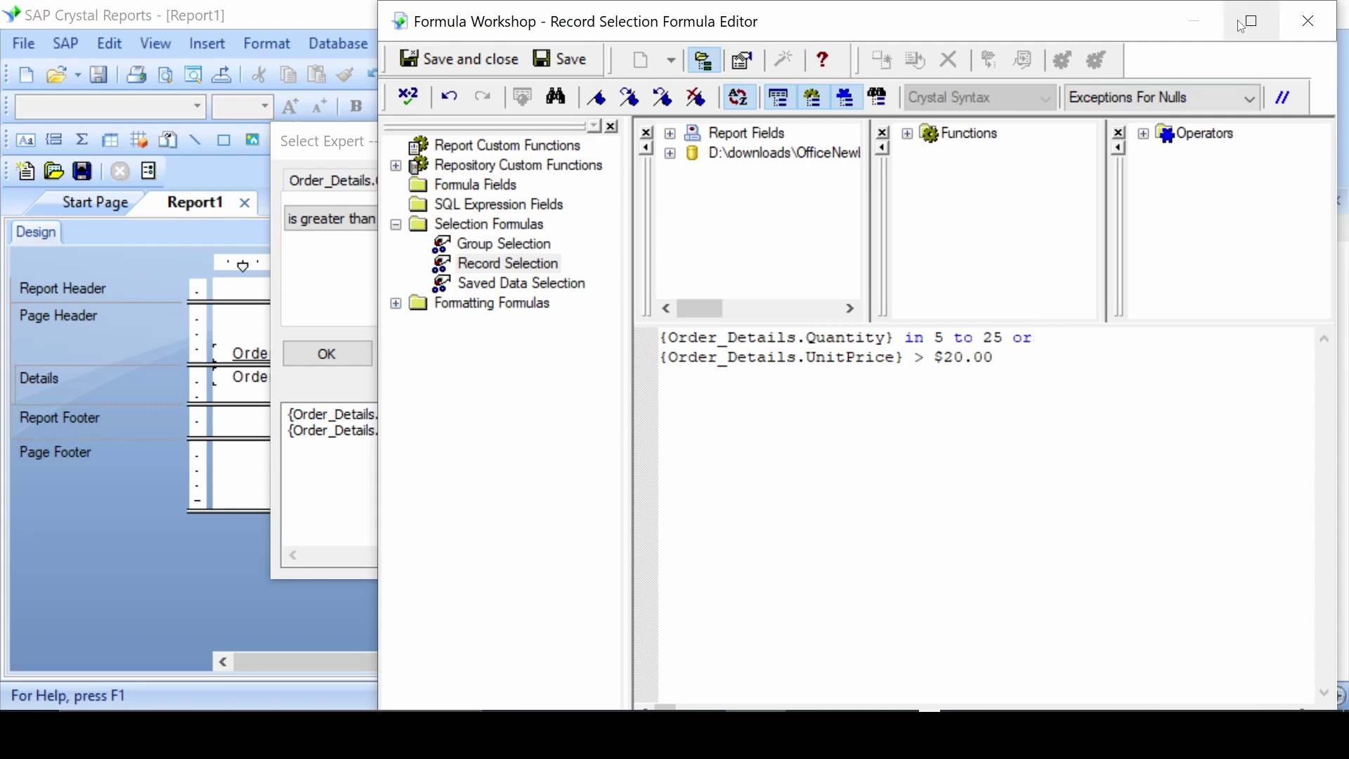
left_click(460, 60)
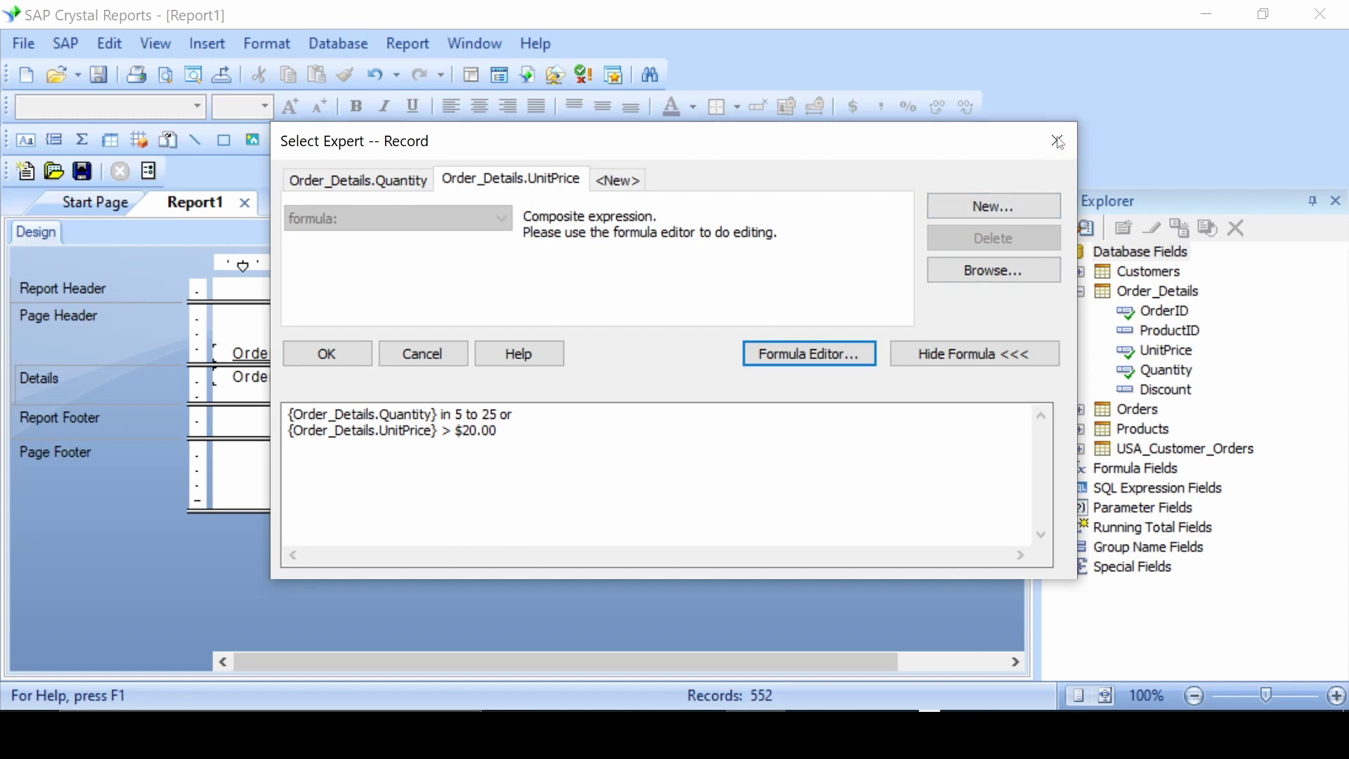
left_click(326, 356)
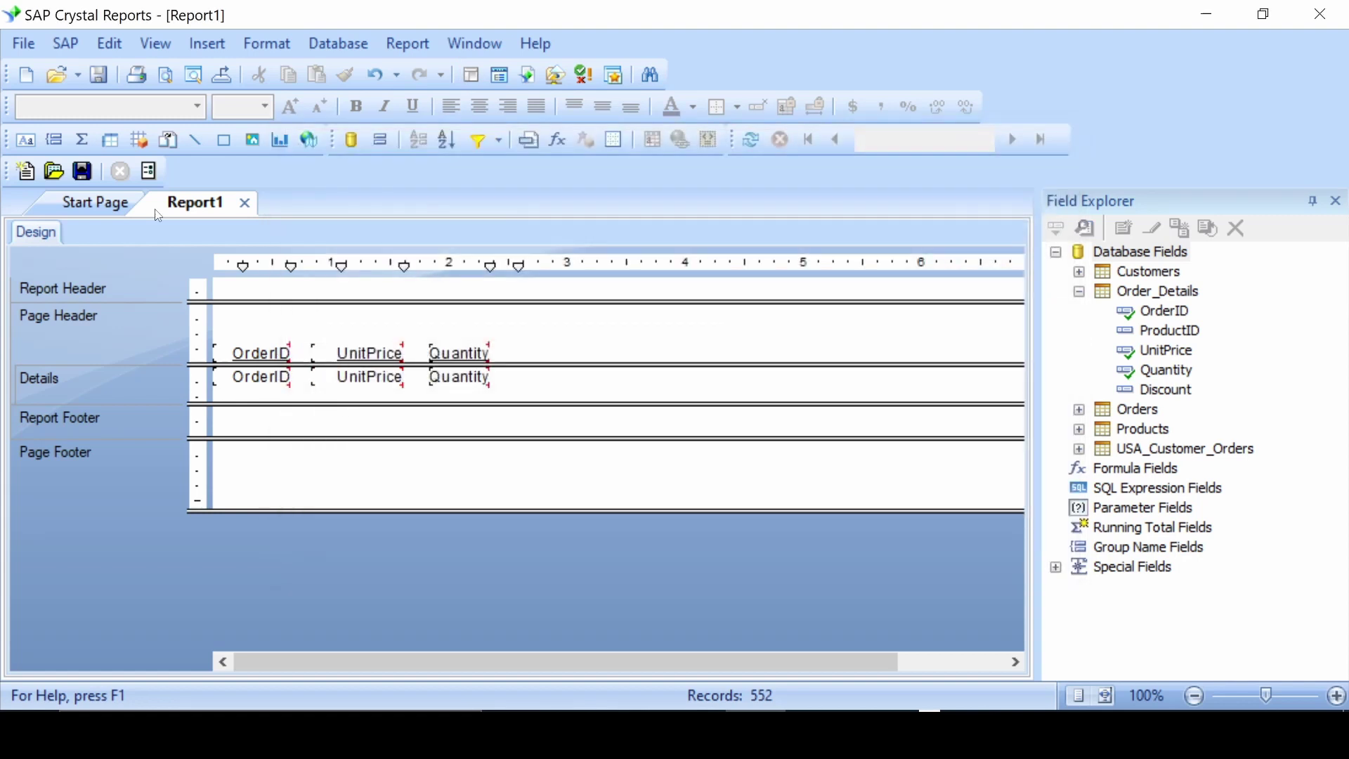
Step: Preview the report's 1656 records, then return to the design layout
left_click(155, 43)
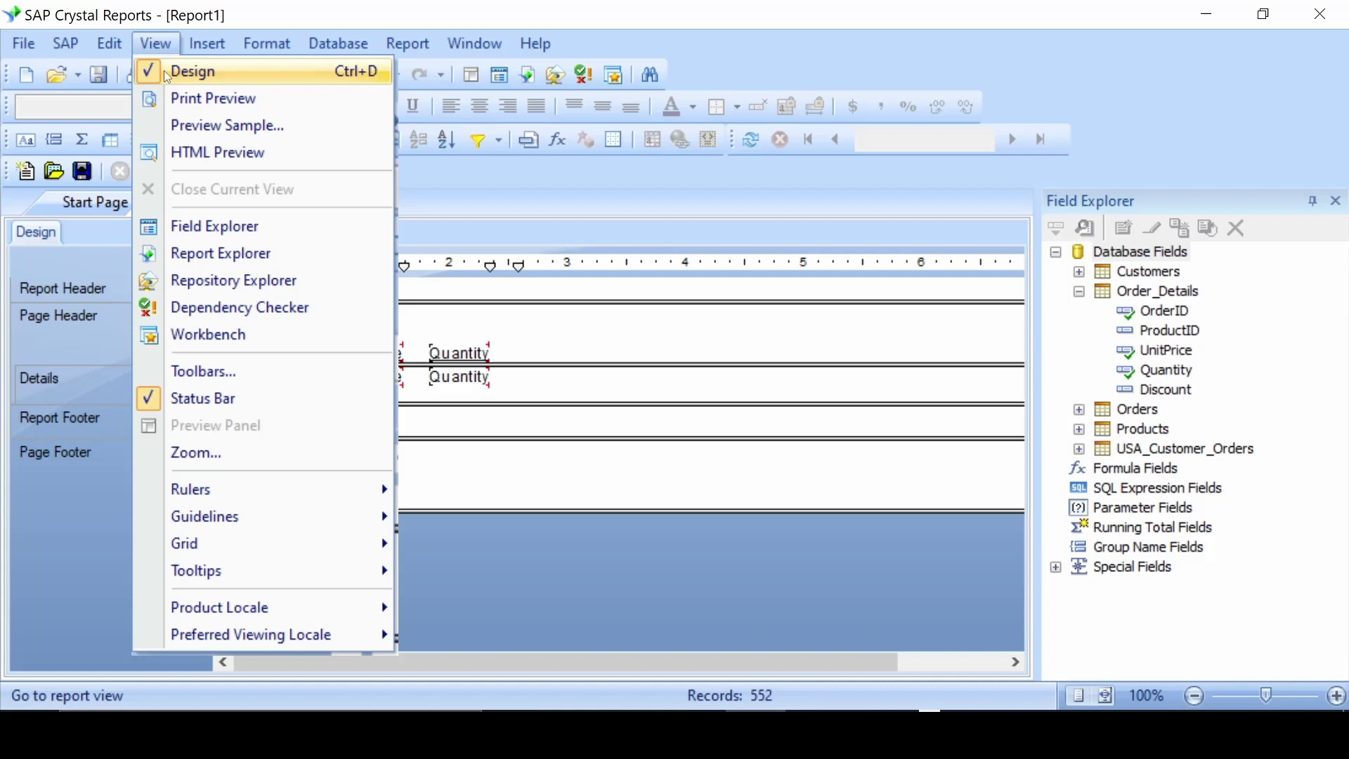
left_click(178, 97)
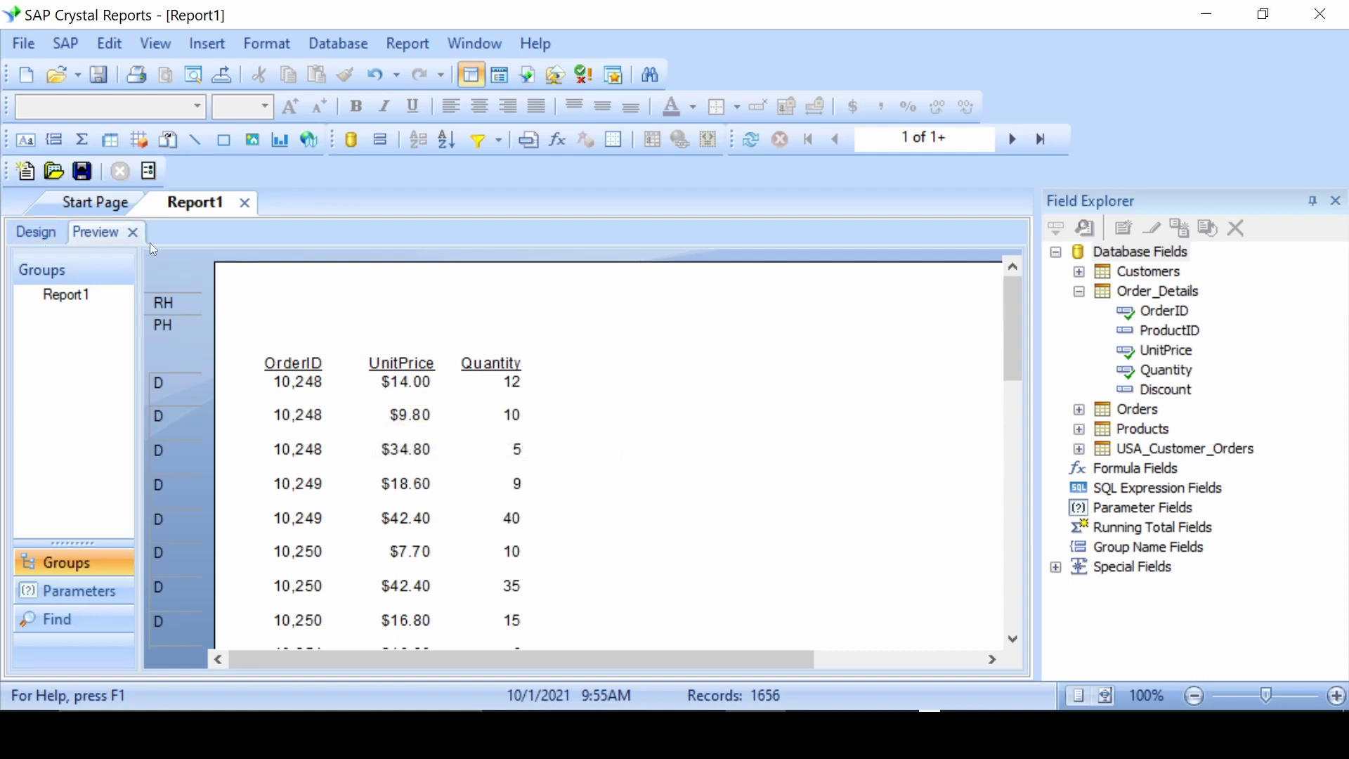
left_click(131, 233)
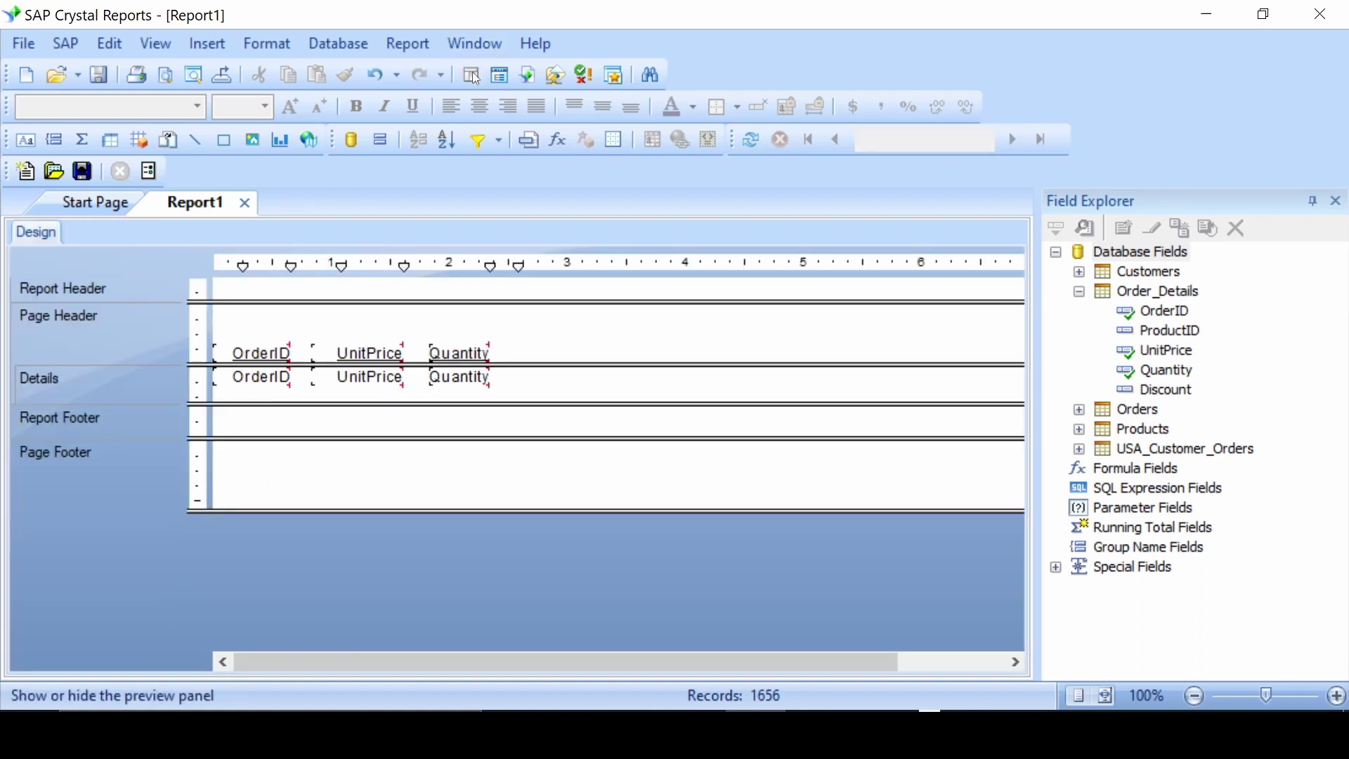
Step: Delete the entire Quantity-or-UnitPrice record selection formula and confirm Select Expert
left_click(479, 142)
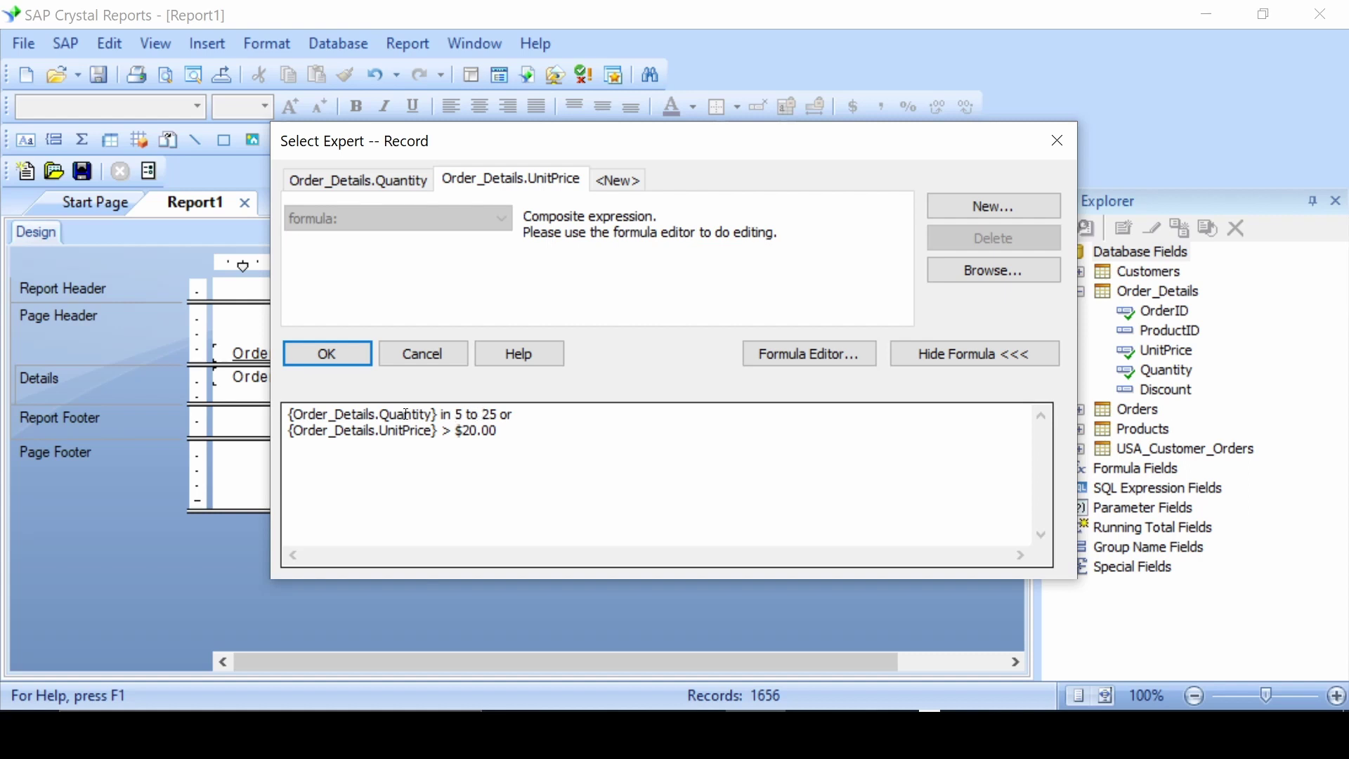
left_click(530, 472)
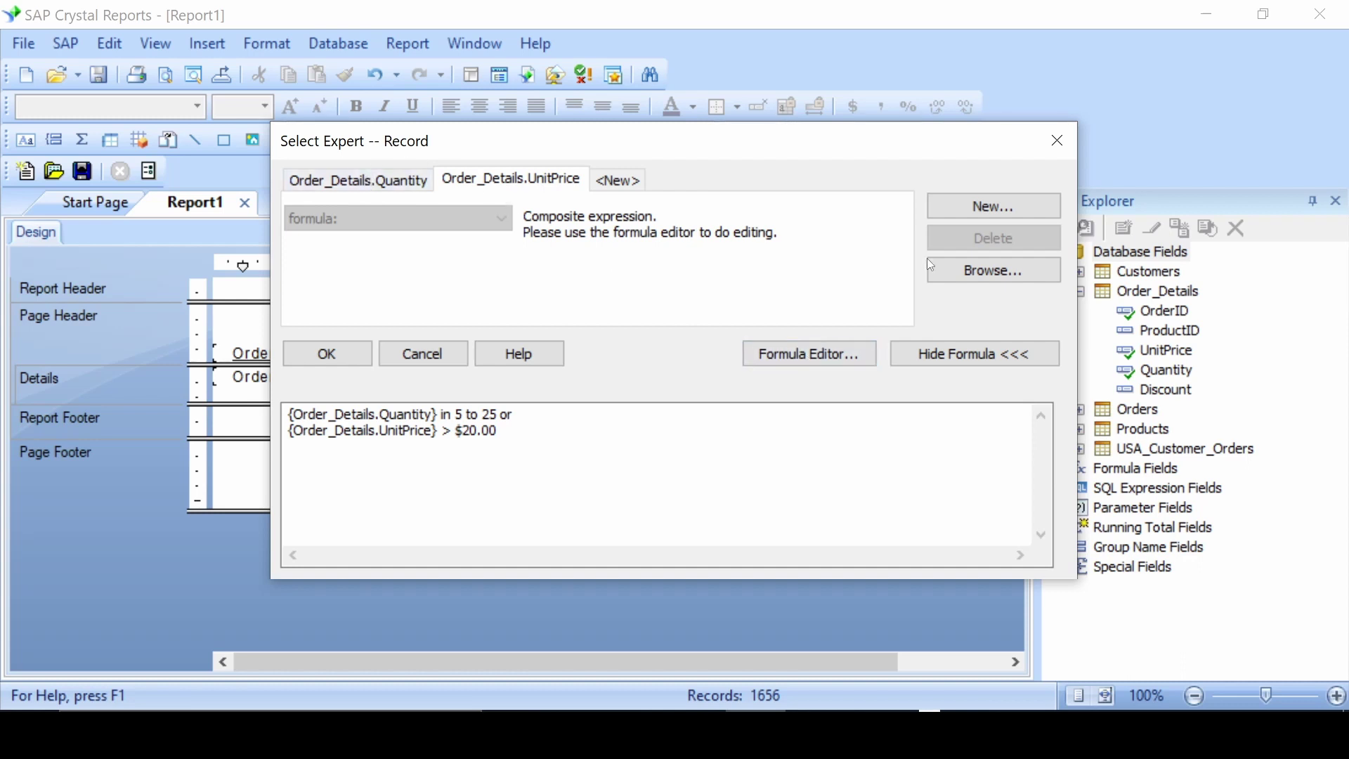
left_click(826, 359)
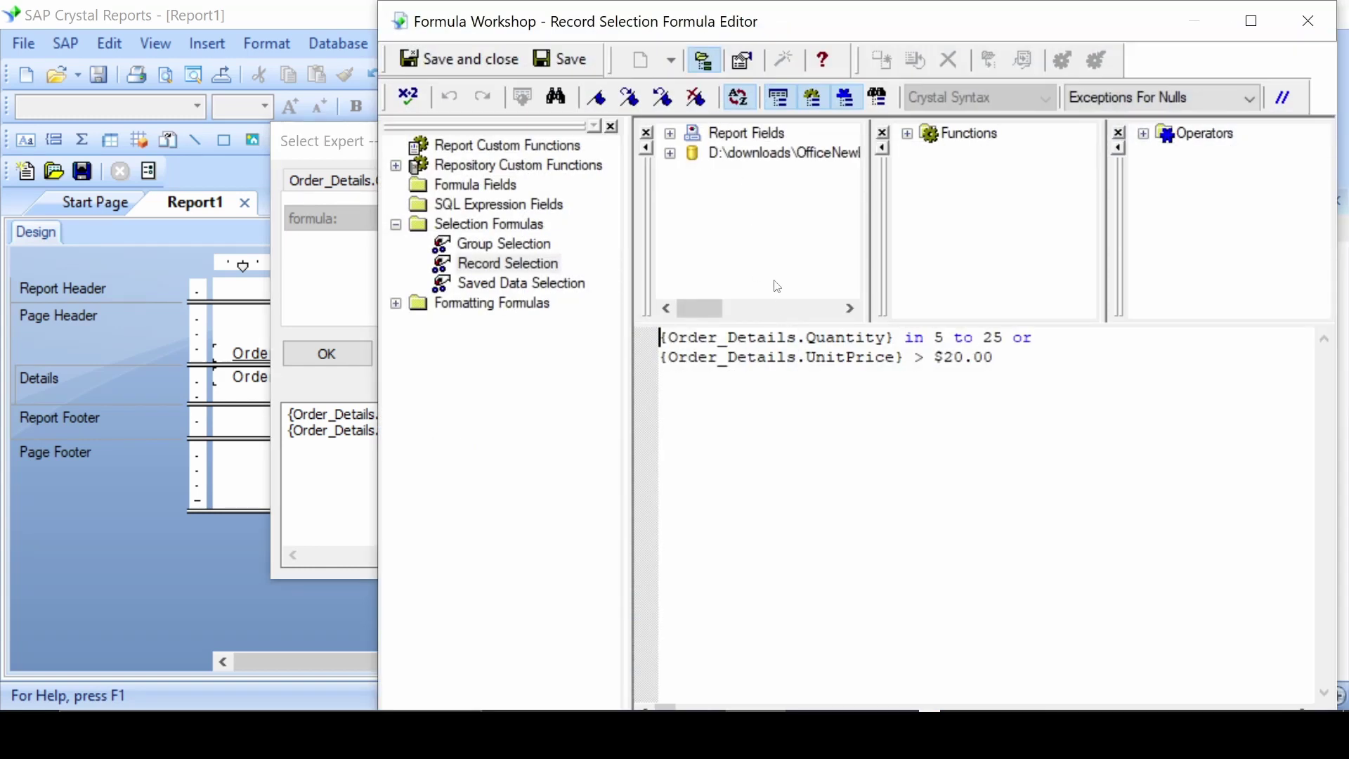
mouse_move(997, 358)
left_mouse_down()
mouse_move(706, 358)
mouse_move(650, 341)
left_mouse_up()
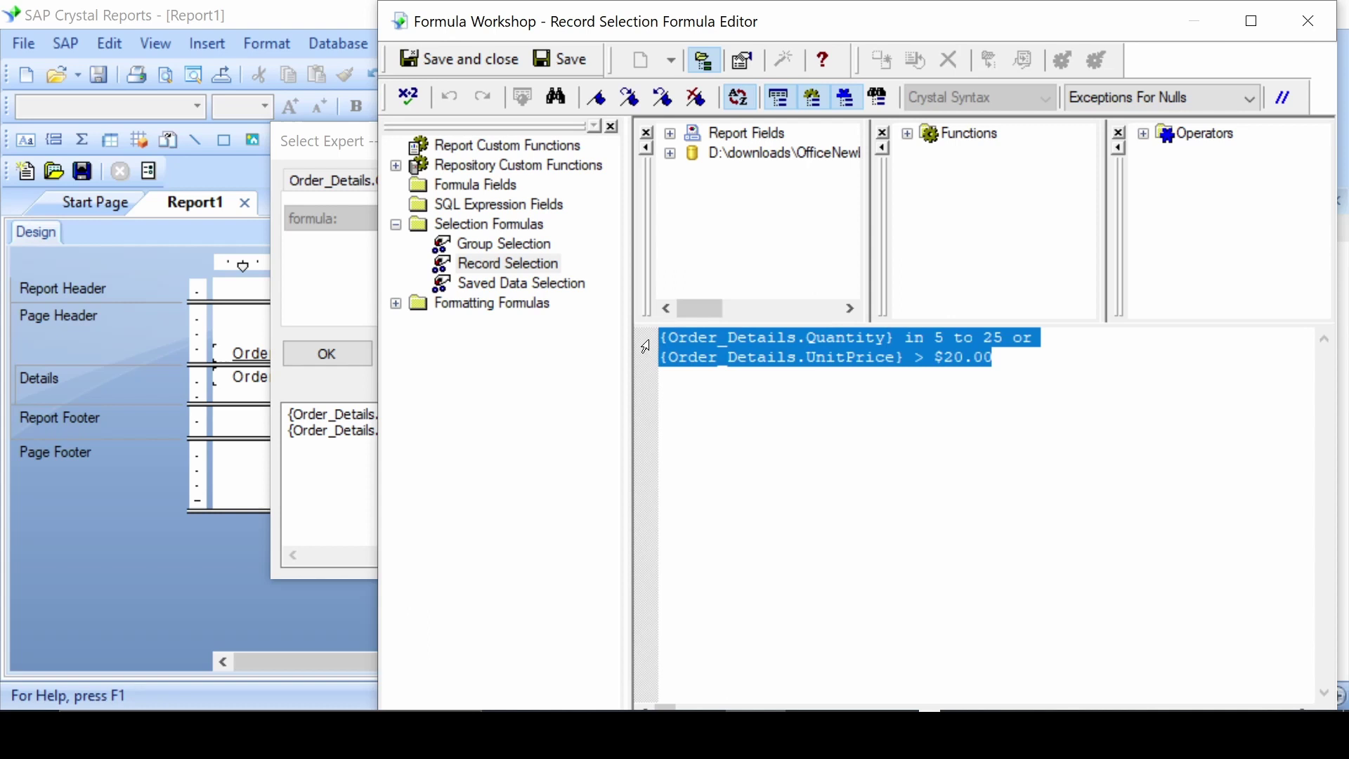
key("Delete")
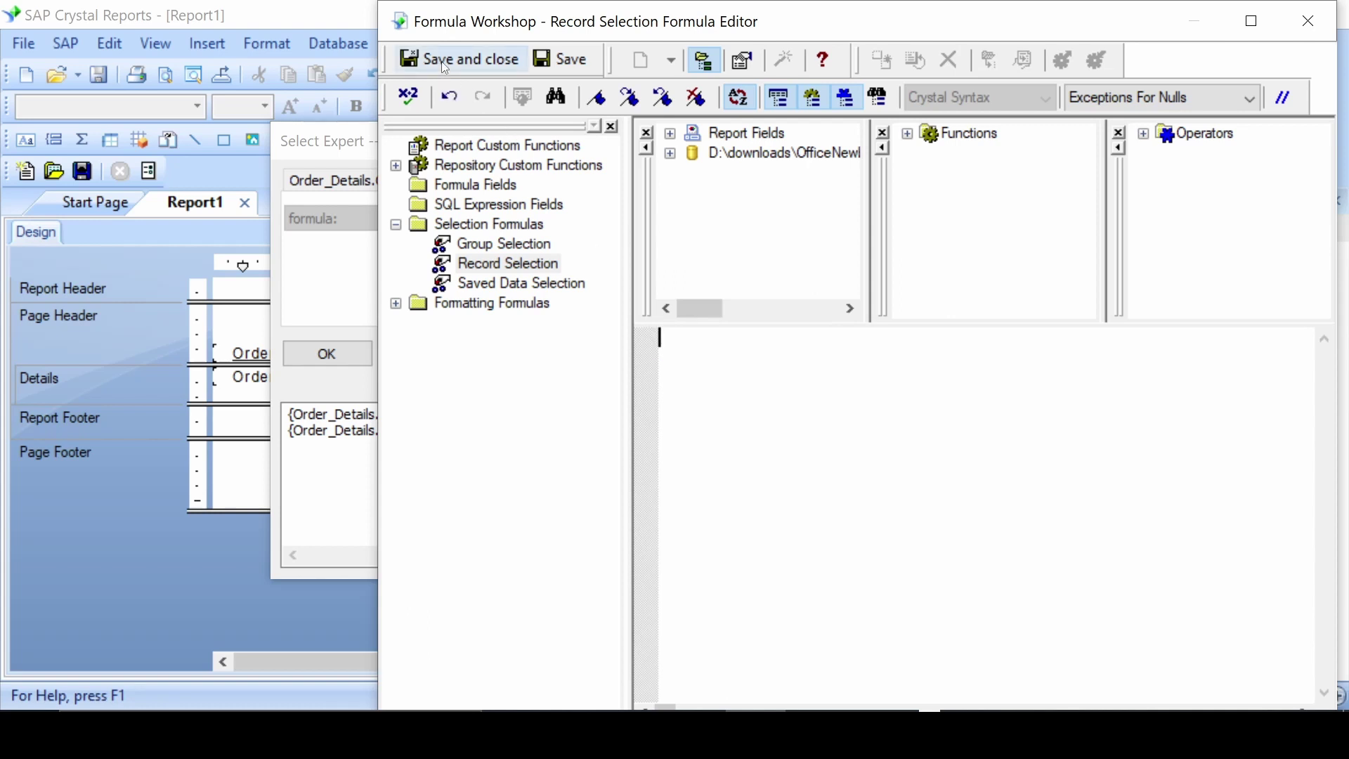
left_click(441, 61)
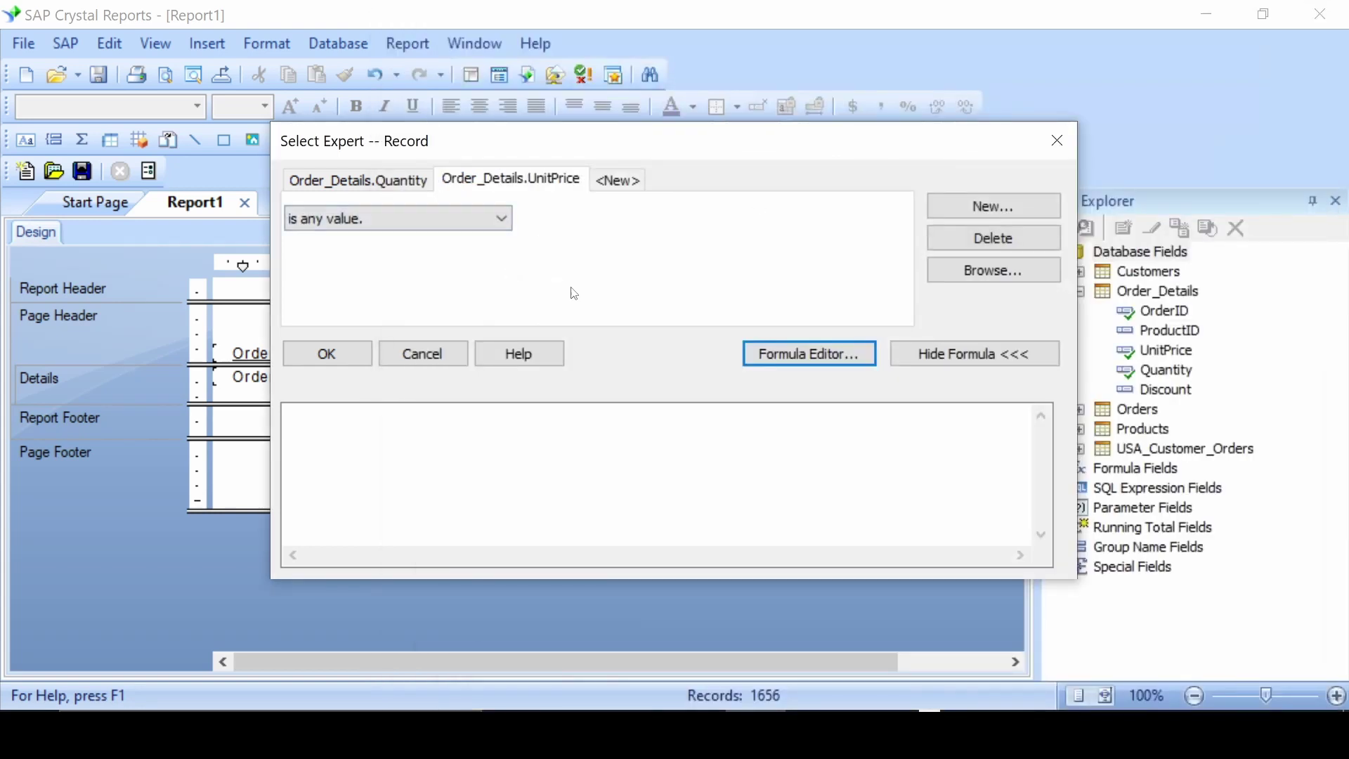
left_click(329, 353)
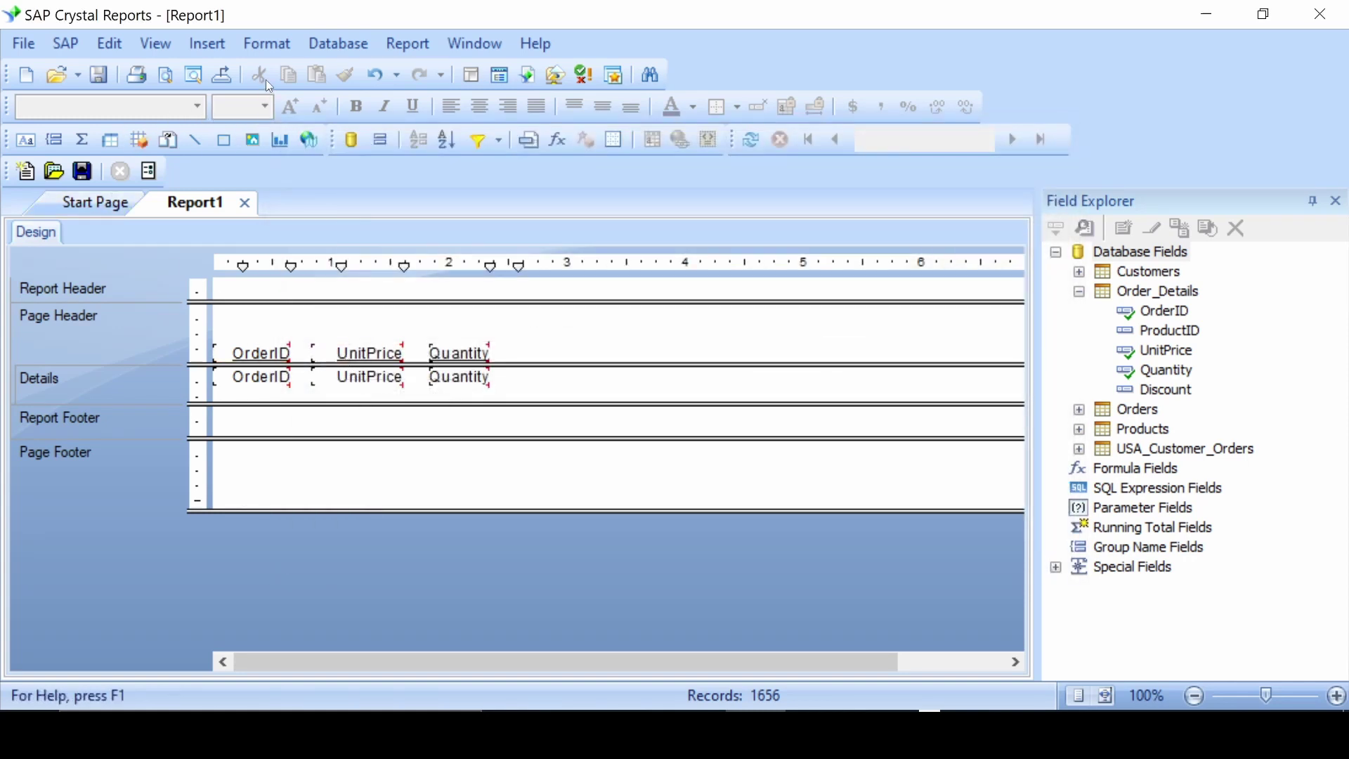
left_click(158, 44)
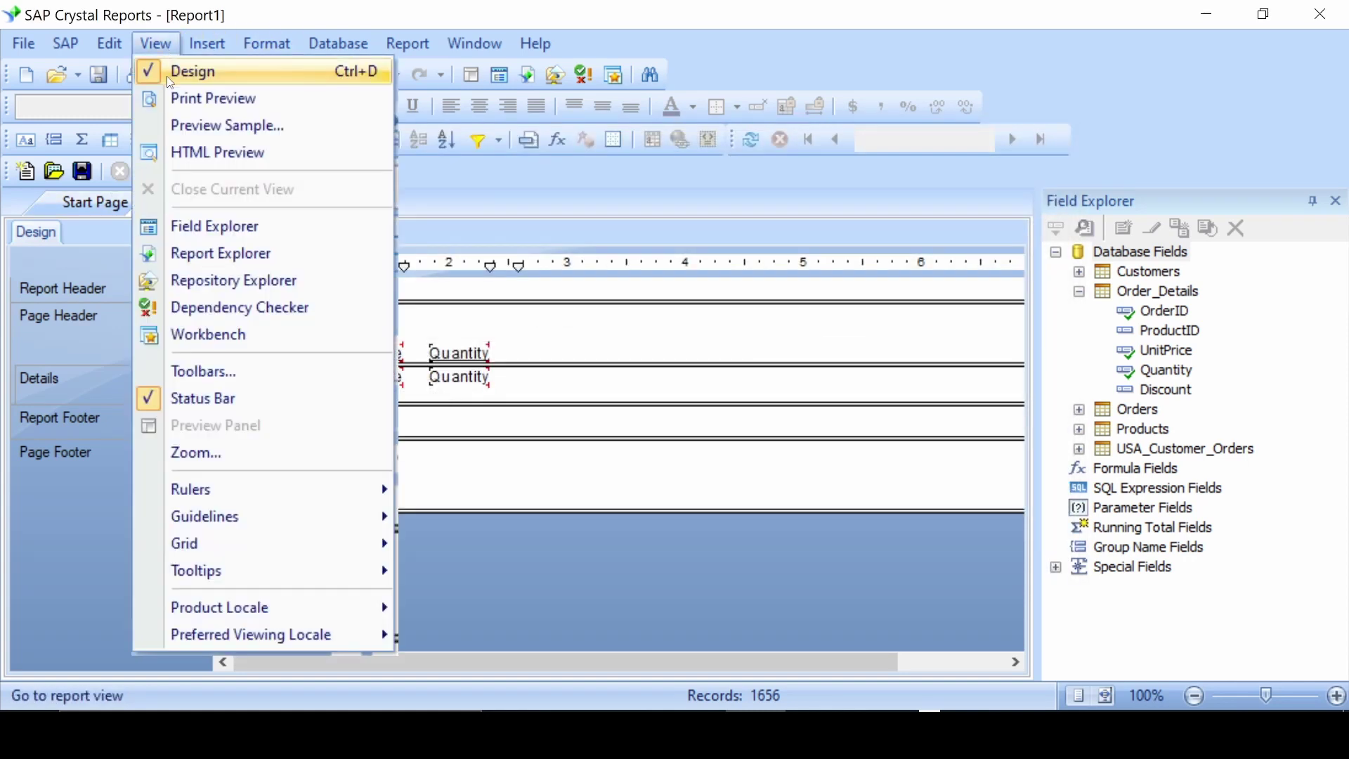
left_click(212, 98)
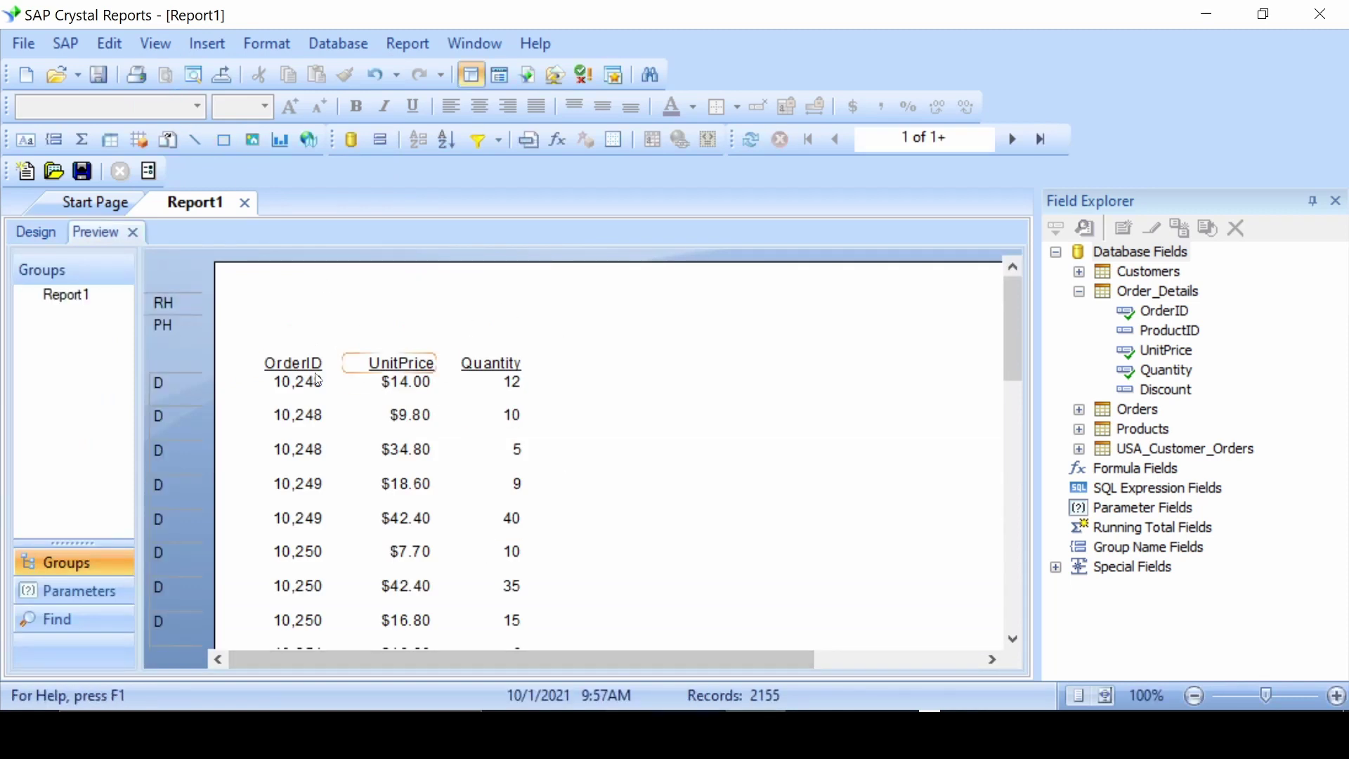
scroll(533, 379, "down", 2)
scroll(533, 379, "down", 2)
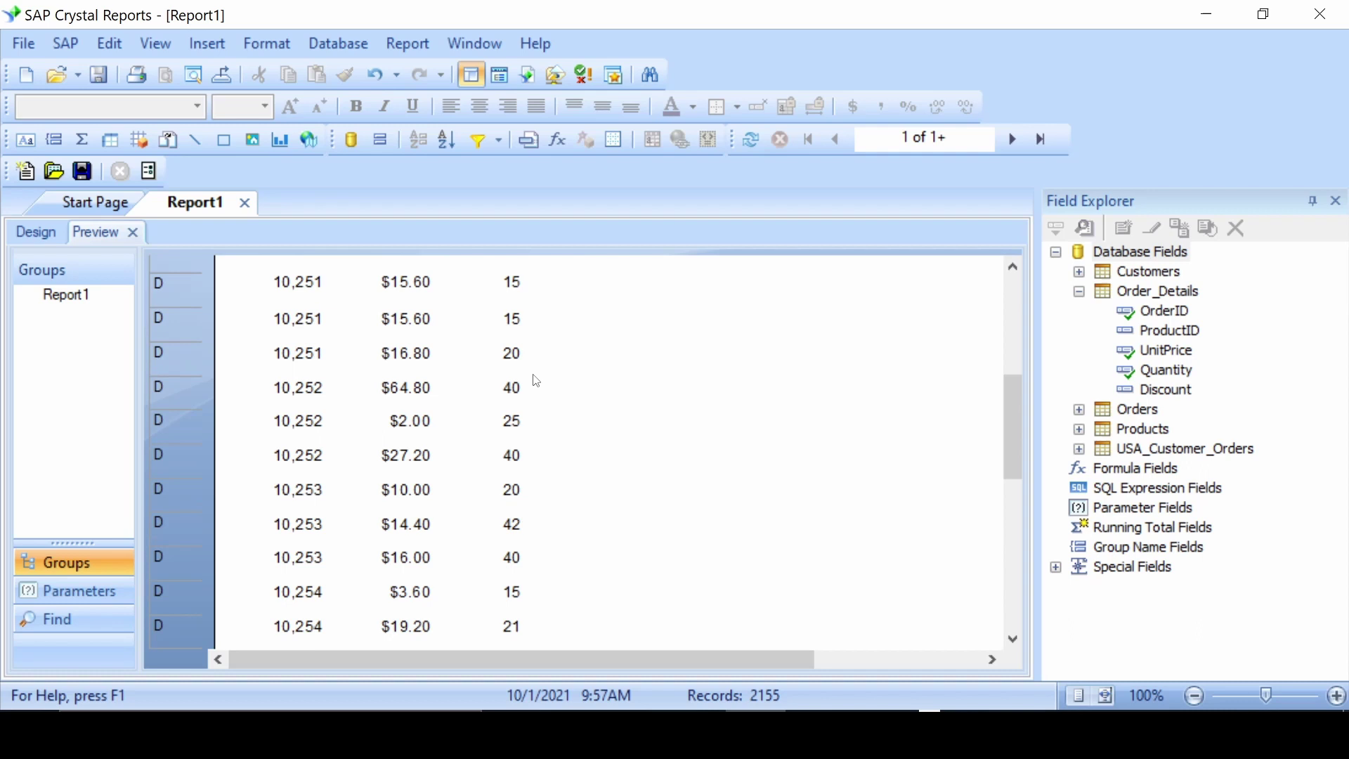
scroll(534, 380, "up", 2)
scroll(534, 380, "up", 1)
left_click(133, 232)
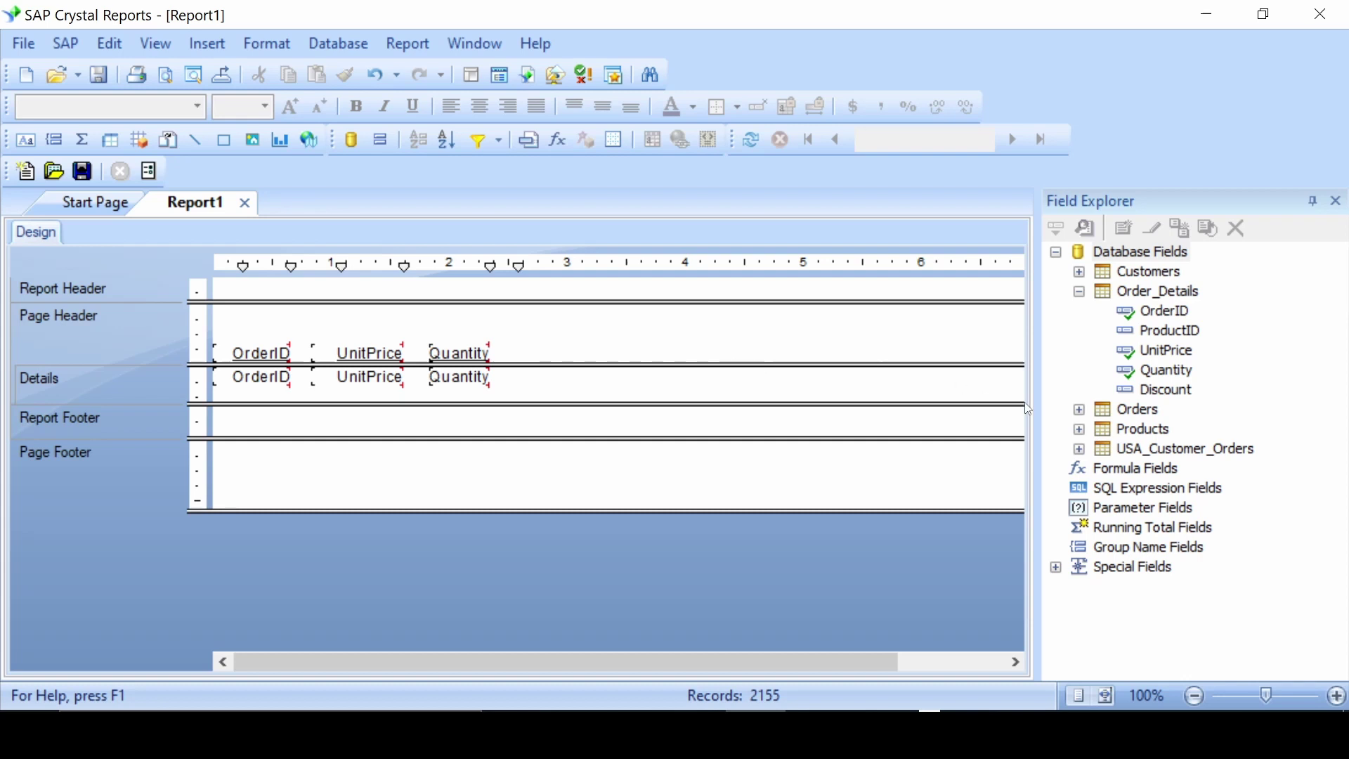
Step: Place Orders.ShipCountry in Details beside Quantity and preview all 2155 records
left_click(1079, 409)
scroll(1214, 476, "down", 1)
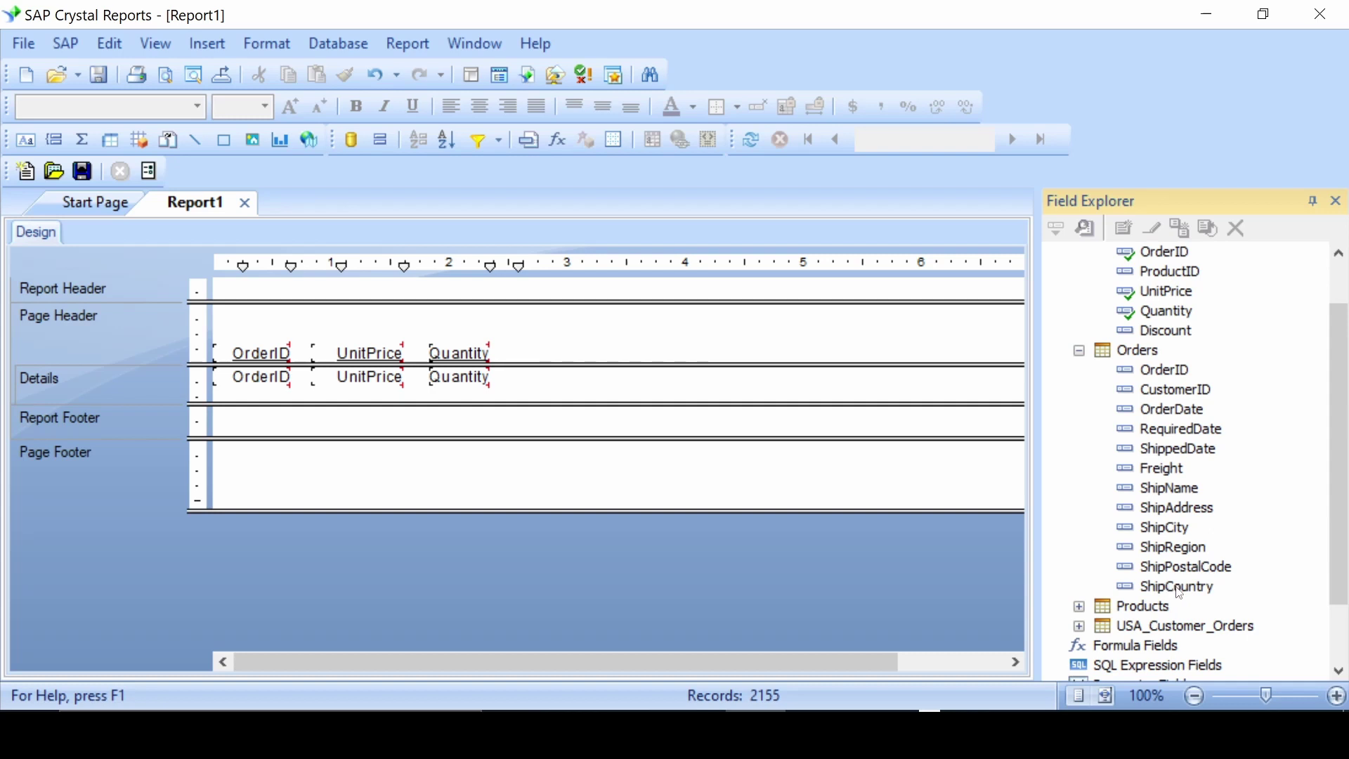
left_click_drag(1178, 590, 501, 377)
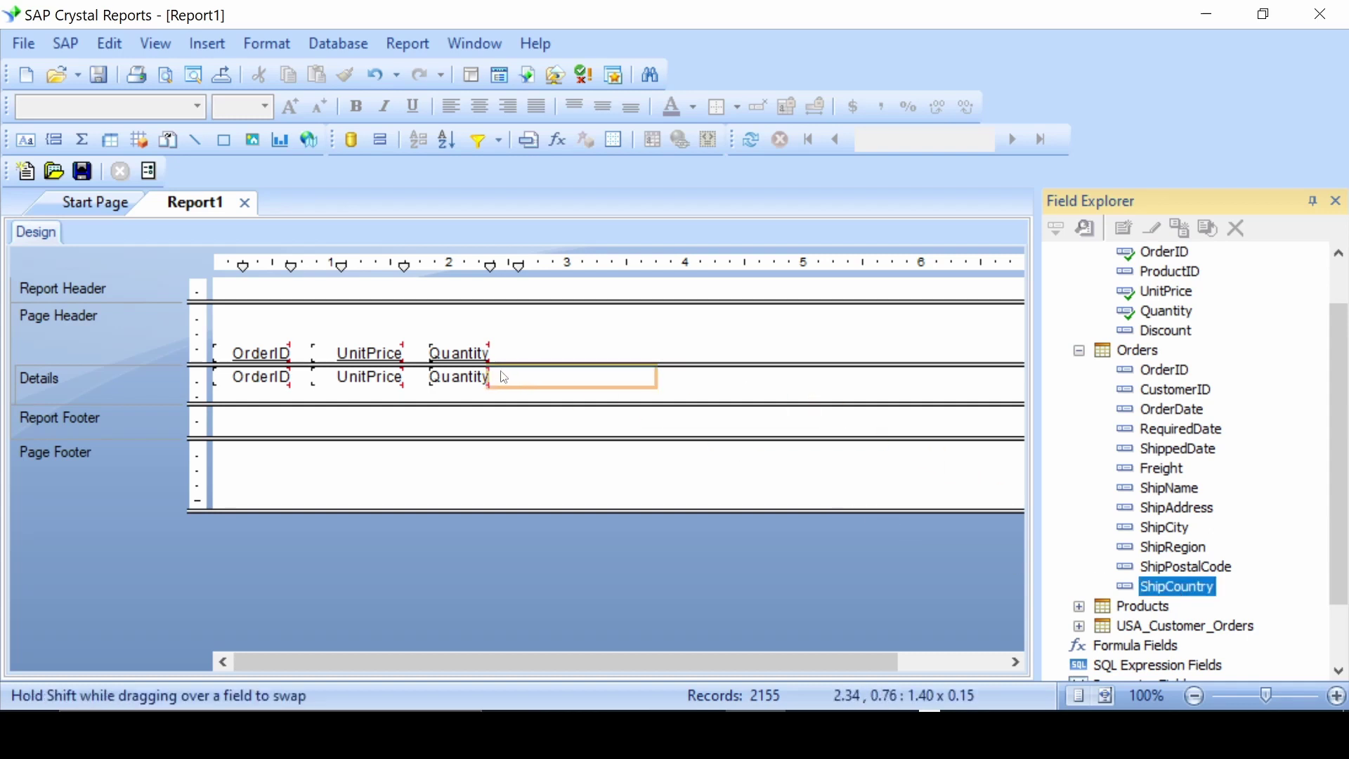
left_click_drag(500, 377, 516, 378)
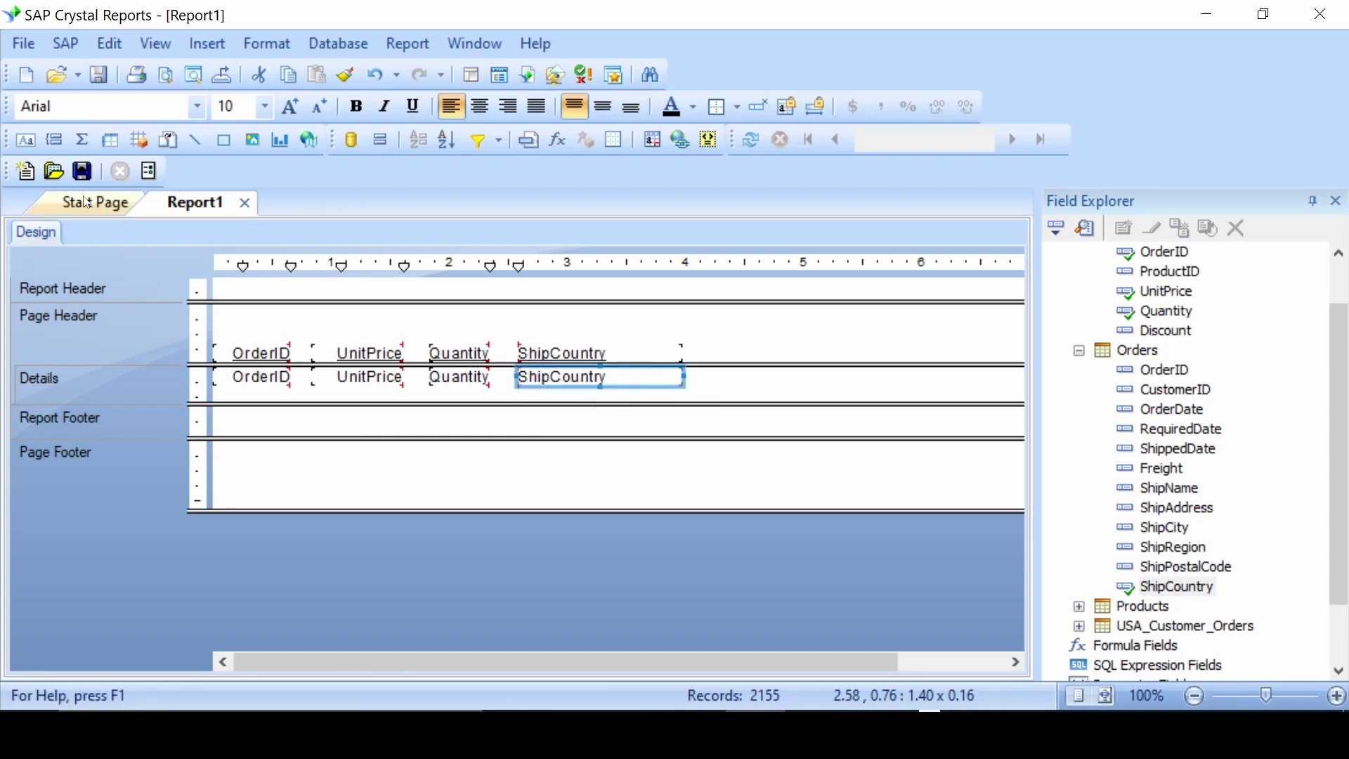
left_click(153, 43)
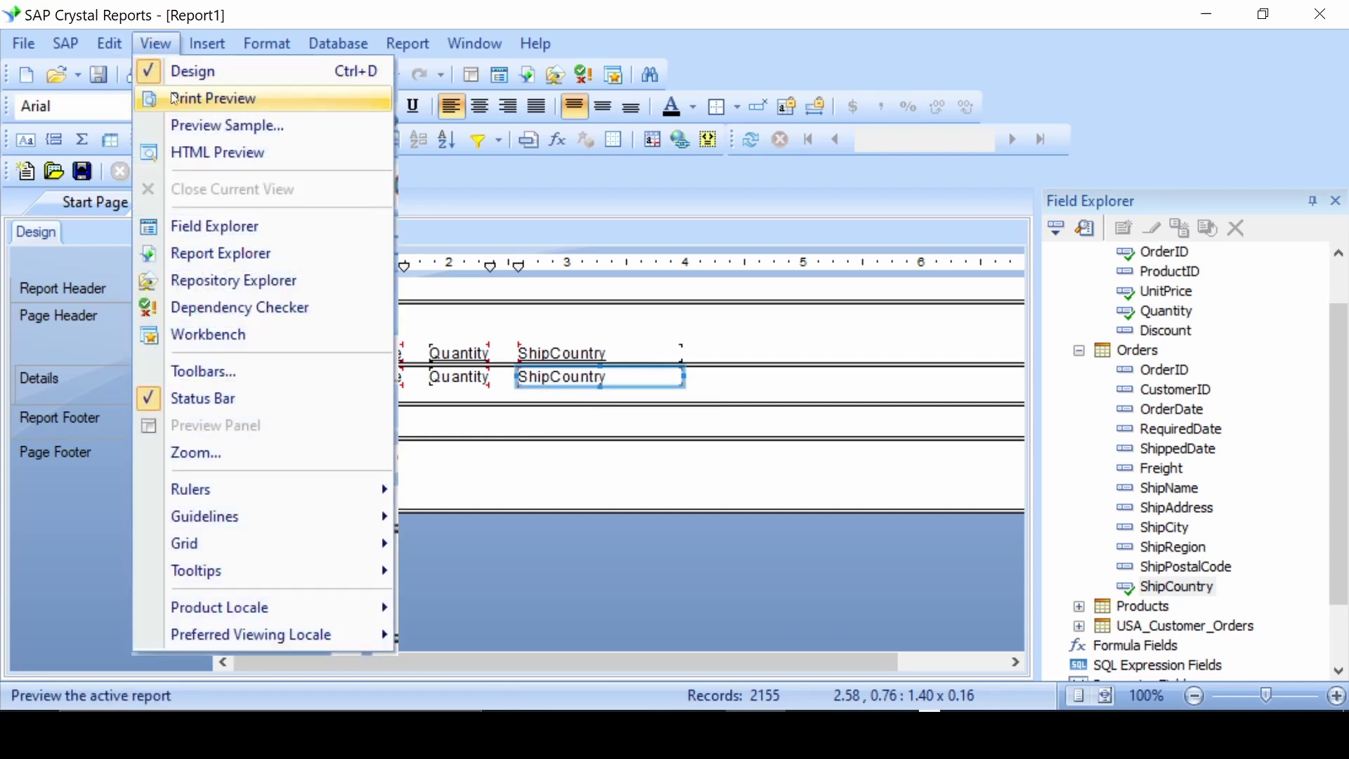
left_click(173, 97)
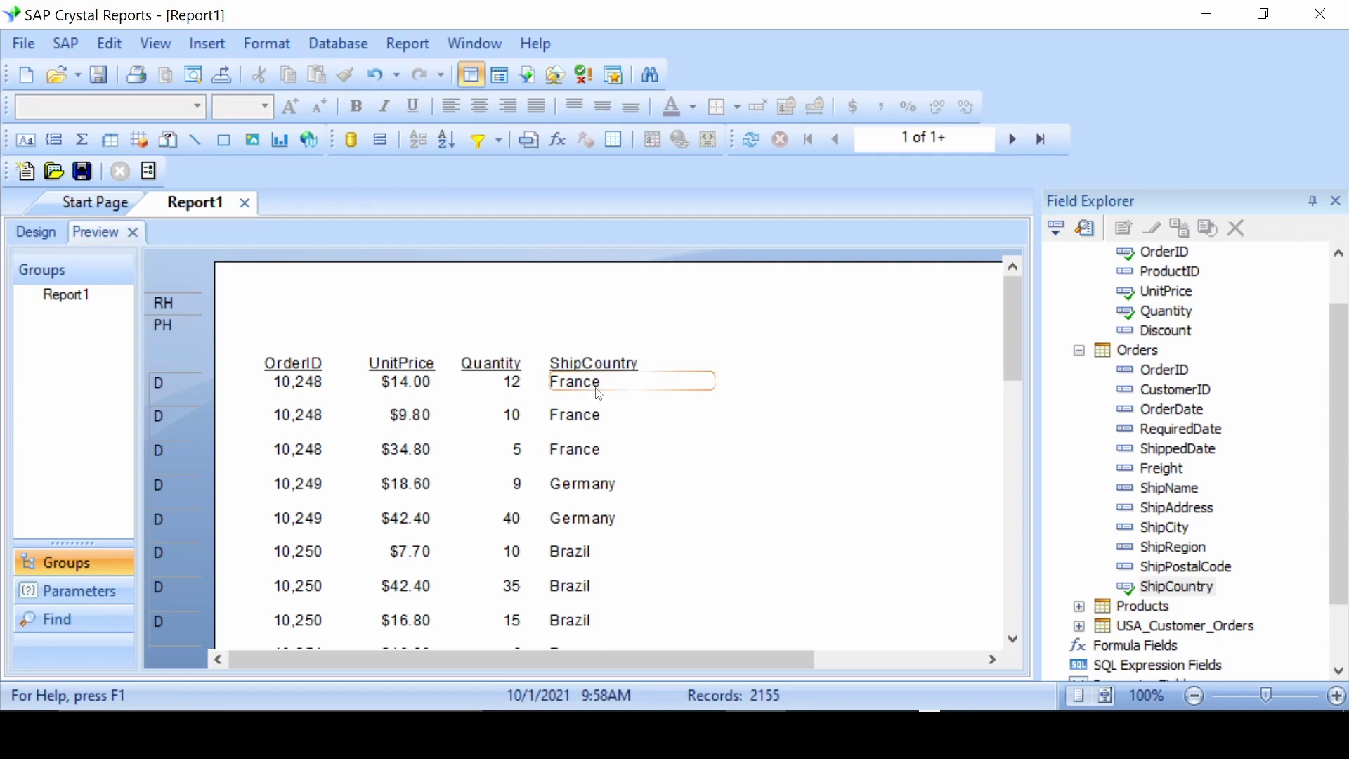
scroll(793, 443, "down", 3)
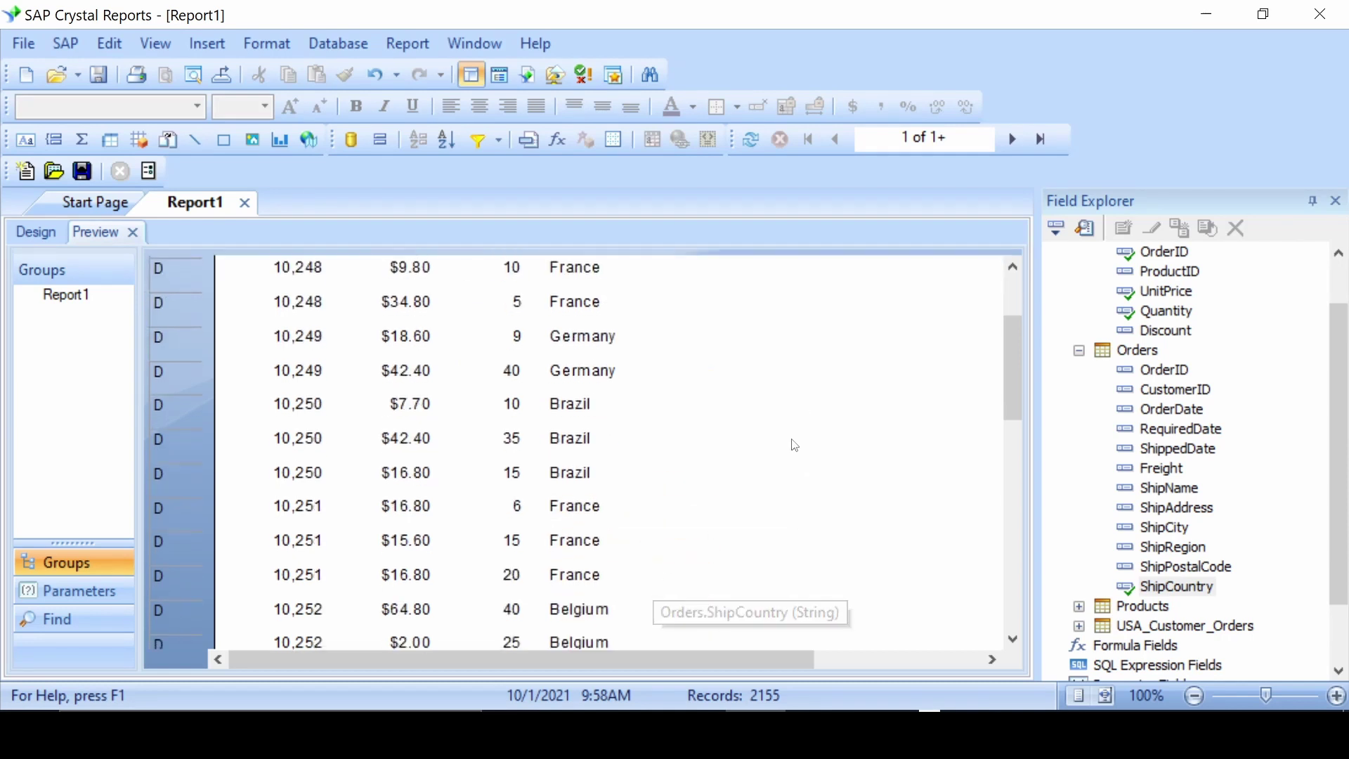
scroll(793, 443, "down", 2)
scroll(758, 400, "down", 3)
scroll(754, 403, "down", 3)
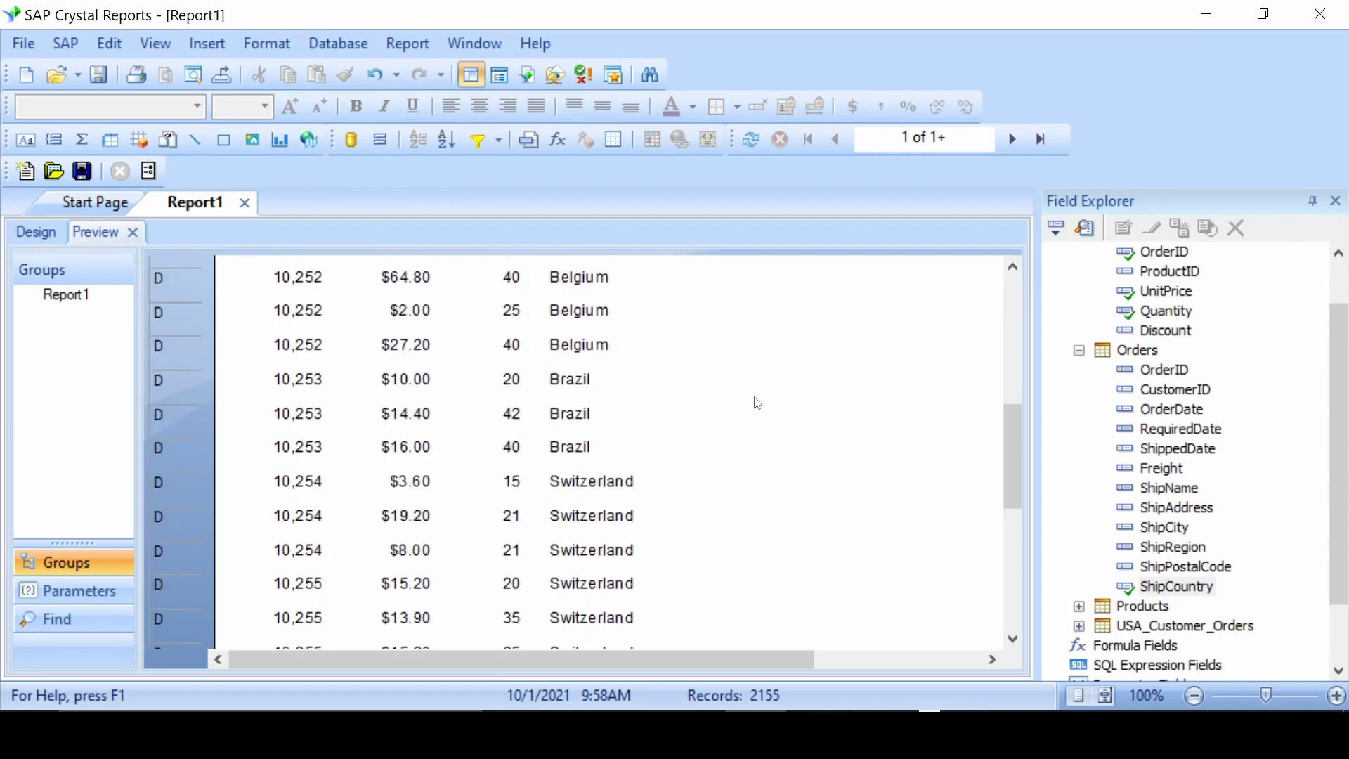
scroll(755, 403, "down", 3)
scroll(811, 481, "down", 3)
scroll(816, 452, "down", 2)
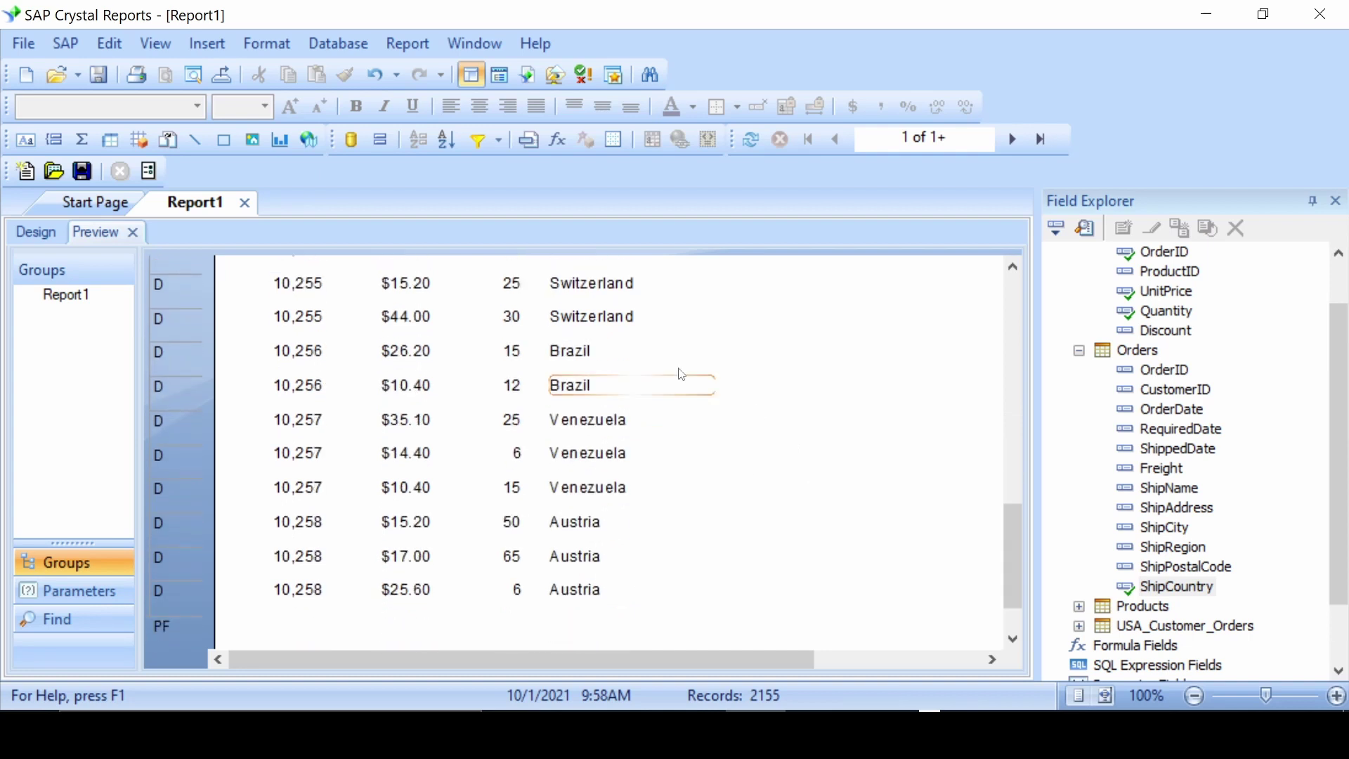
left_click(125, 232)
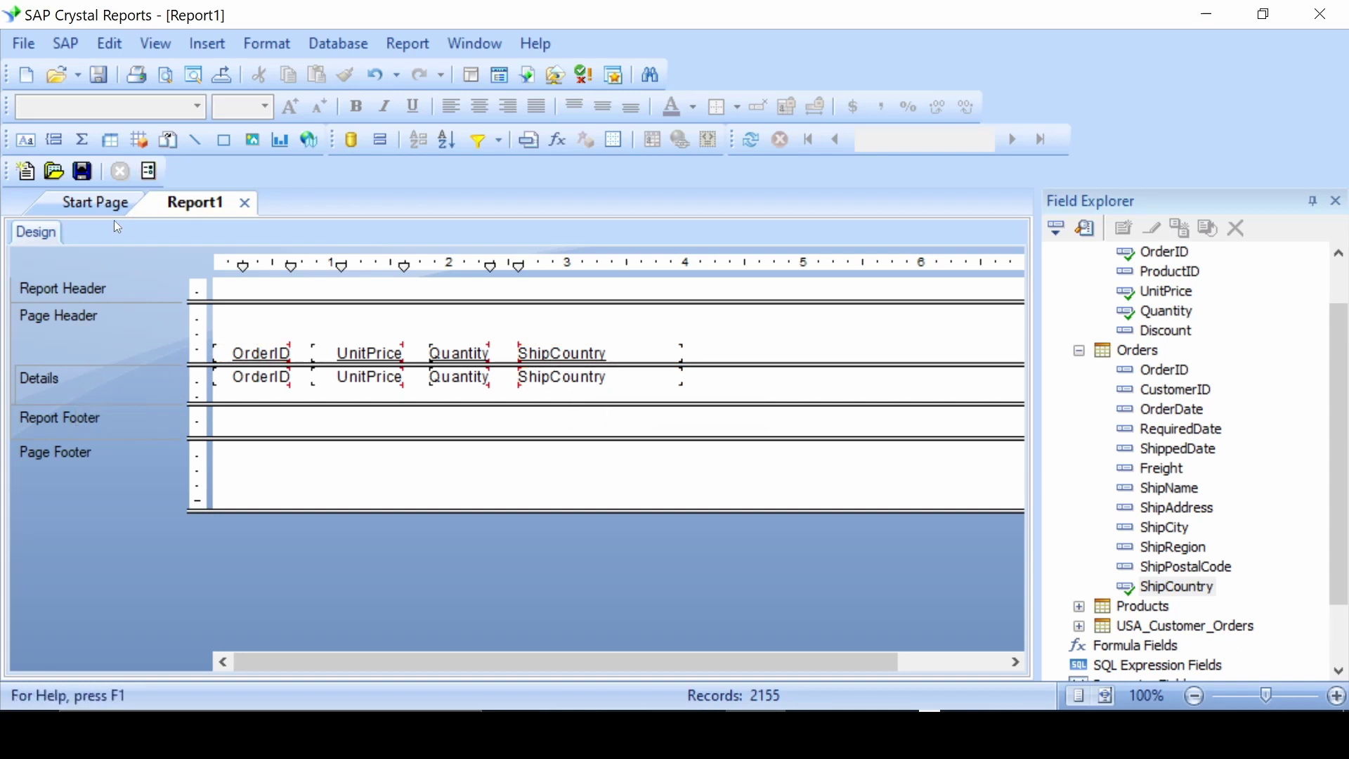
Step: Create a Select Expert condition: Orders.ShipCountry is equal to brazil
left_click(471, 144)
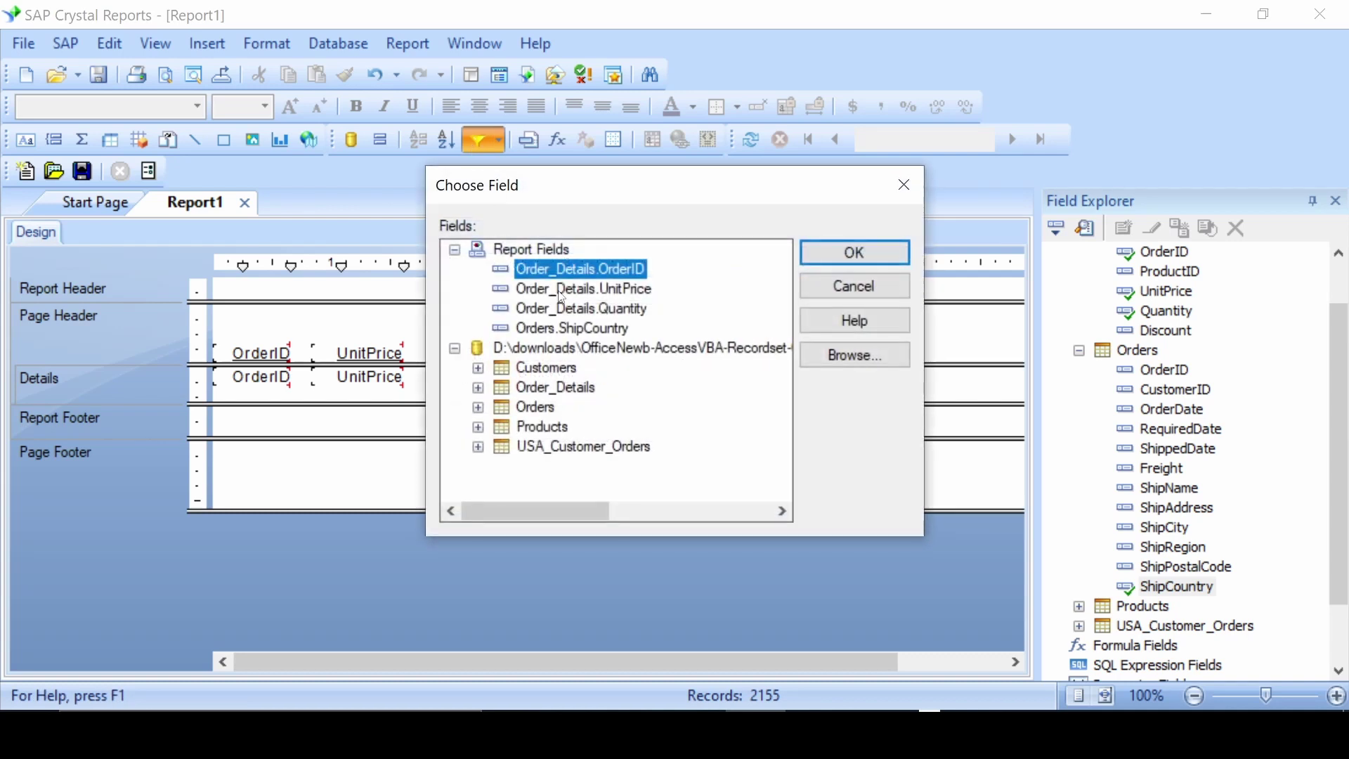
left_click(576, 327)
left_click(831, 253)
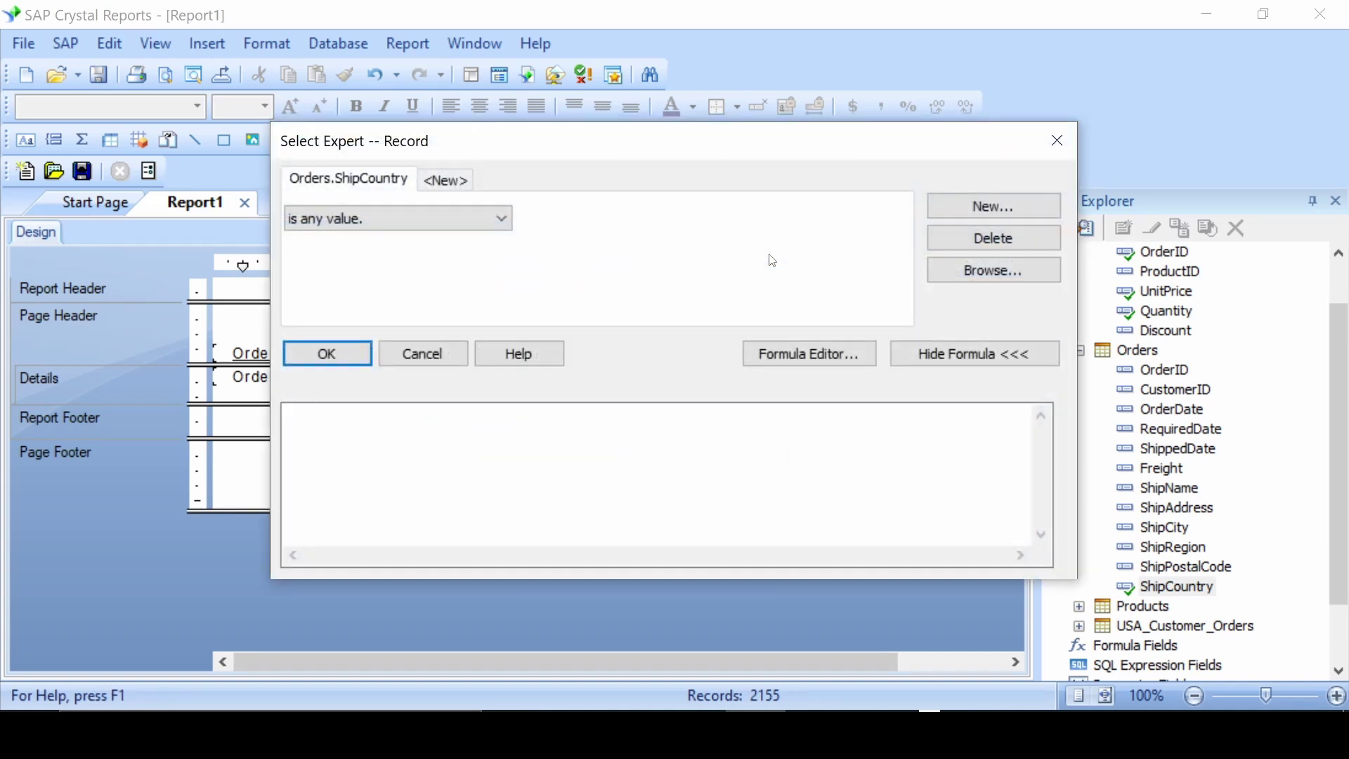
left_click(469, 220)
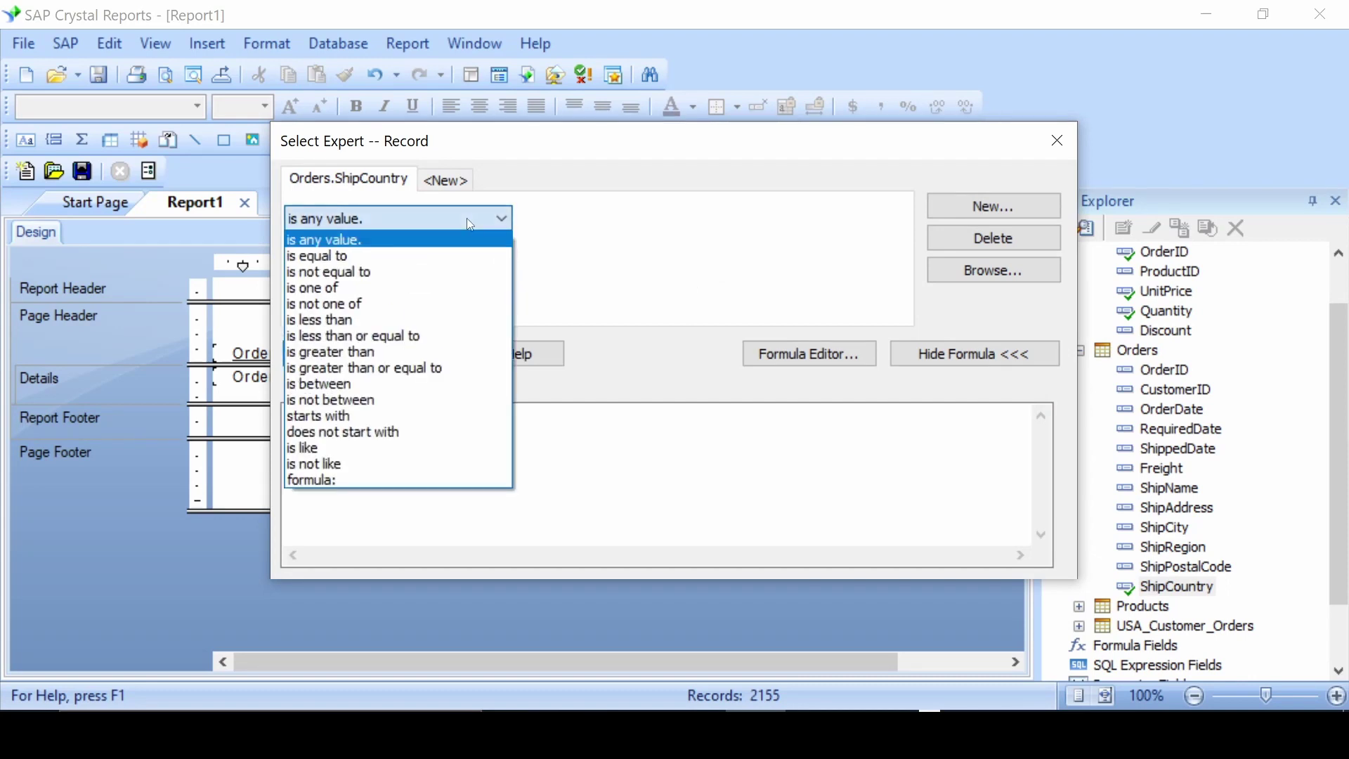
left_click(351, 258)
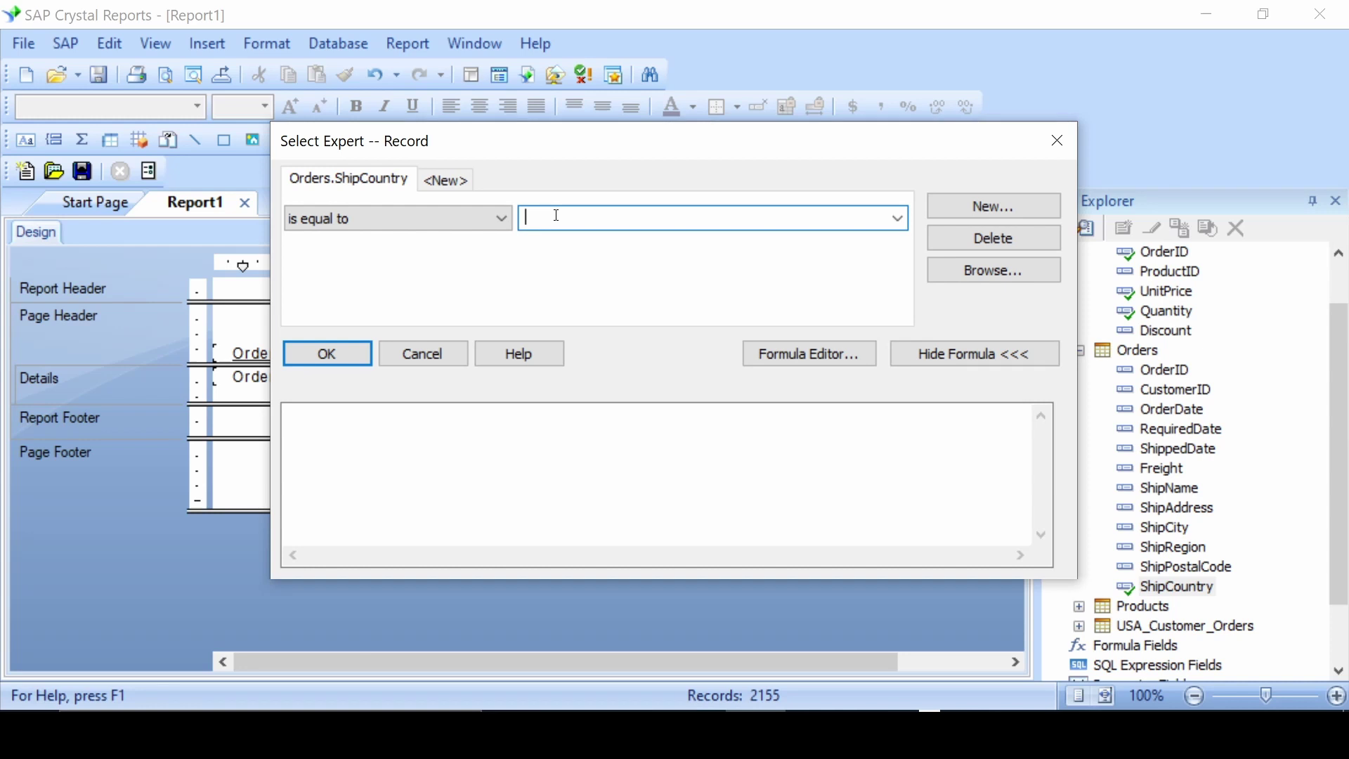
type("georgia")
key("BackSpace")
key("BackSpace")
key("BackSpace")
key("BackSpace")
key("BackSpace")
key("BackSpace")
type("ga")
left_click(336, 349)
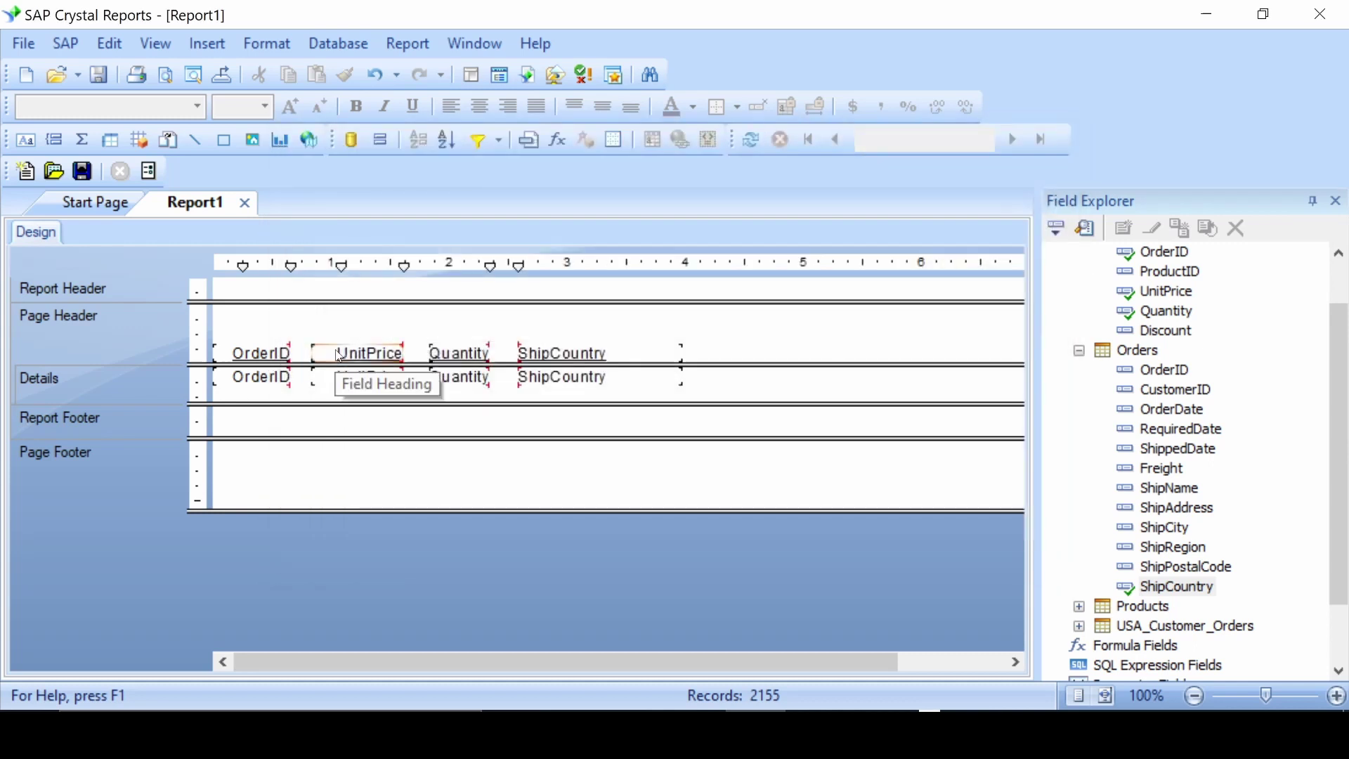
Step: Preview the 203 Brazil records, then bring up the ShipCountry = "brazil" selection formula
left_click(165, 45)
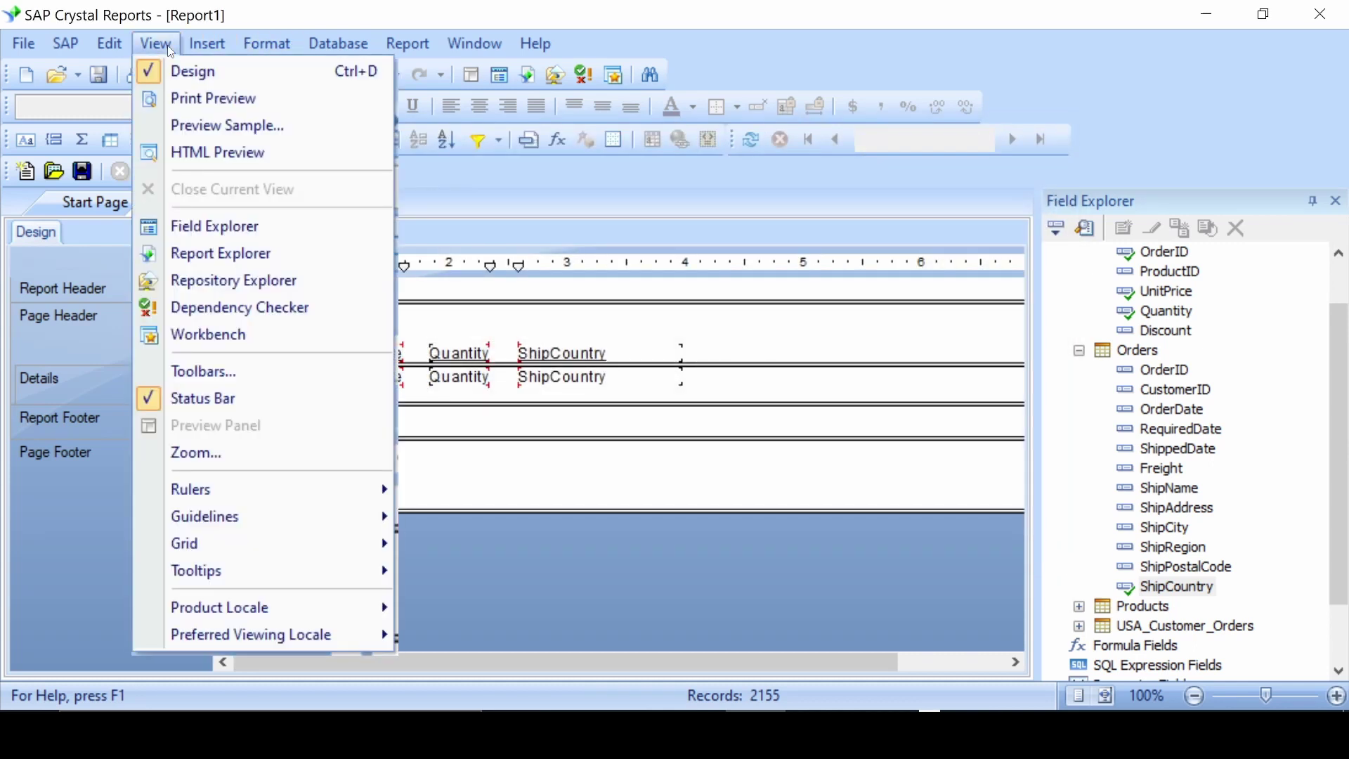
left_click(173, 98)
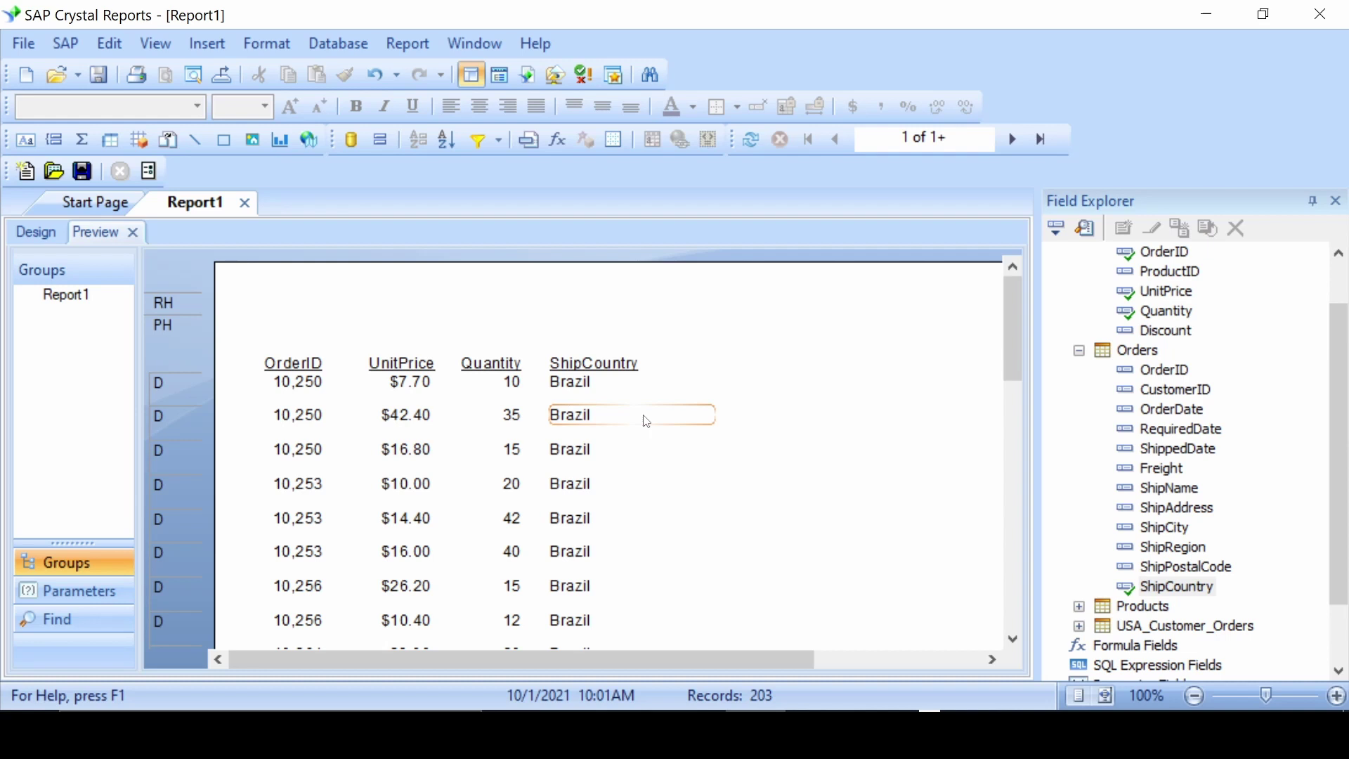
scroll(678, 476, "down", 2)
scroll(678, 479, "down", 2)
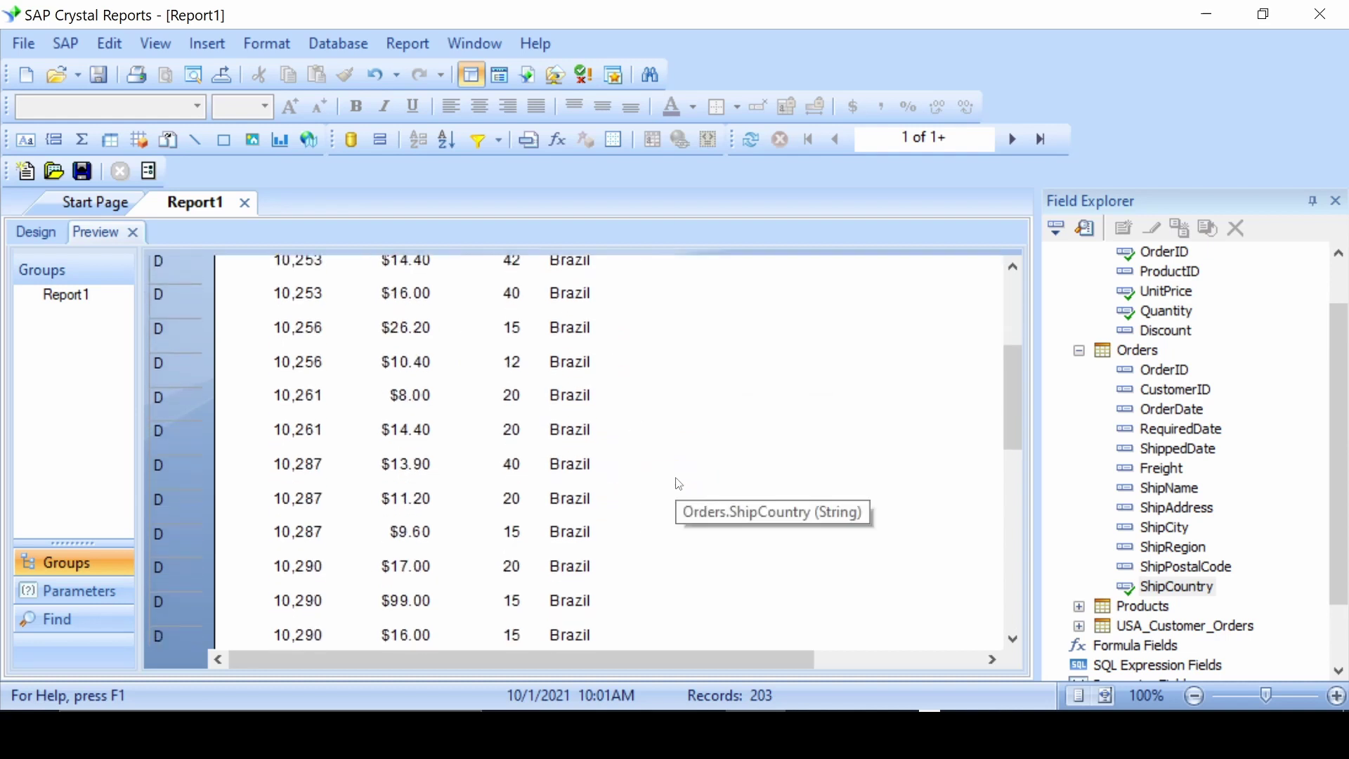
scroll(677, 483, "down", 4)
scroll(677, 483, "down", 2)
scroll(677, 483, "down", 3)
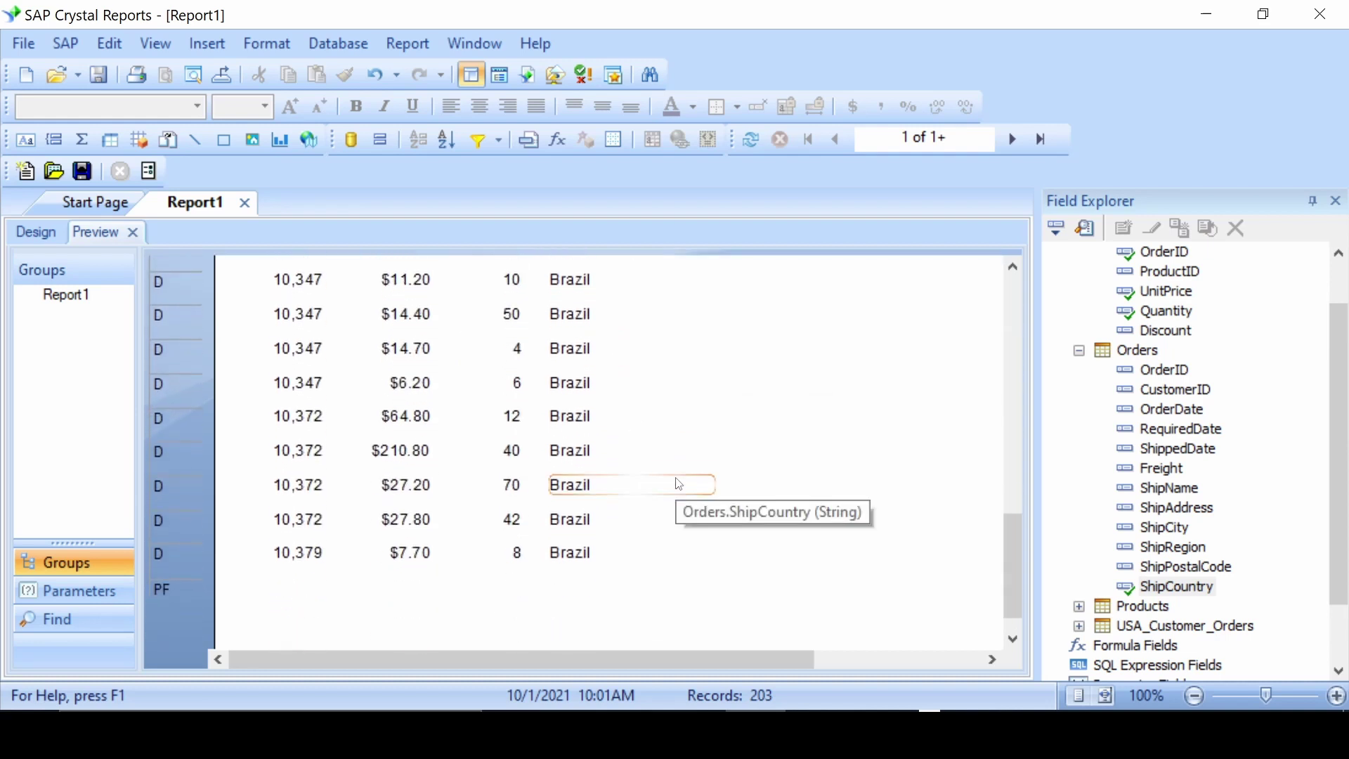
scroll(678, 483, "up", 4)
scroll(678, 480, "up", 4)
scroll(678, 480, "up", 3)
scroll(678, 479, "up", 1)
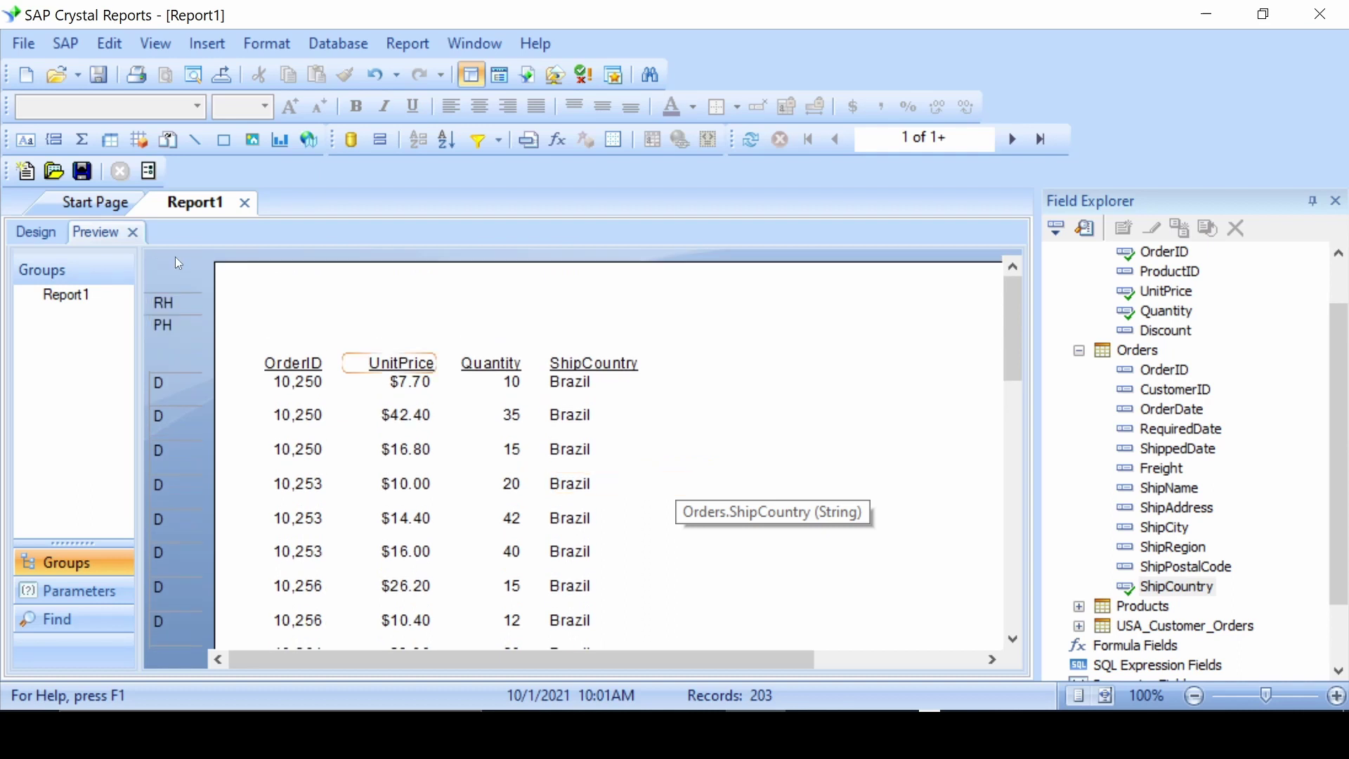
left_click(132, 232)
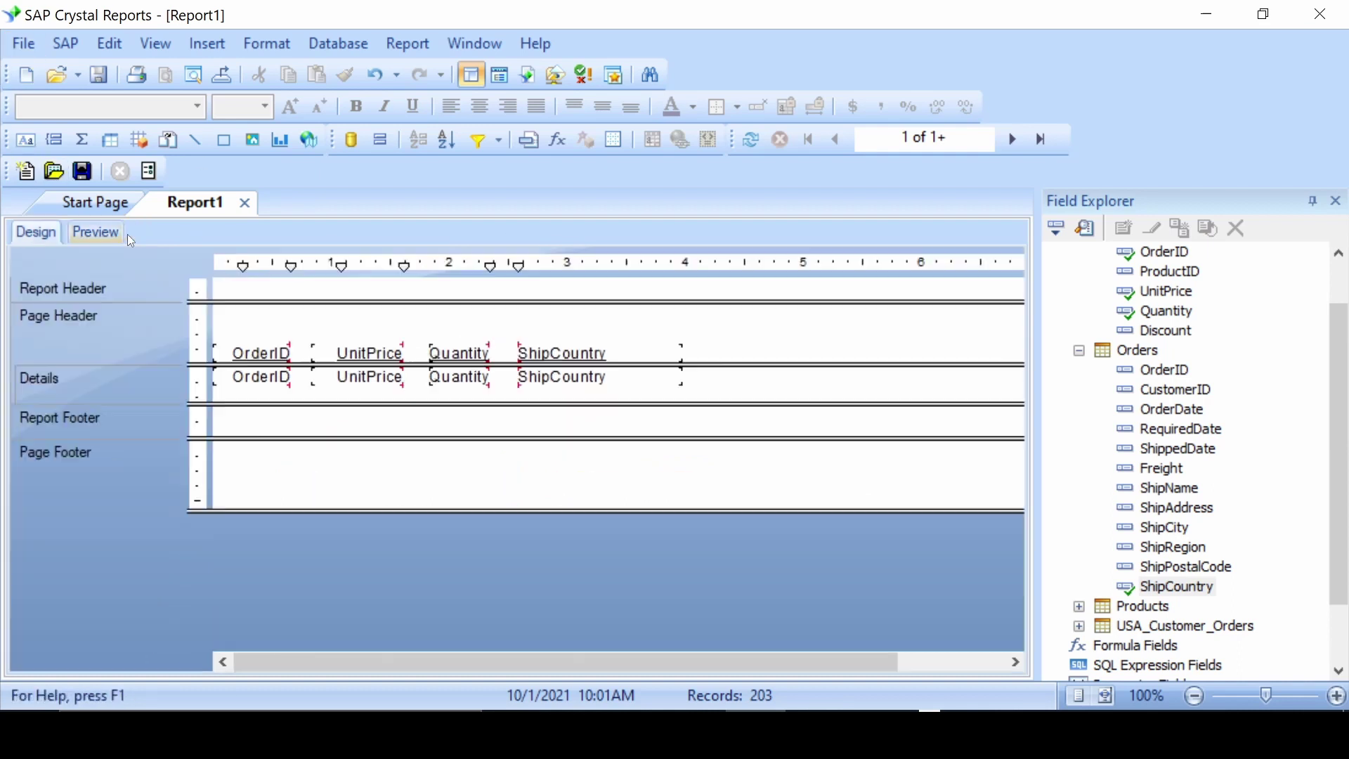
left_click(484, 142)
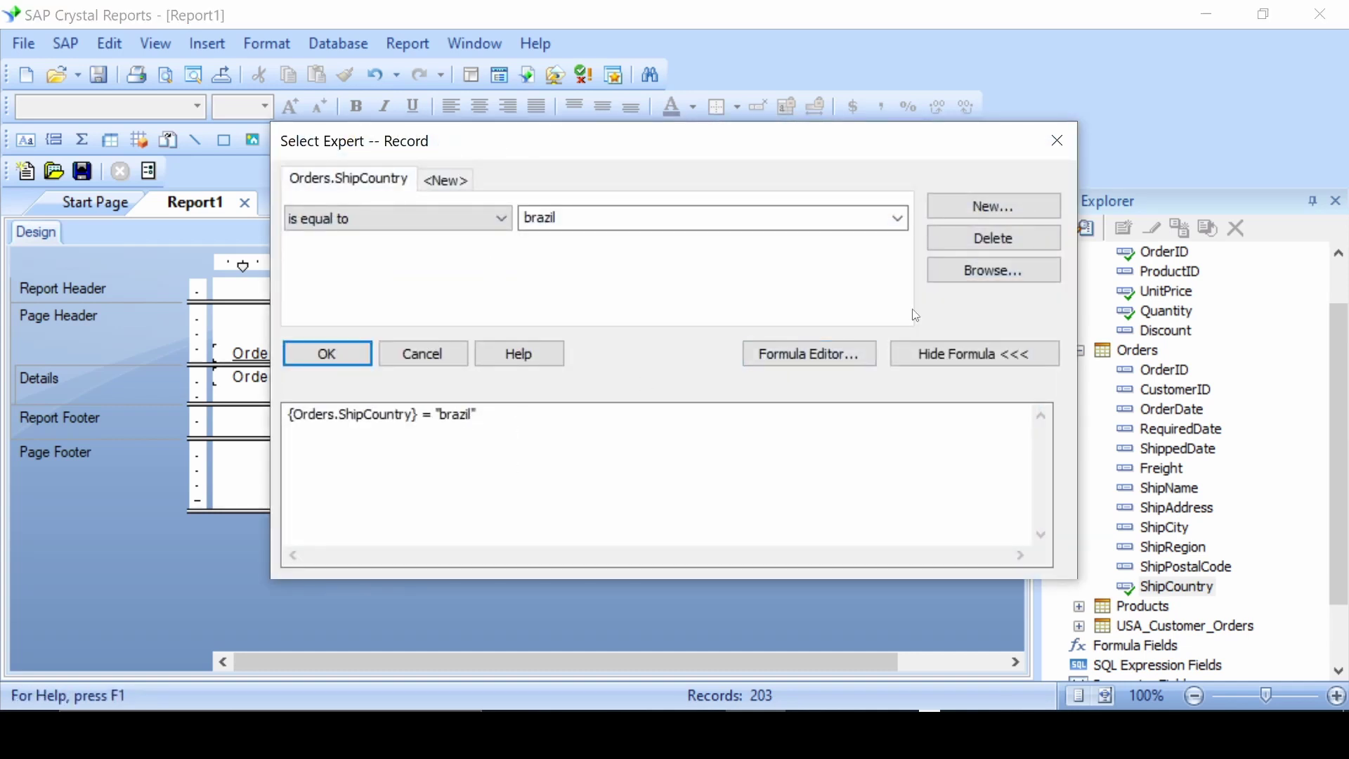
left_click(823, 355)
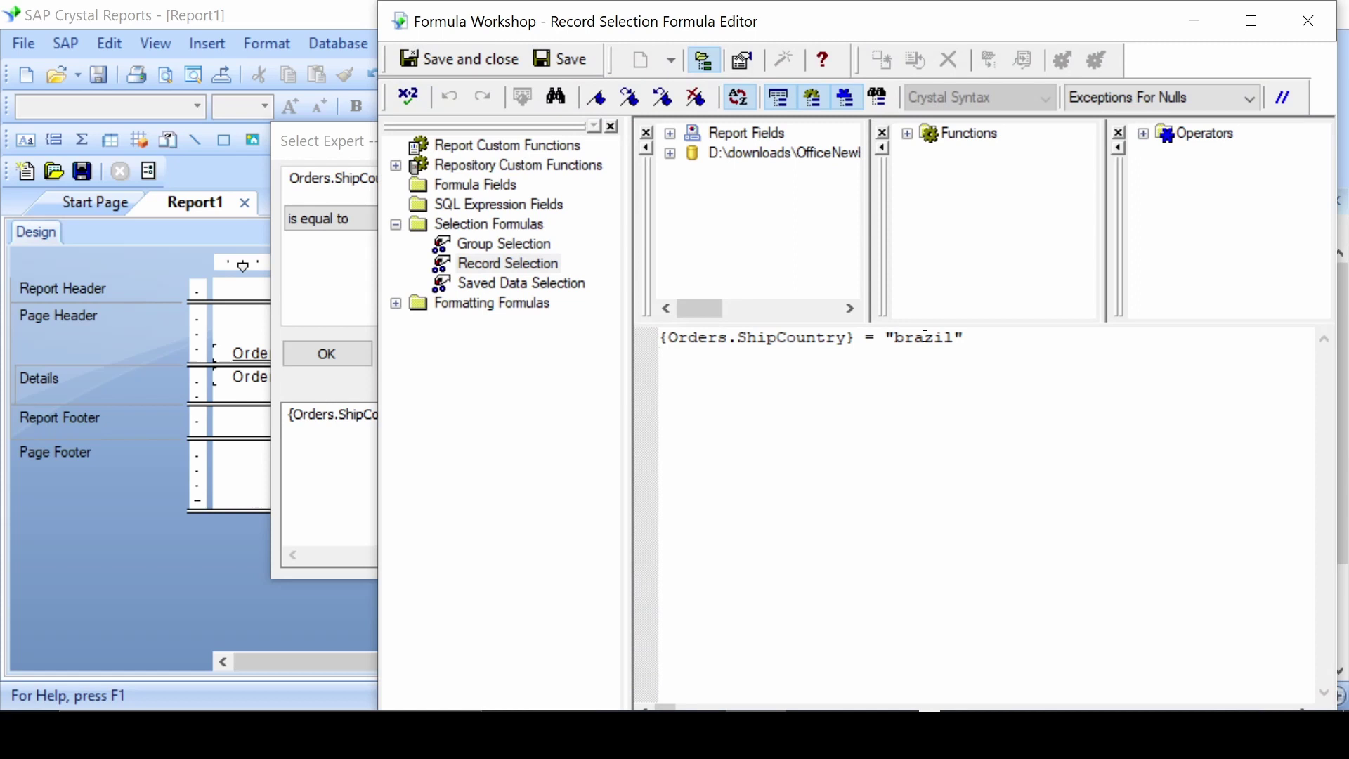
type("i")
Step: Edit the country value in the selection formula, save it, and recheck Select Expert
key("BackSpace")
type("i")
left_click(460, 60)
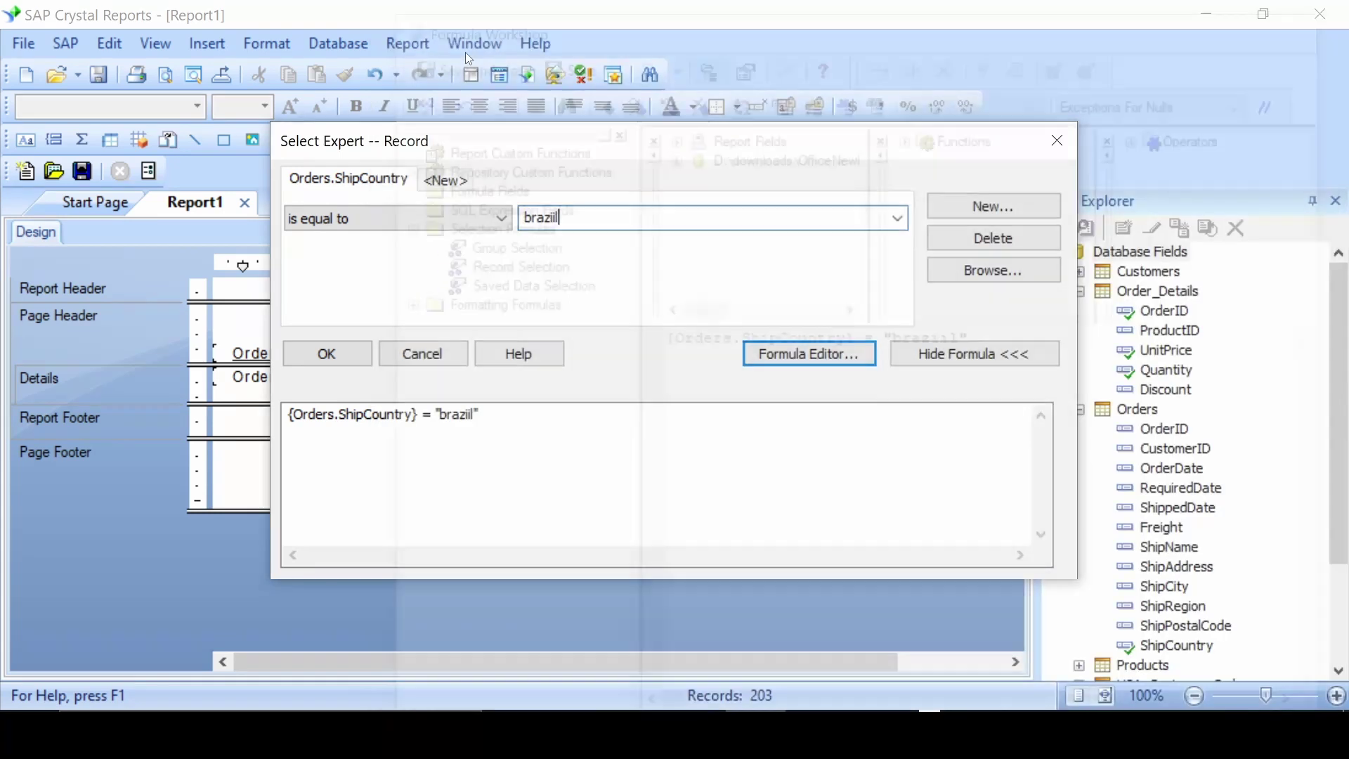
left_click(343, 362)
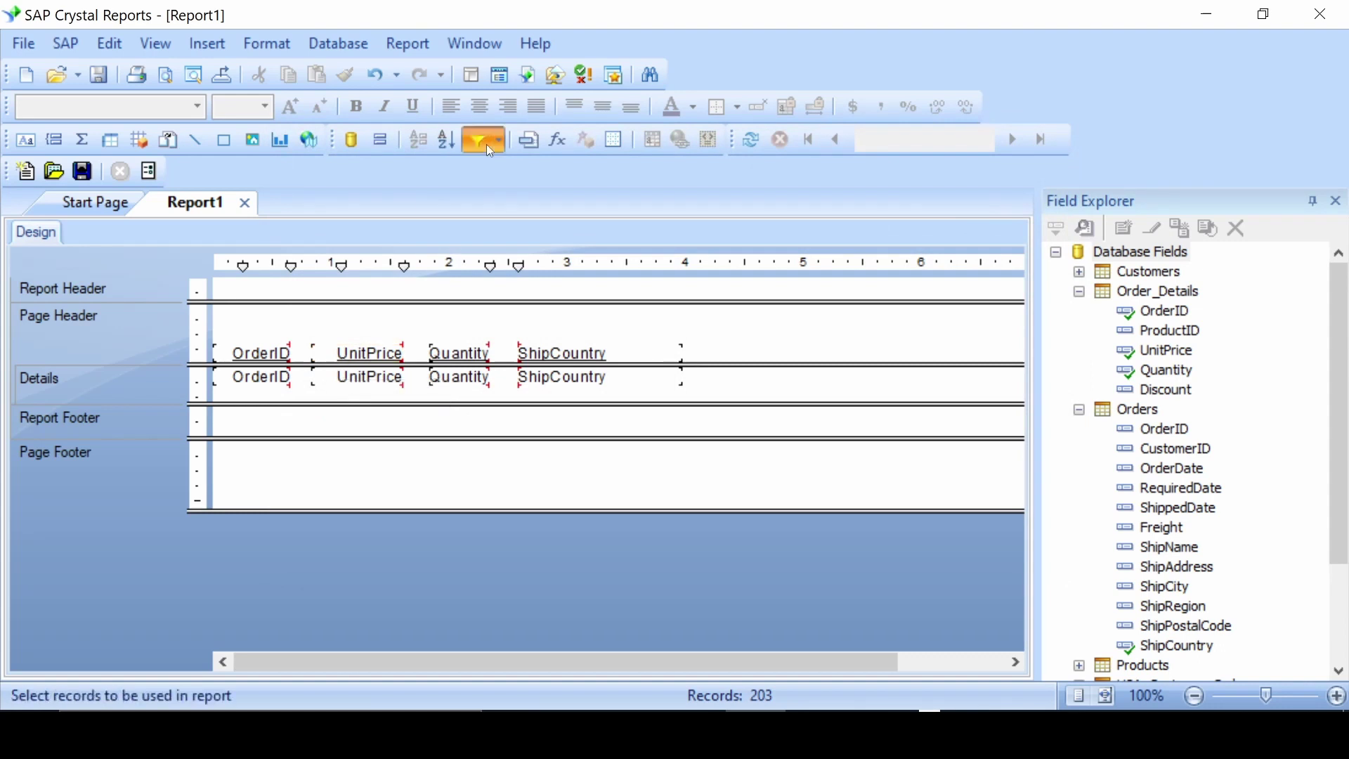
left_click(486, 145)
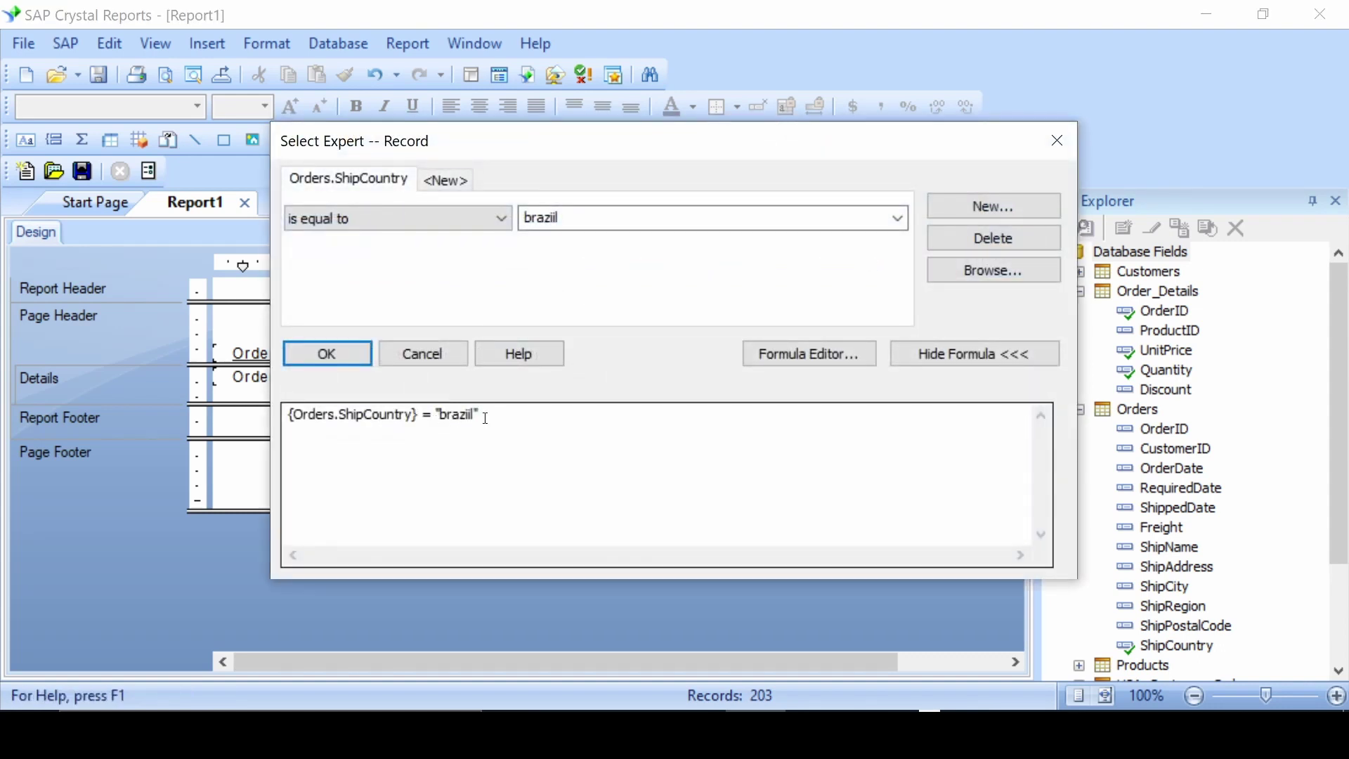
left_click(1057, 140)
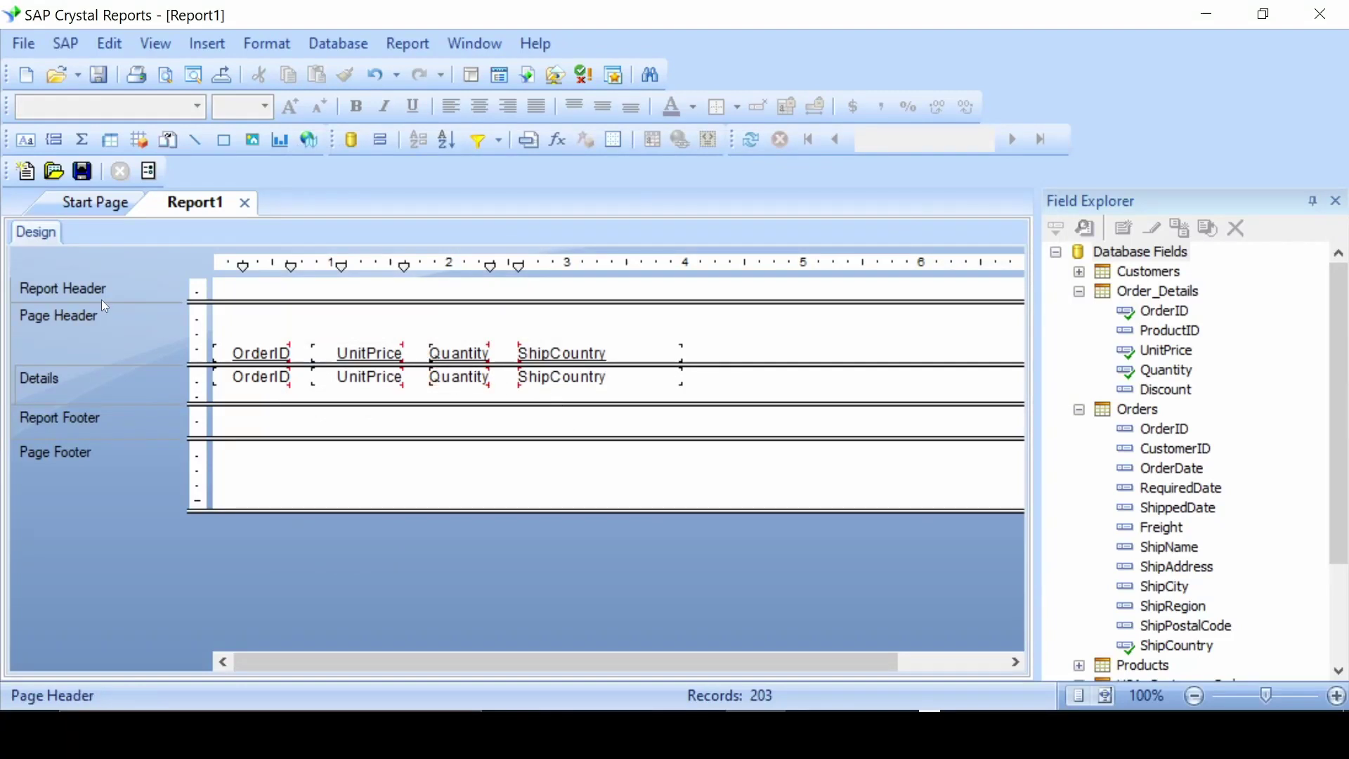
Step: Preview the report showing 0 records with only column headings, then close it
left_click(147, 45)
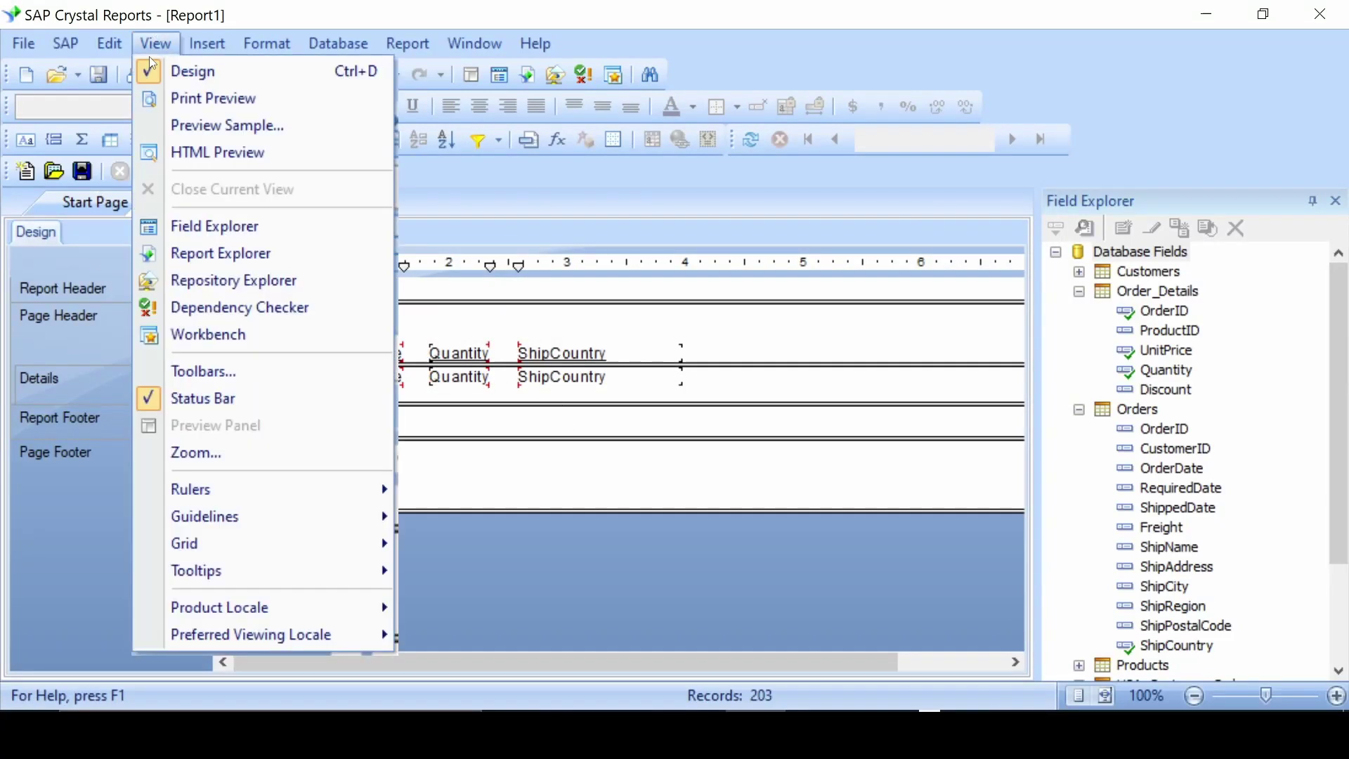
left_click(170, 105)
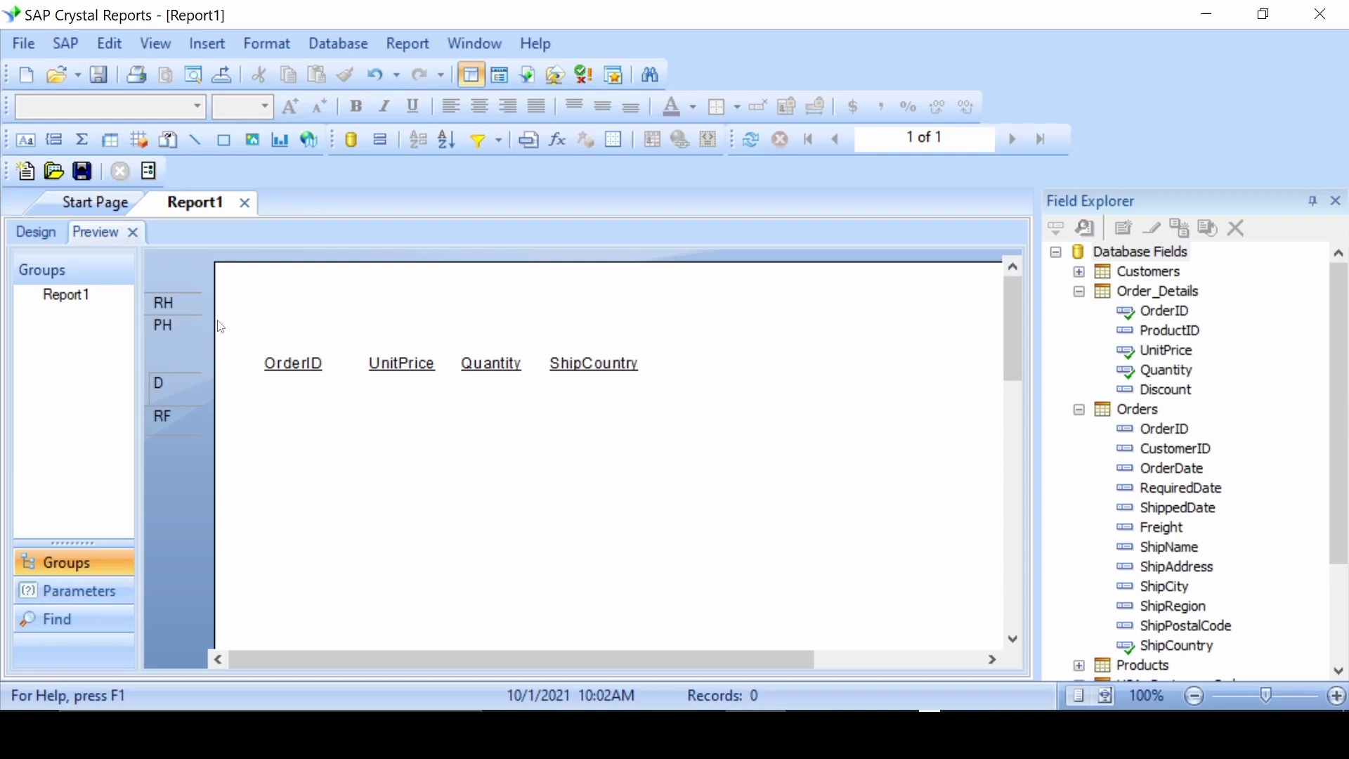
left_click(132, 230)
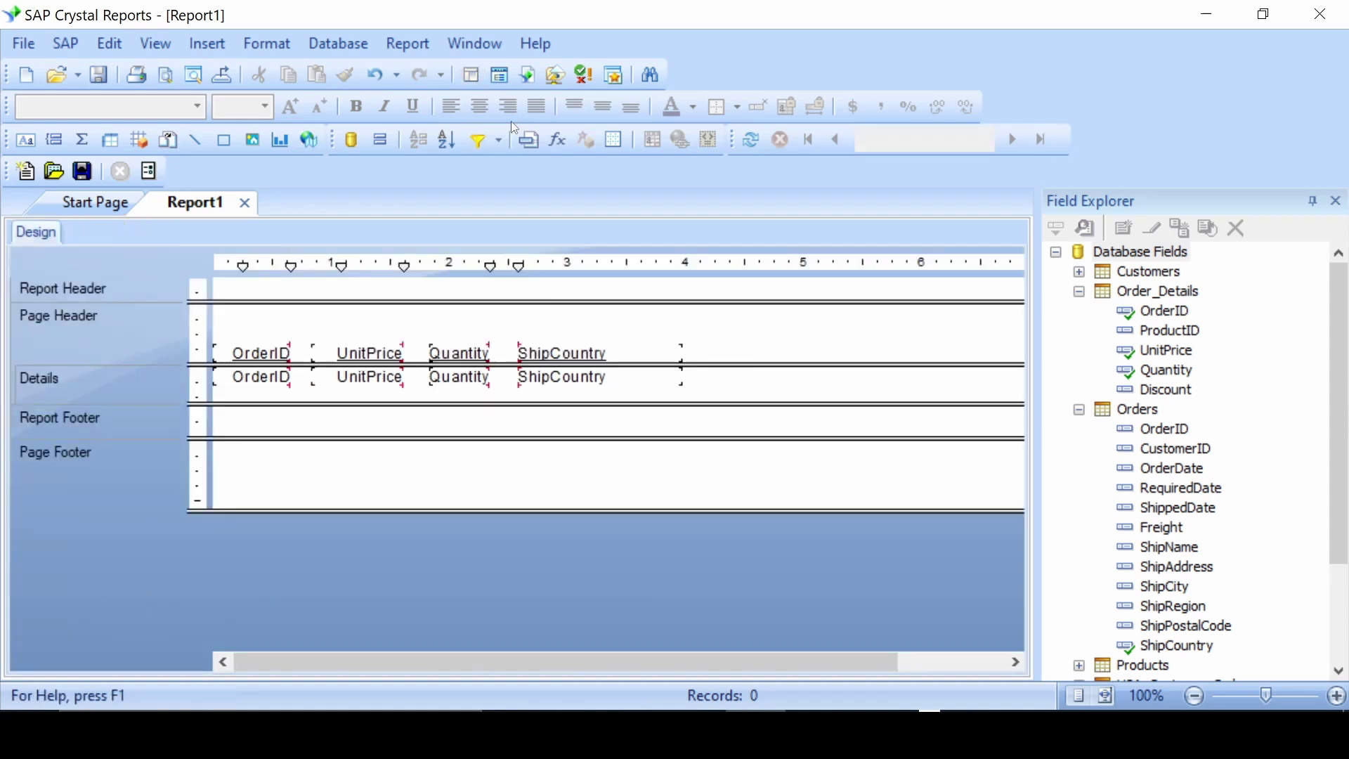
Step: Remove the extra letters from the country name in the selection formula and save
left_click(475, 138)
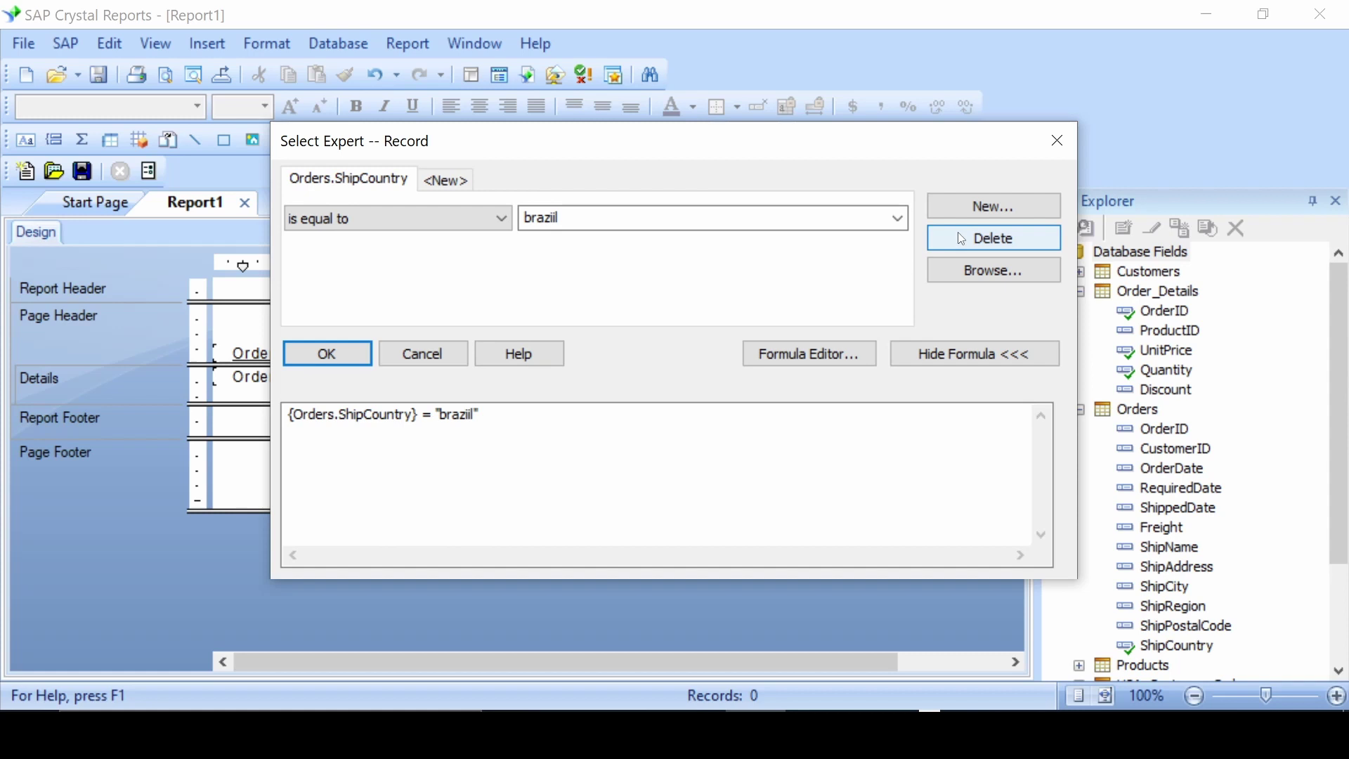
left_click(794, 360)
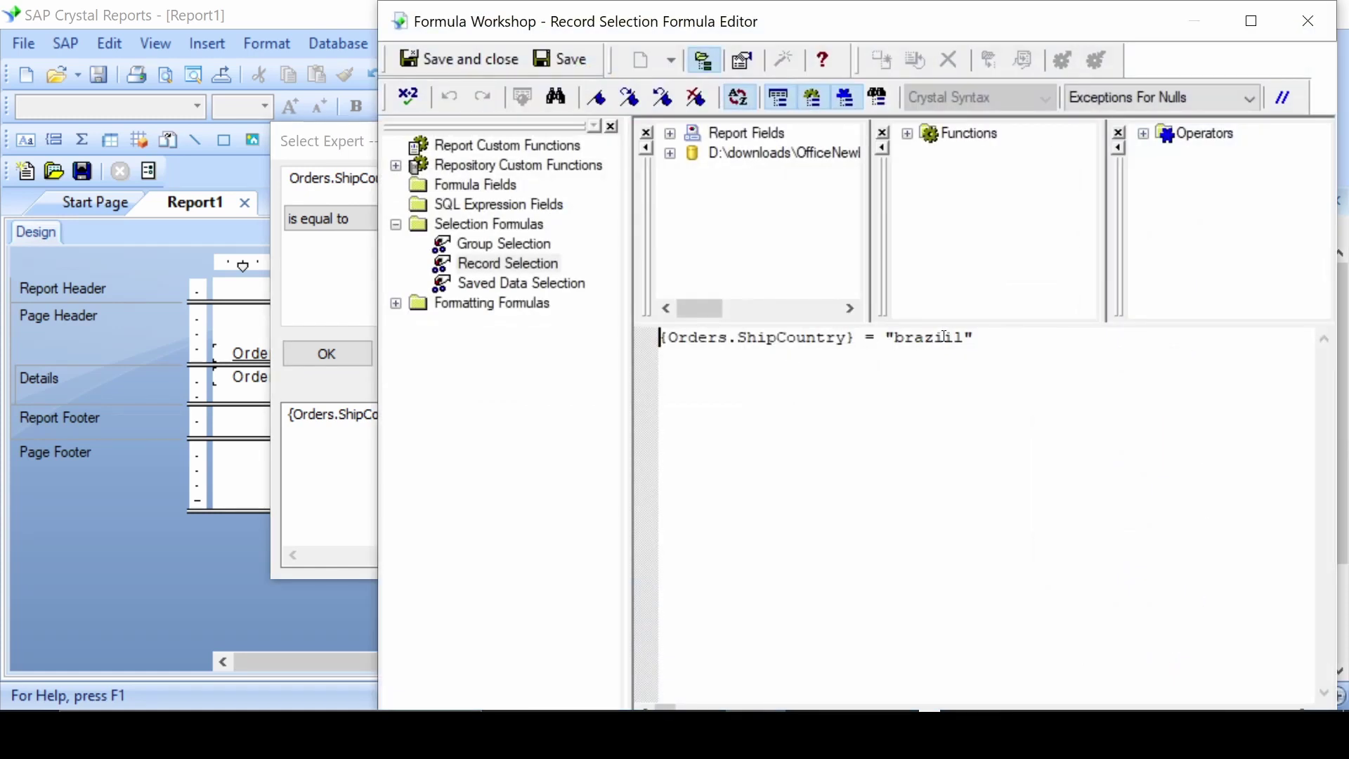
left_click(944, 338)
key("BackSpace")
key("BackSpace")
left_click(466, 63)
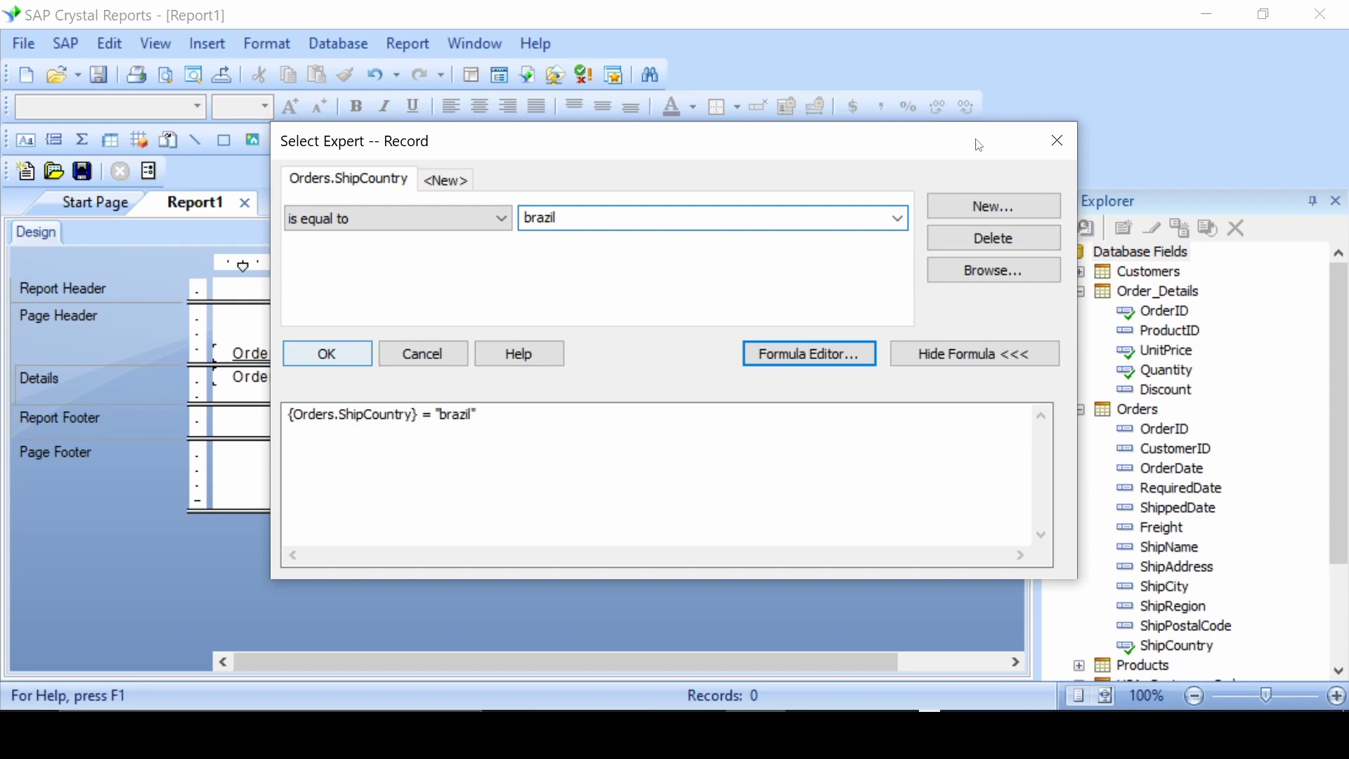
left_click(1056, 140)
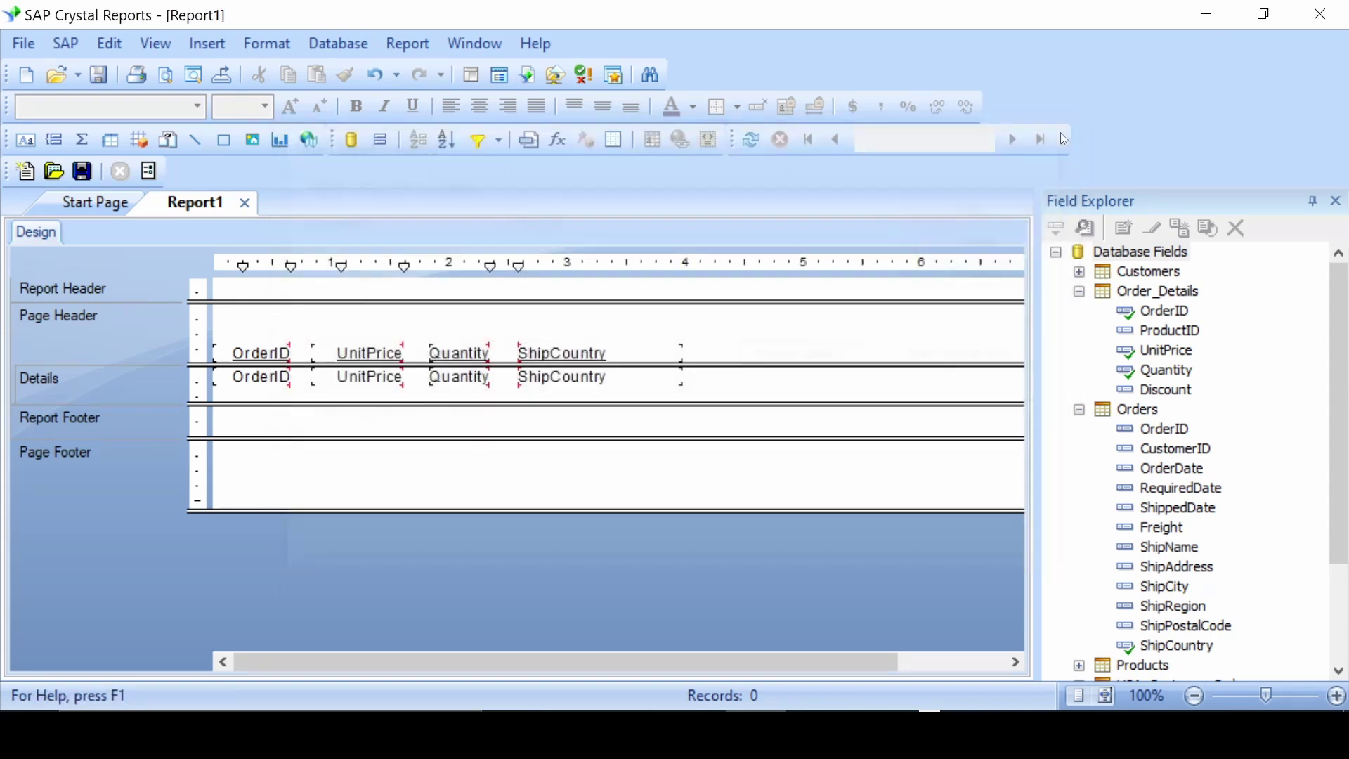
Step: Delete the remaining stray letter so the filter reads "brazil", then accept
left_click(477, 139)
left_click(458, 418)
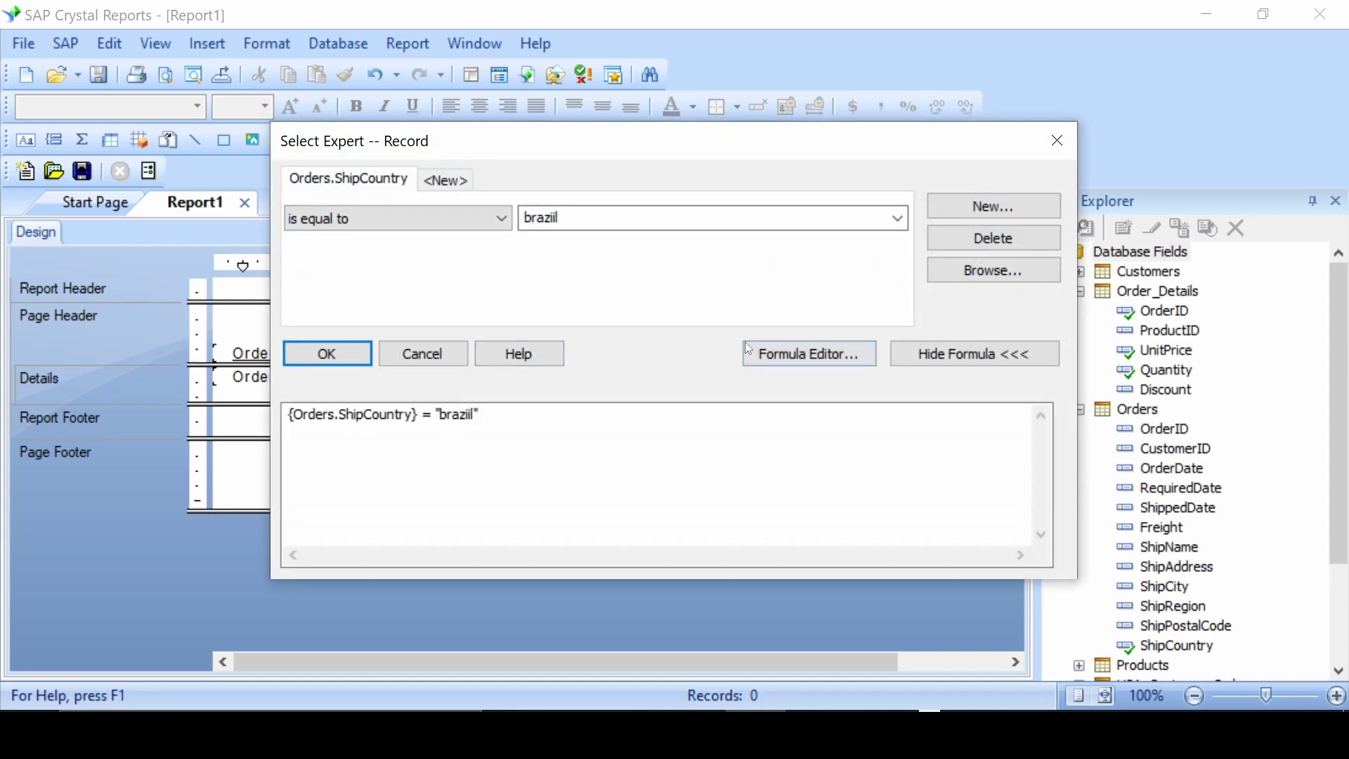
left_click(808, 354)
left_click(950, 341)
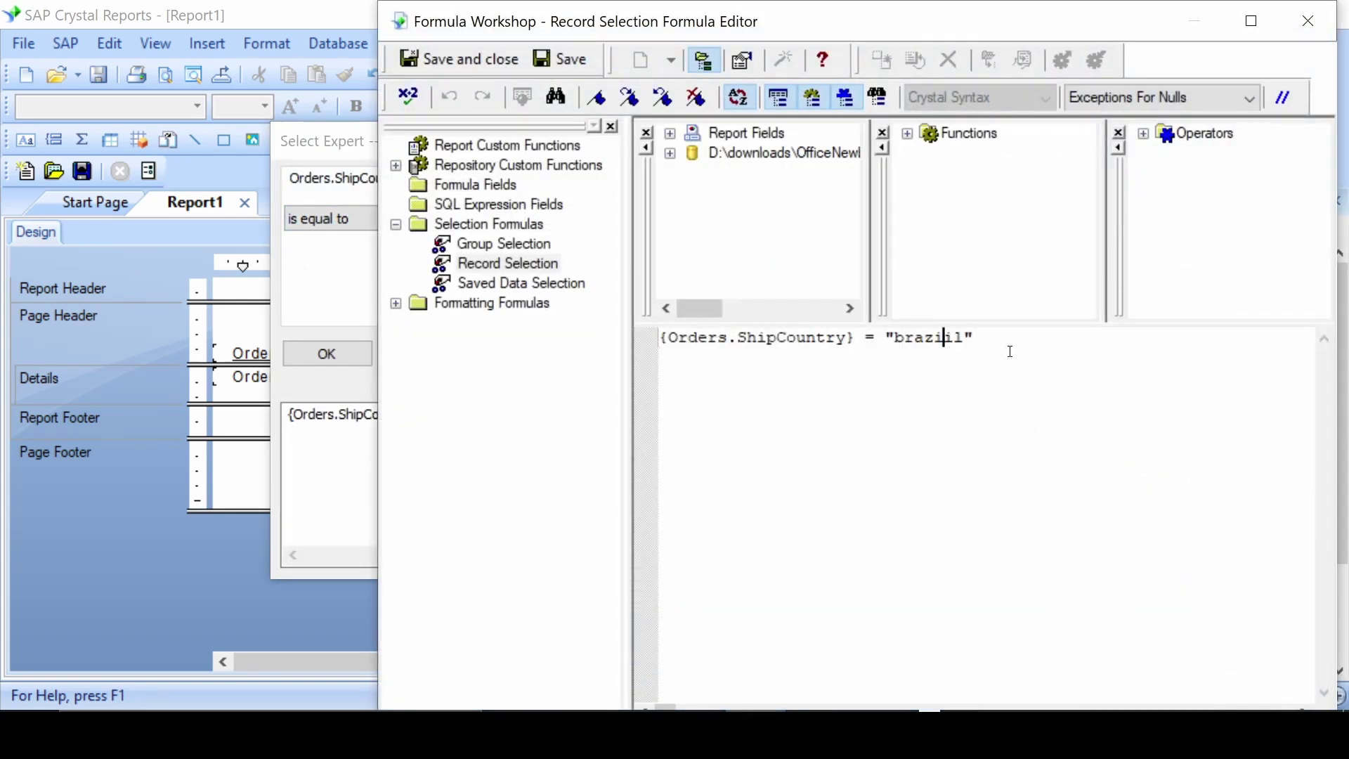
key("BackSpace")
left_click(436, 60)
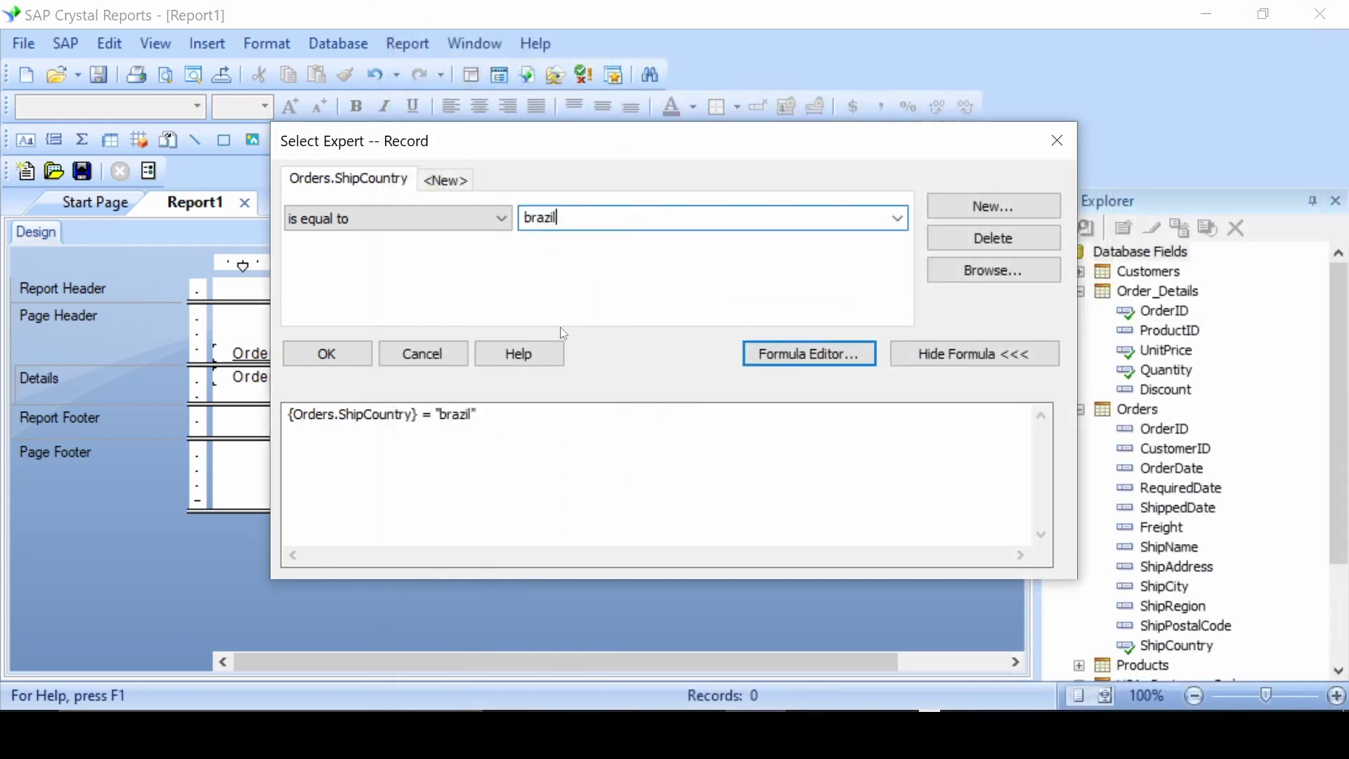
left_click(327, 353)
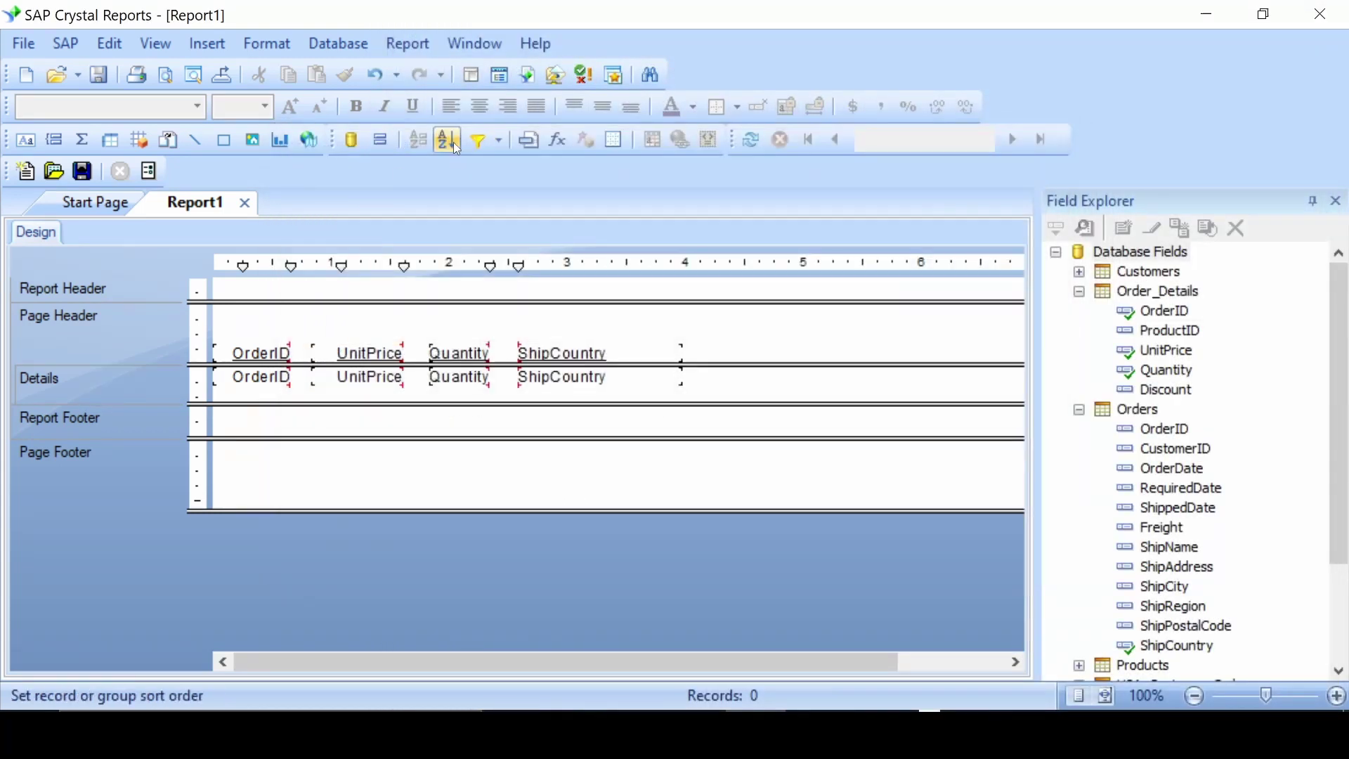
Step: Recheck the selection conditions and preview the 203 Brazil records
left_click(471, 140)
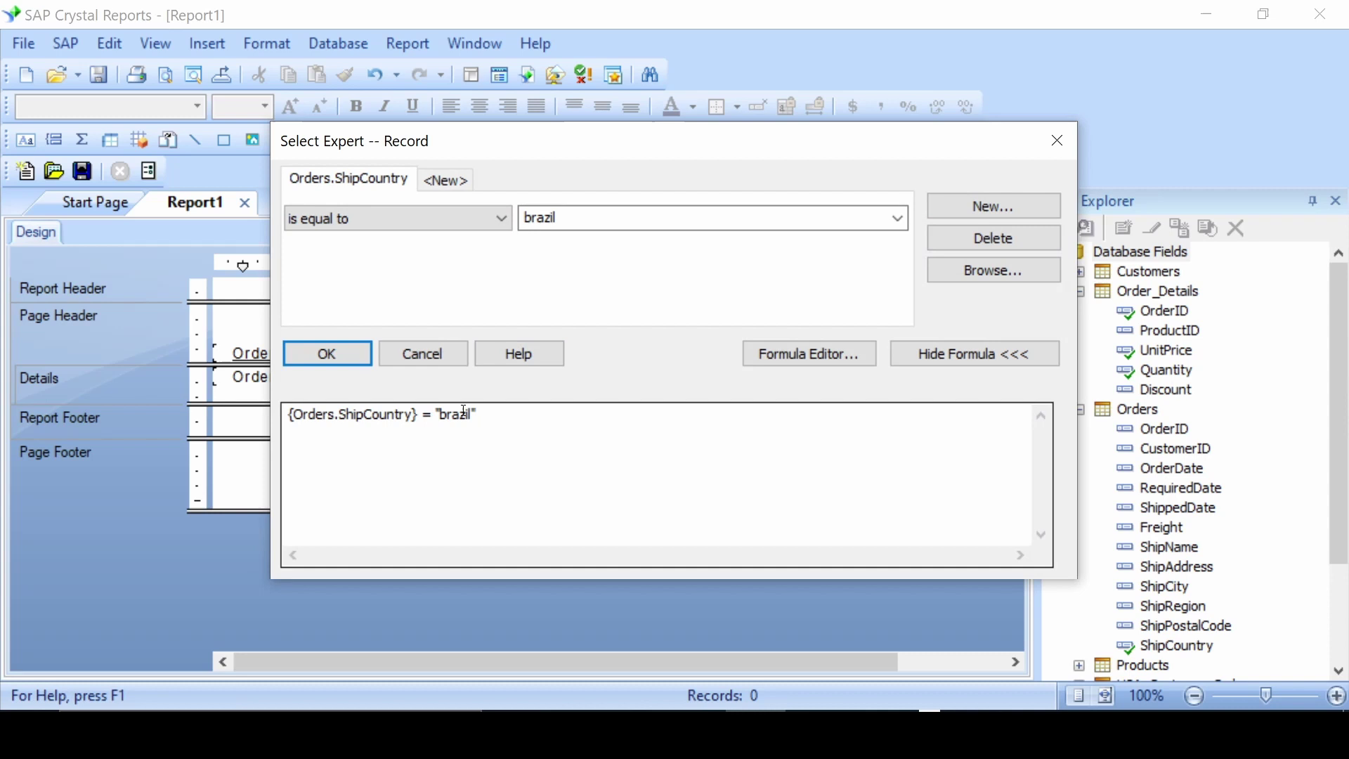
left_click(1056, 140)
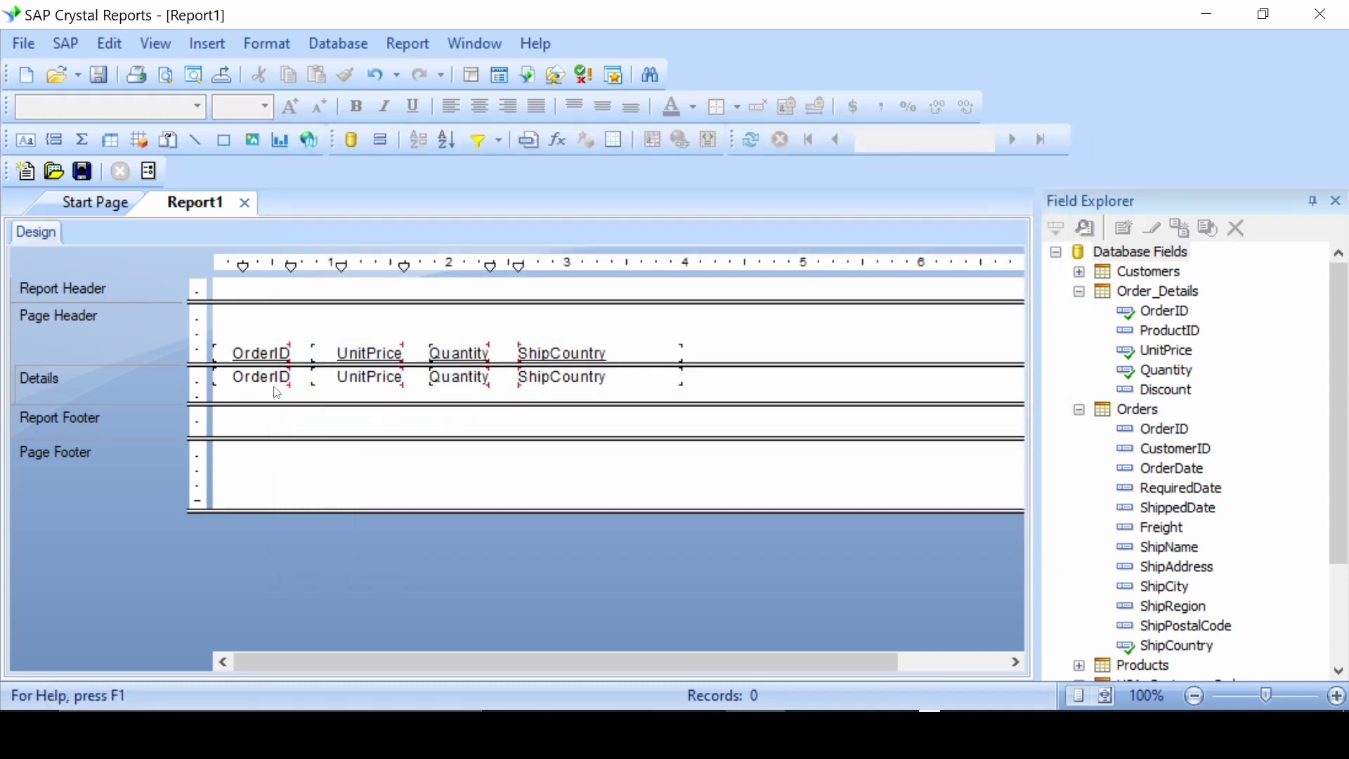
left_click(155, 43)
left_click(180, 95)
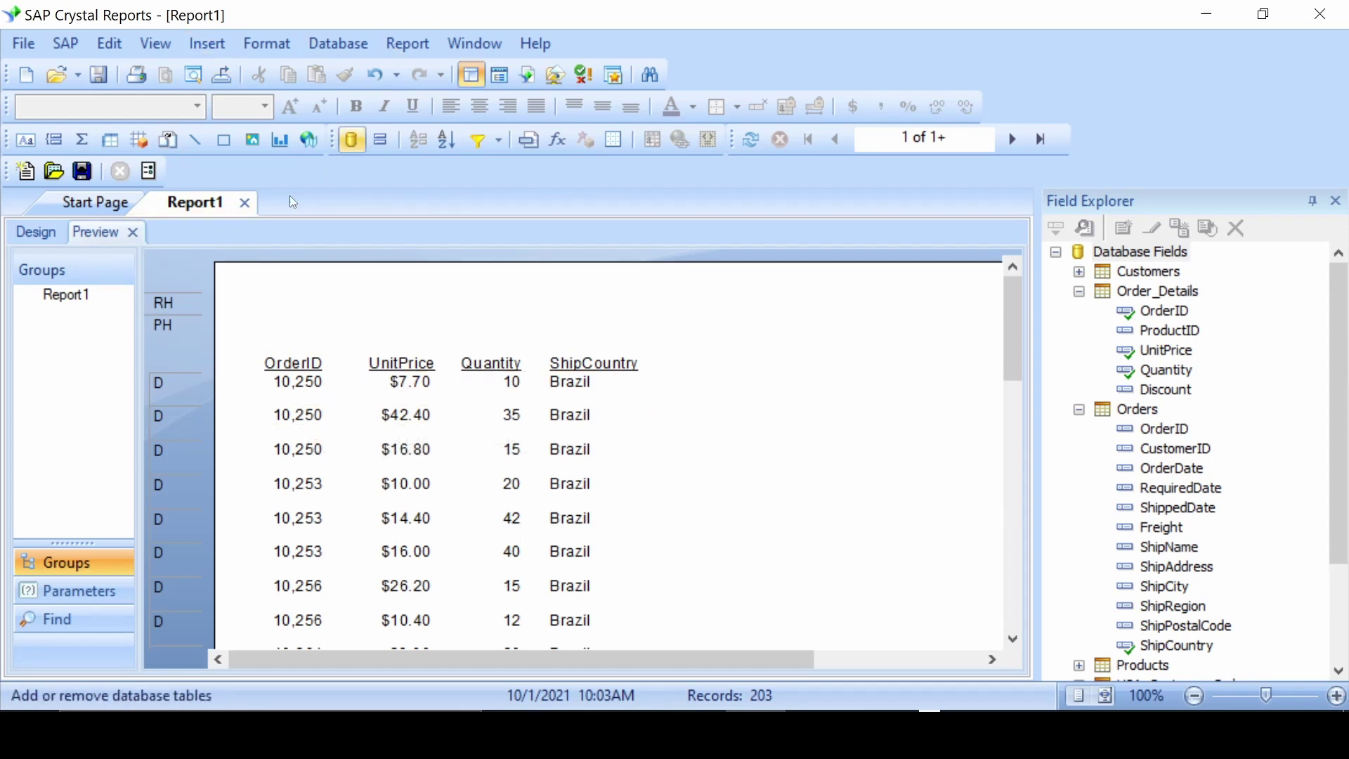
Step: Leave the preview and review the ShipCountry = "brazil" formula without changing it
left_click(135, 231)
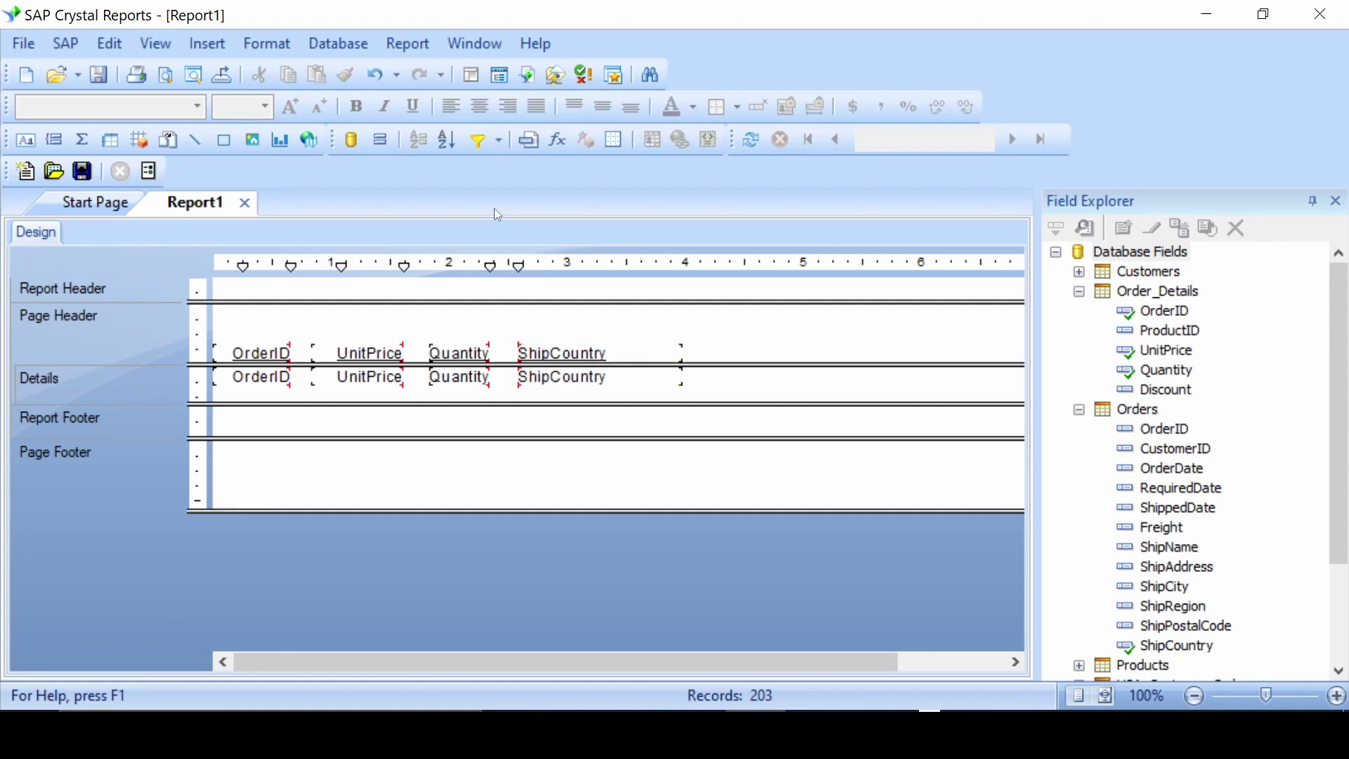
left_click(473, 140)
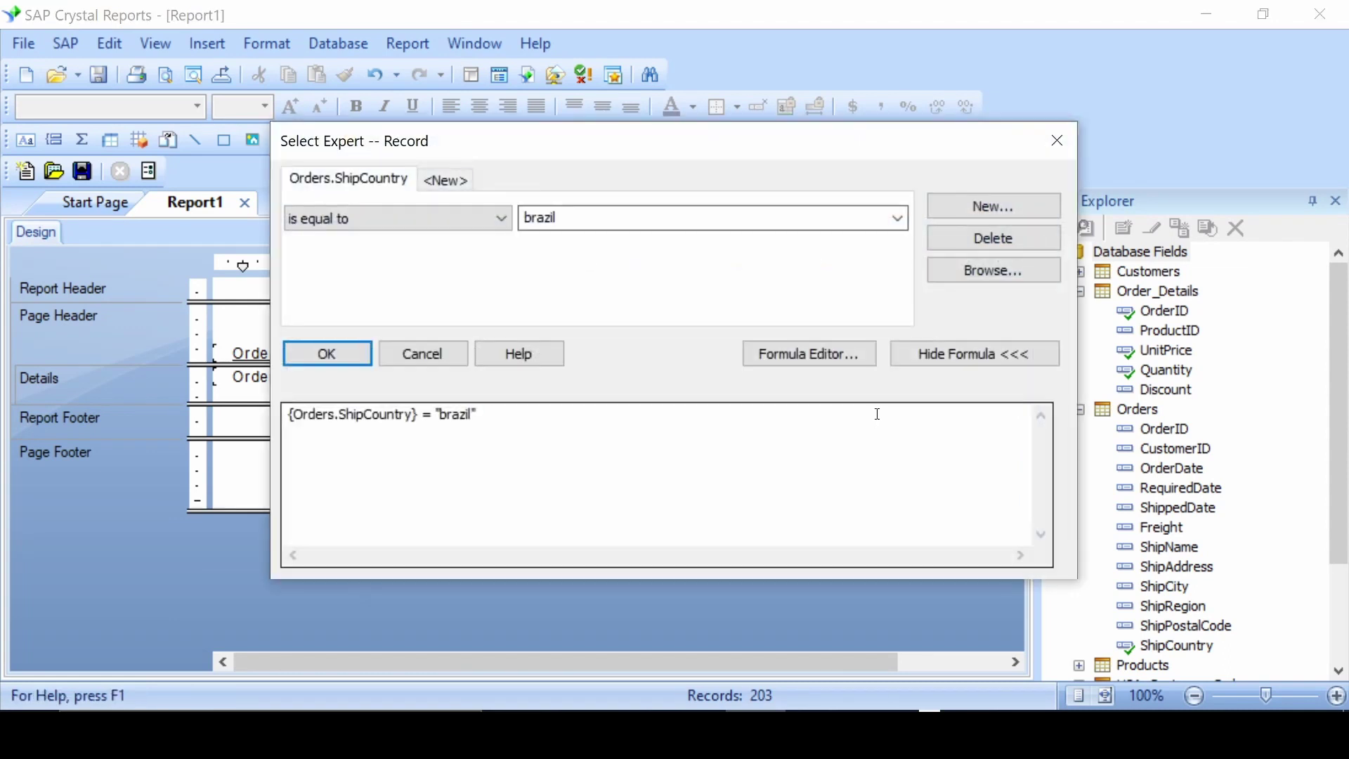
left_click(843, 360)
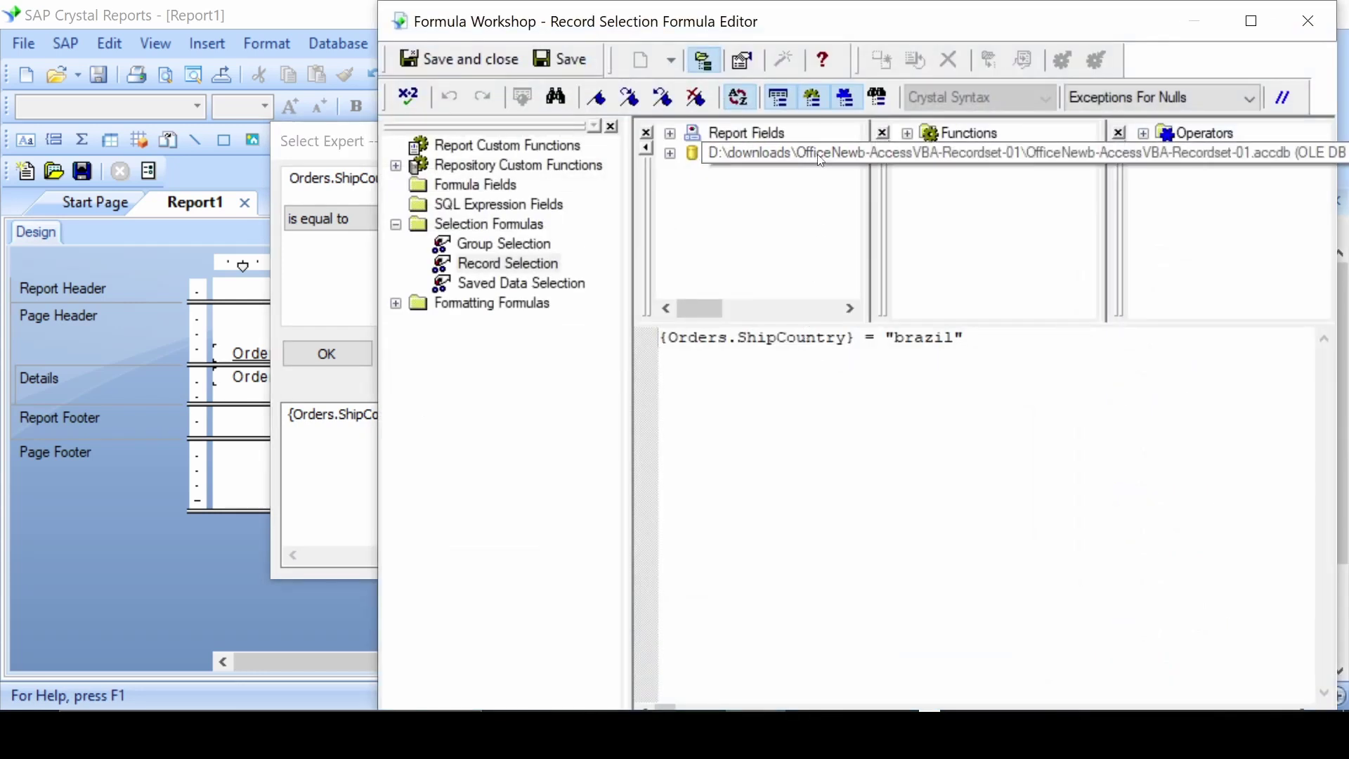
left_click(1308, 22)
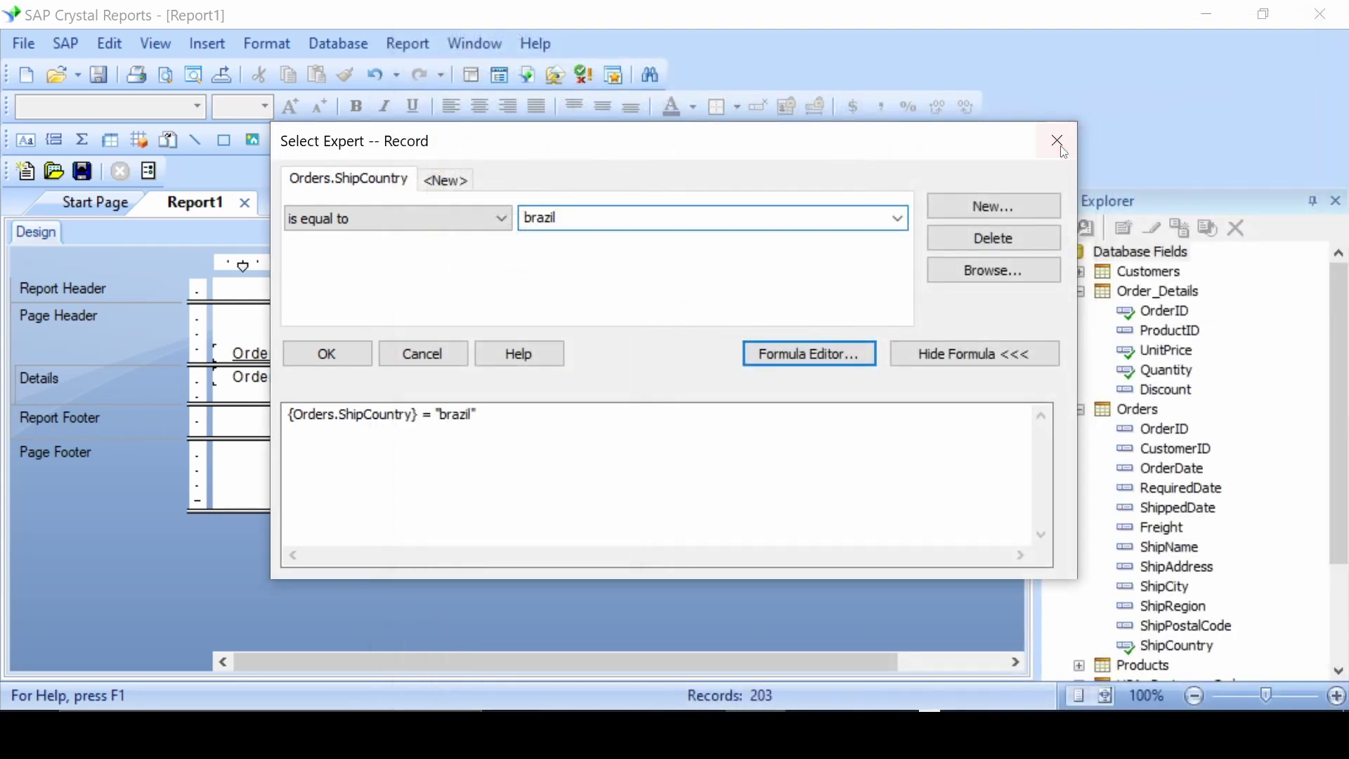
left_click(1058, 140)
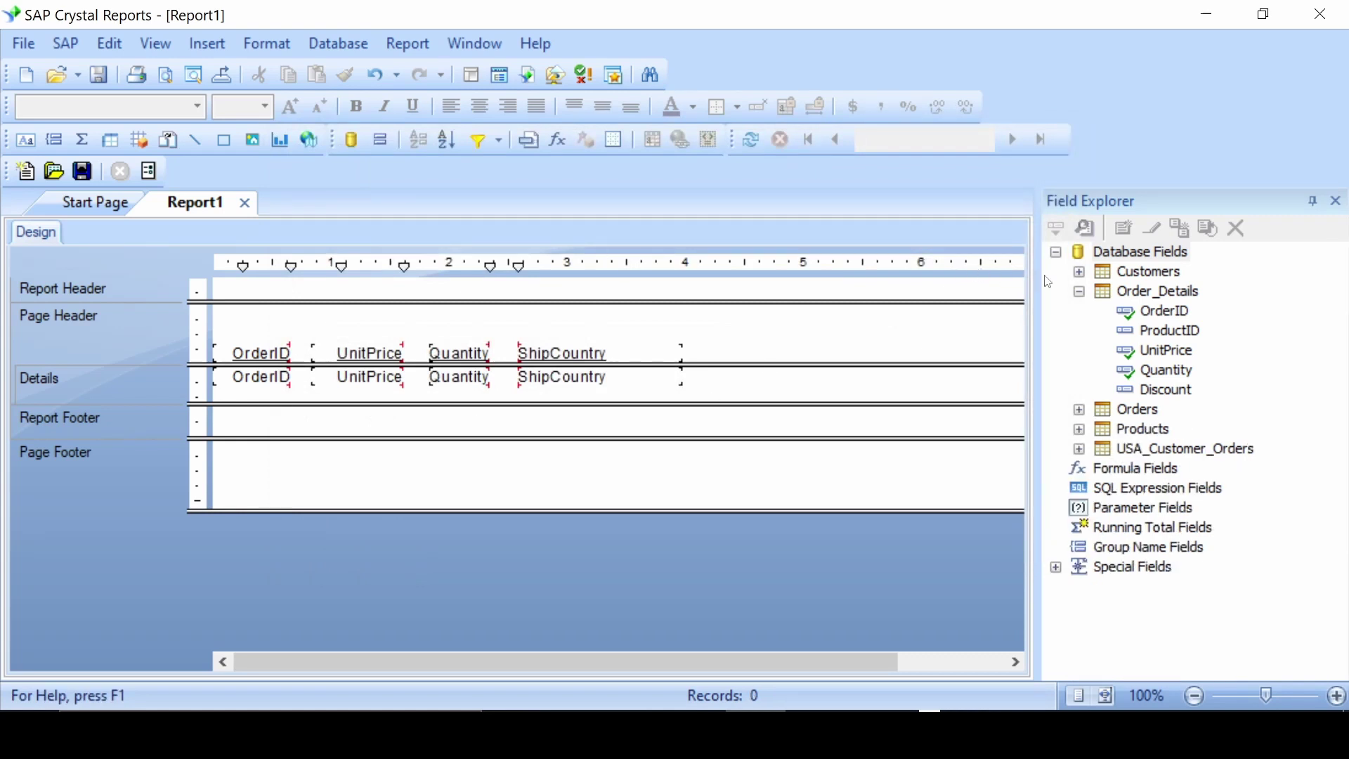
Step: Add Orders.OrderDate as a fifth Details column after ShipCountry, then start the print preview
left_click(1078, 409)
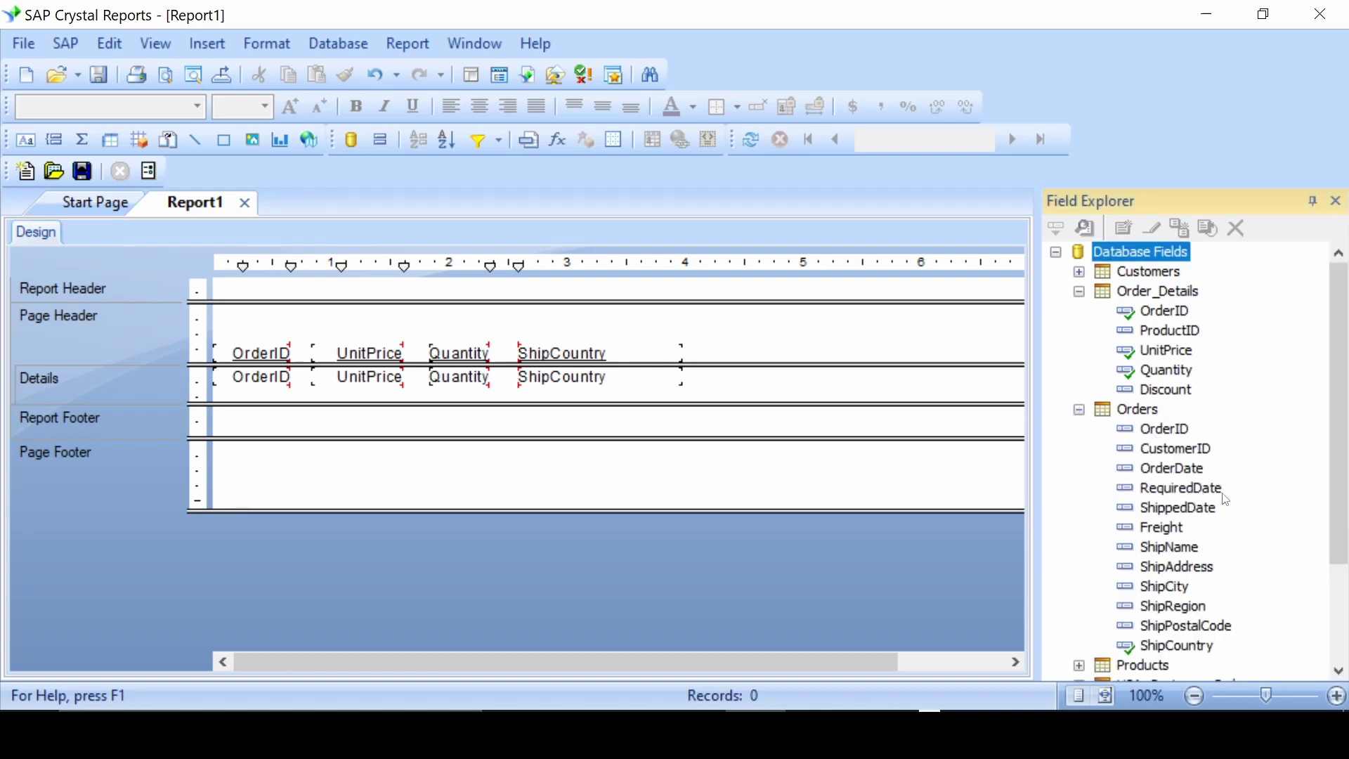
left_click_drag(1194, 478, 701, 375)
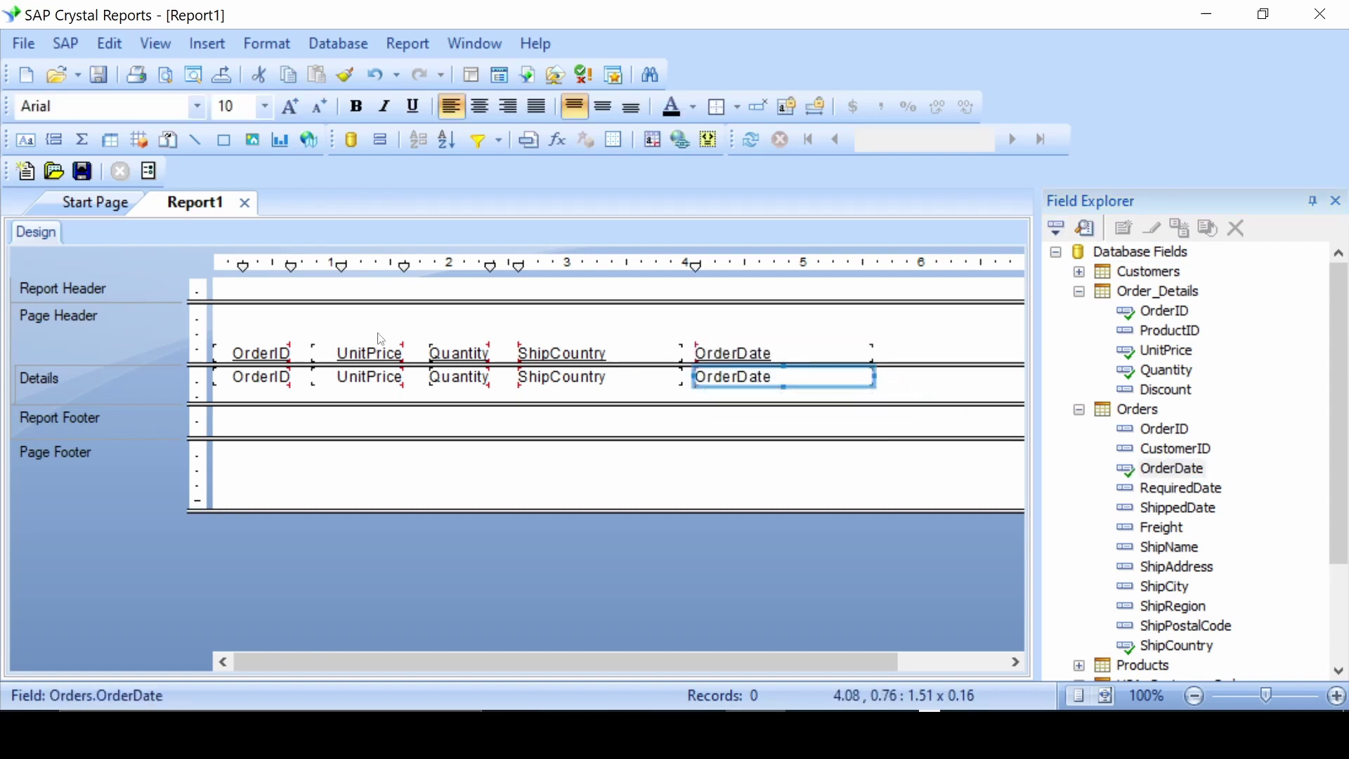
left_click(221, 47)
Step: Preview the unfiltered report and jump to its last page, page 68
mouse_move(154, 43)
left_click(165, 97)
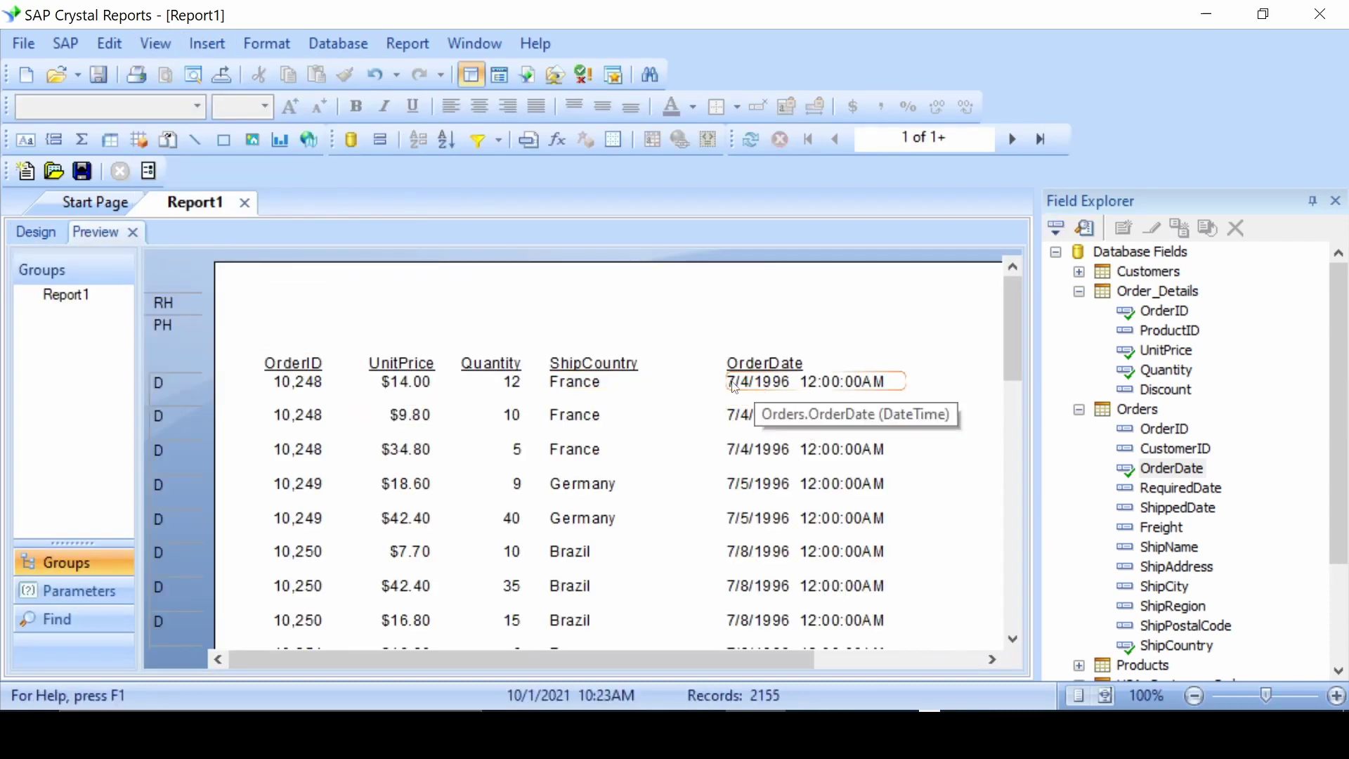
scroll(841, 392, "down", 2)
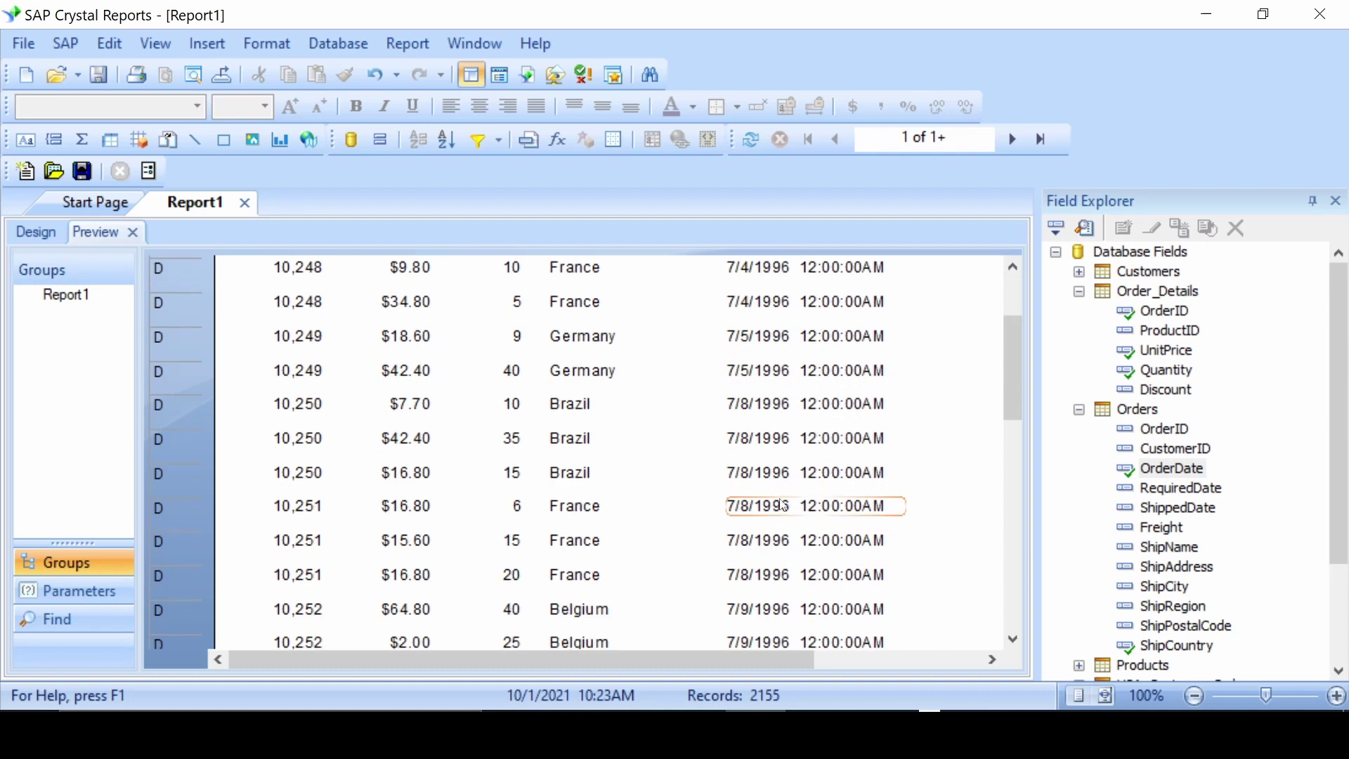
scroll(819, 520, "down", 3)
scroll(818, 520, "down", 1)
scroll(819, 520, "down", 1)
scroll(819, 520, "down", 1)
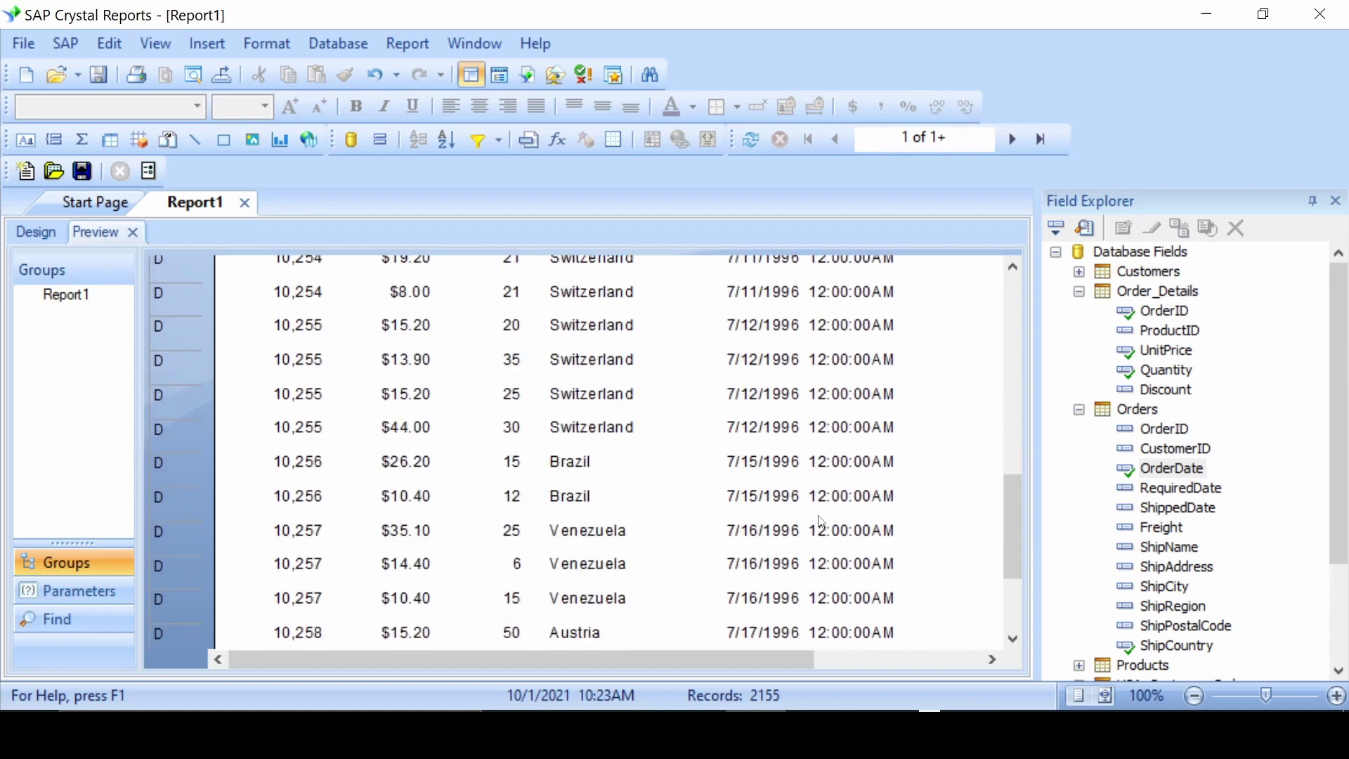
scroll(819, 520, "down", 2)
scroll(819, 521, "up", 3)
scroll(820, 521, "up", 3)
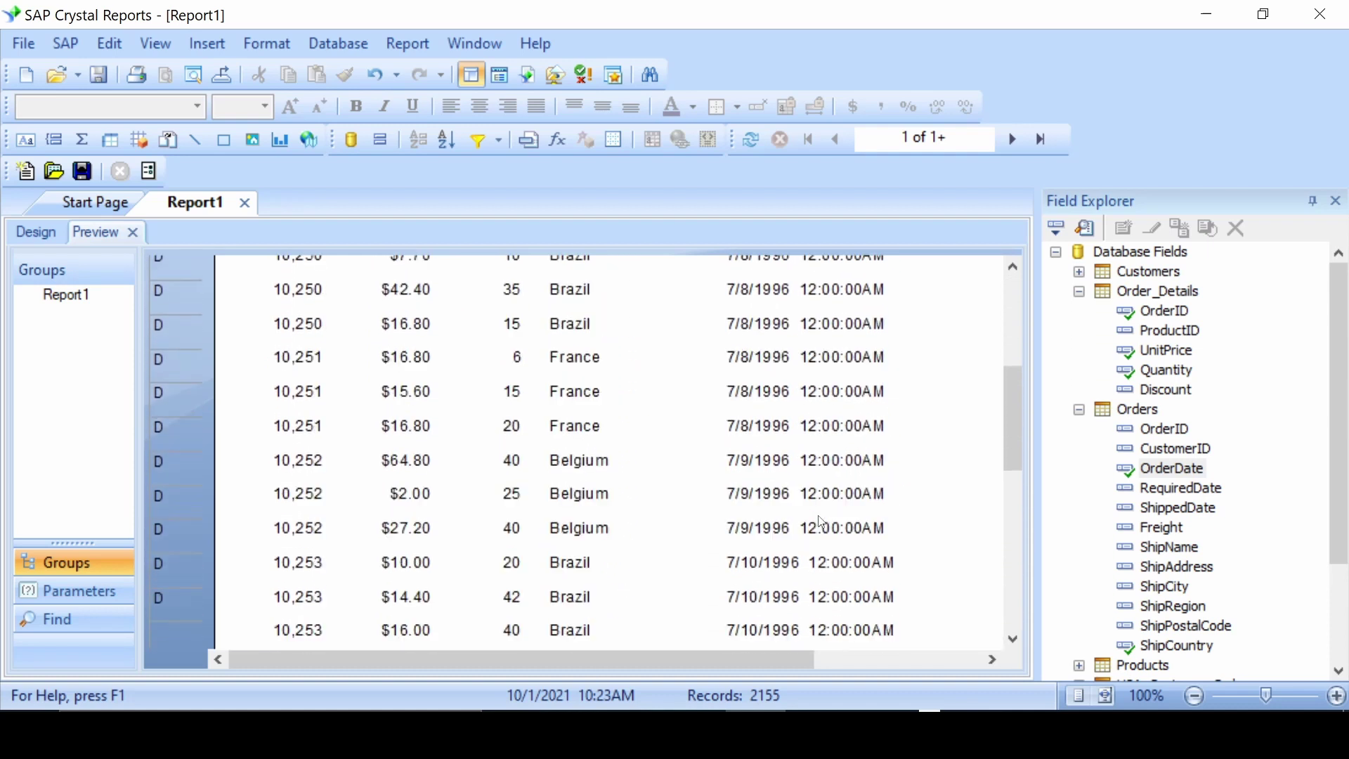
scroll(820, 520, "up", 2)
scroll(819, 520, "up", 1)
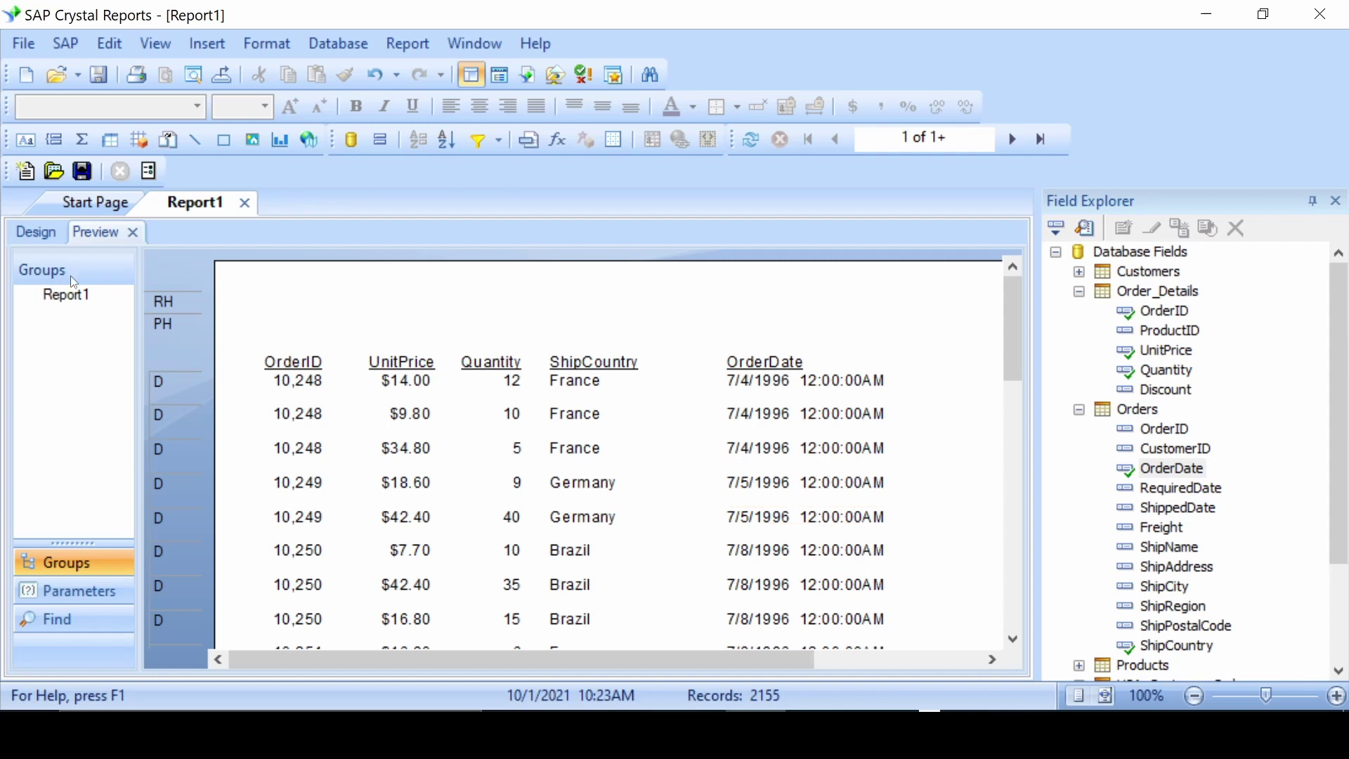
scroll(1181, 474, "down", 3)
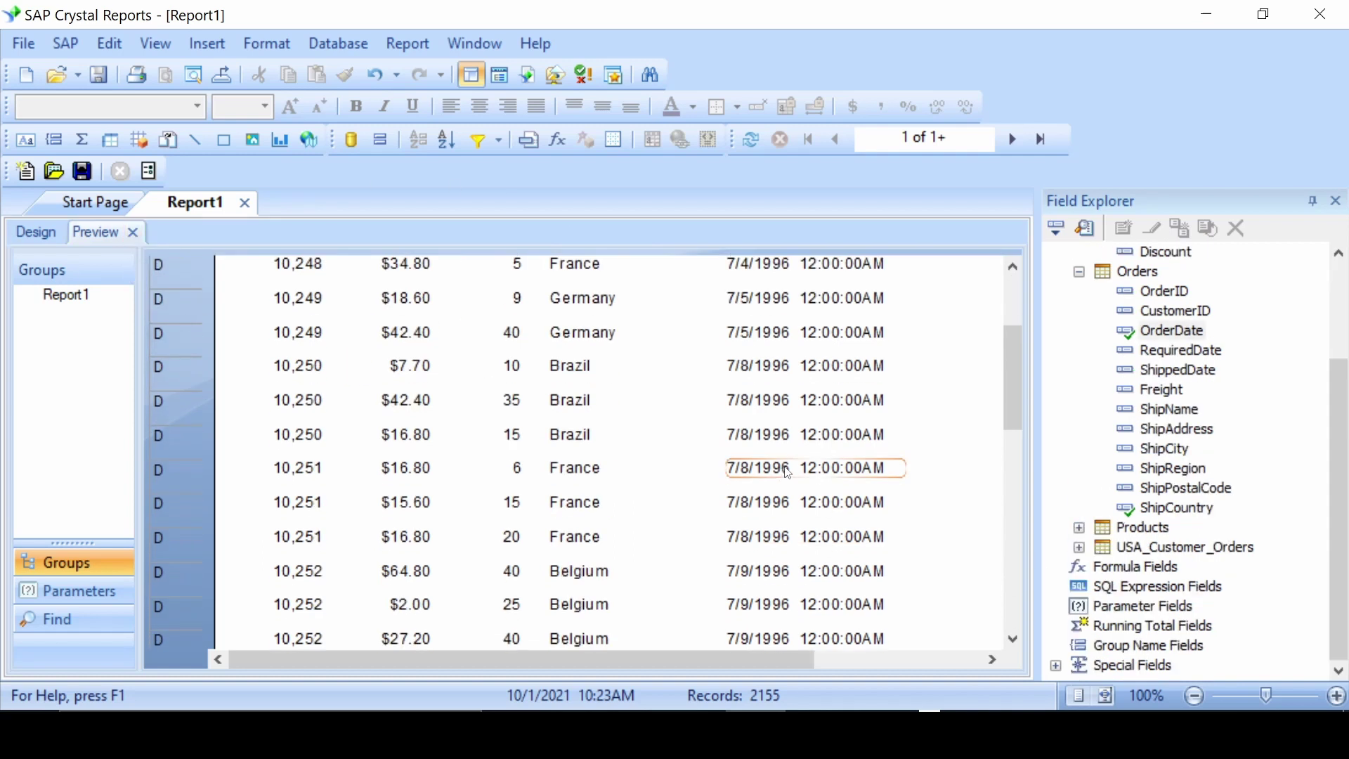
scroll(892, 467, "down", 3)
scroll(891, 466, "down", 2)
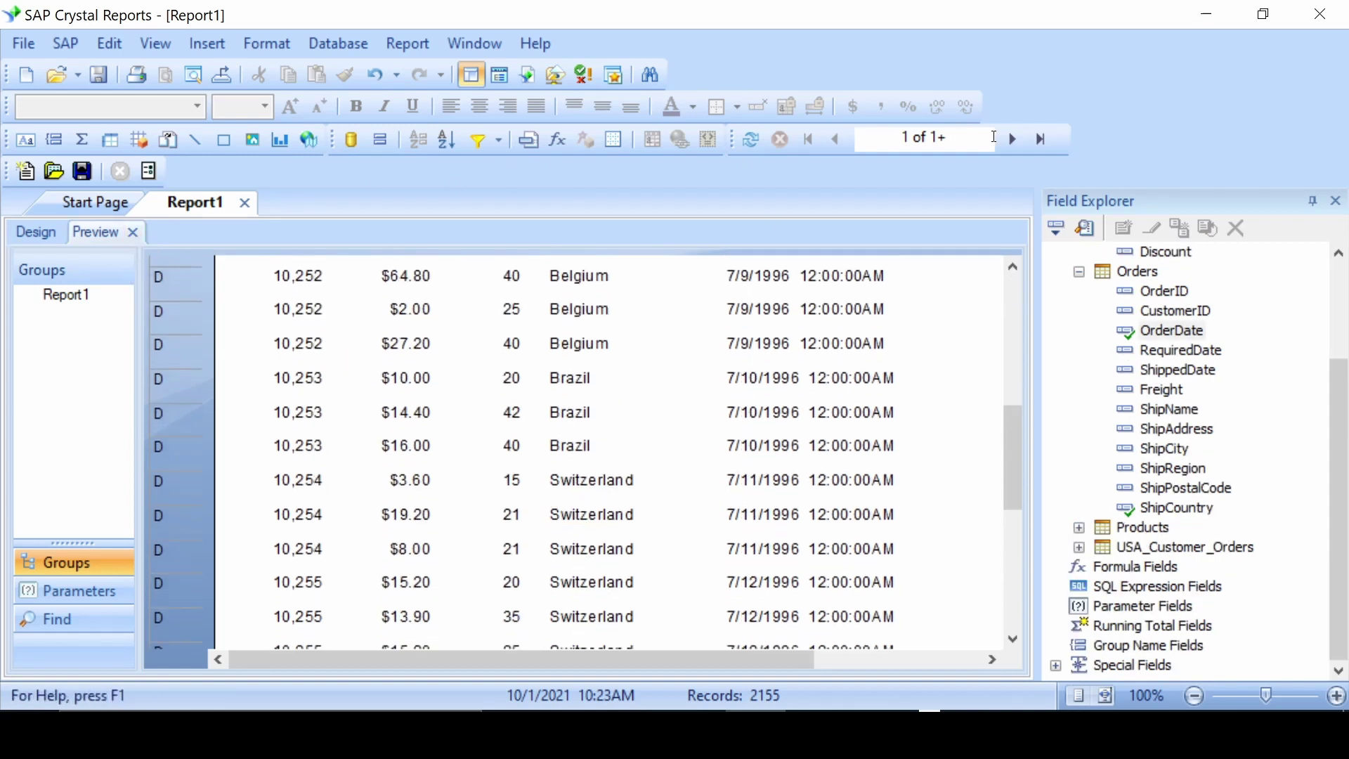
left_click(1042, 146)
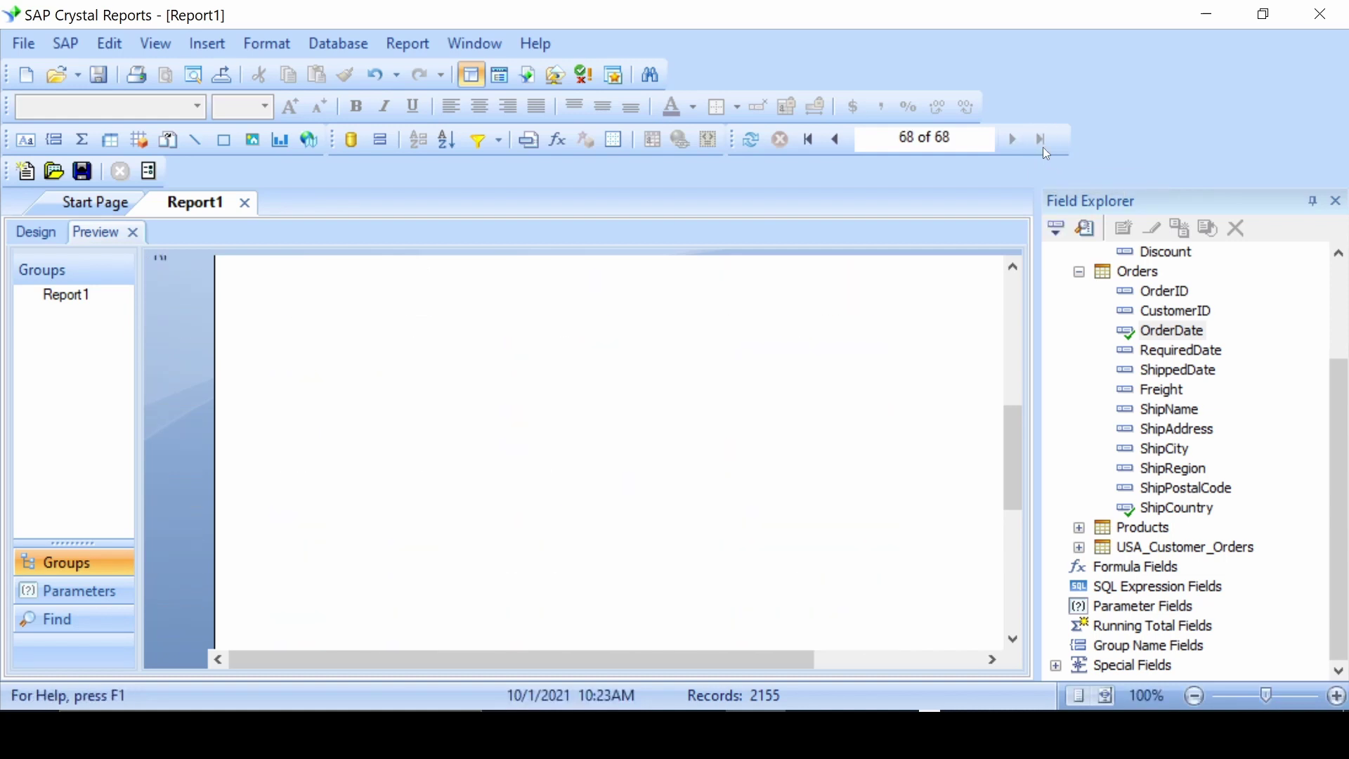
scroll(608, 503, "down", 2)
scroll(633, 506, "up", 5)
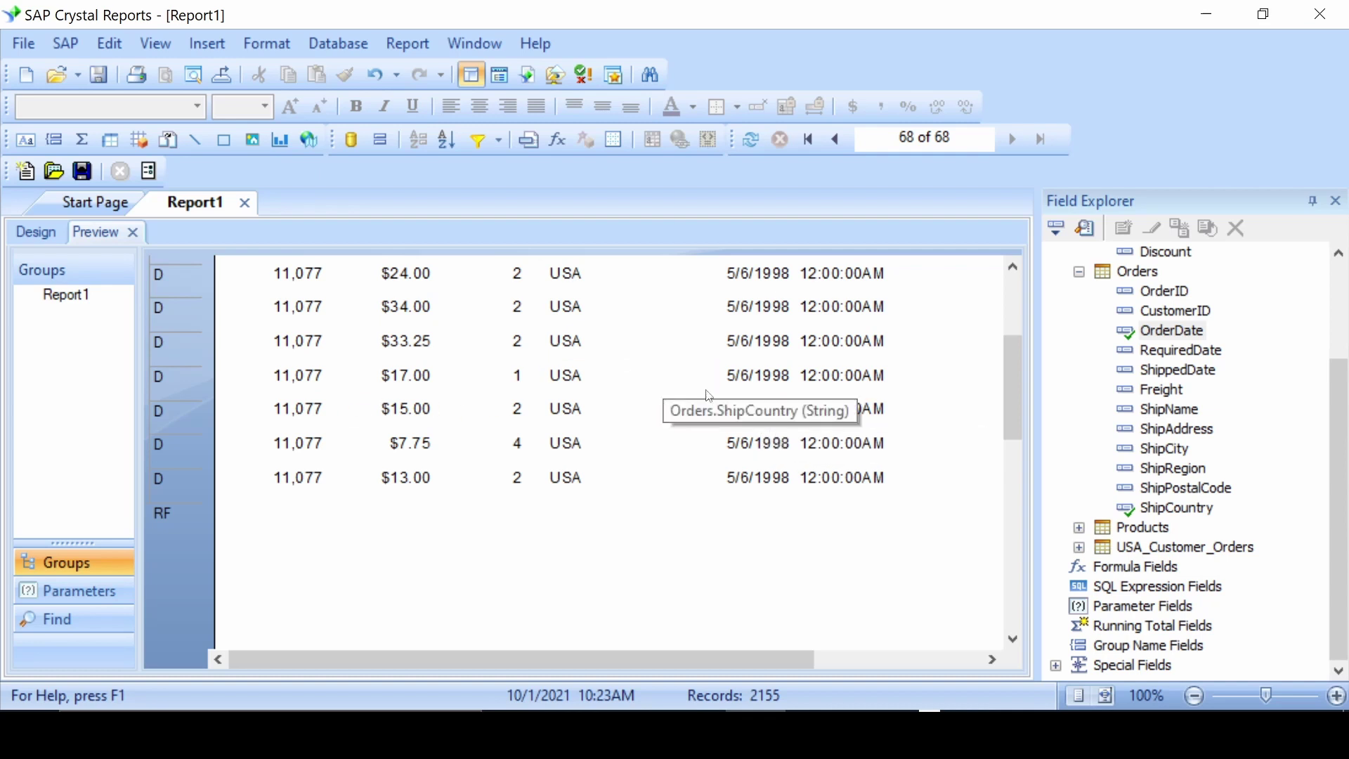
scroll(765, 380, "up", 2)
scroll(764, 381, "up", 1)
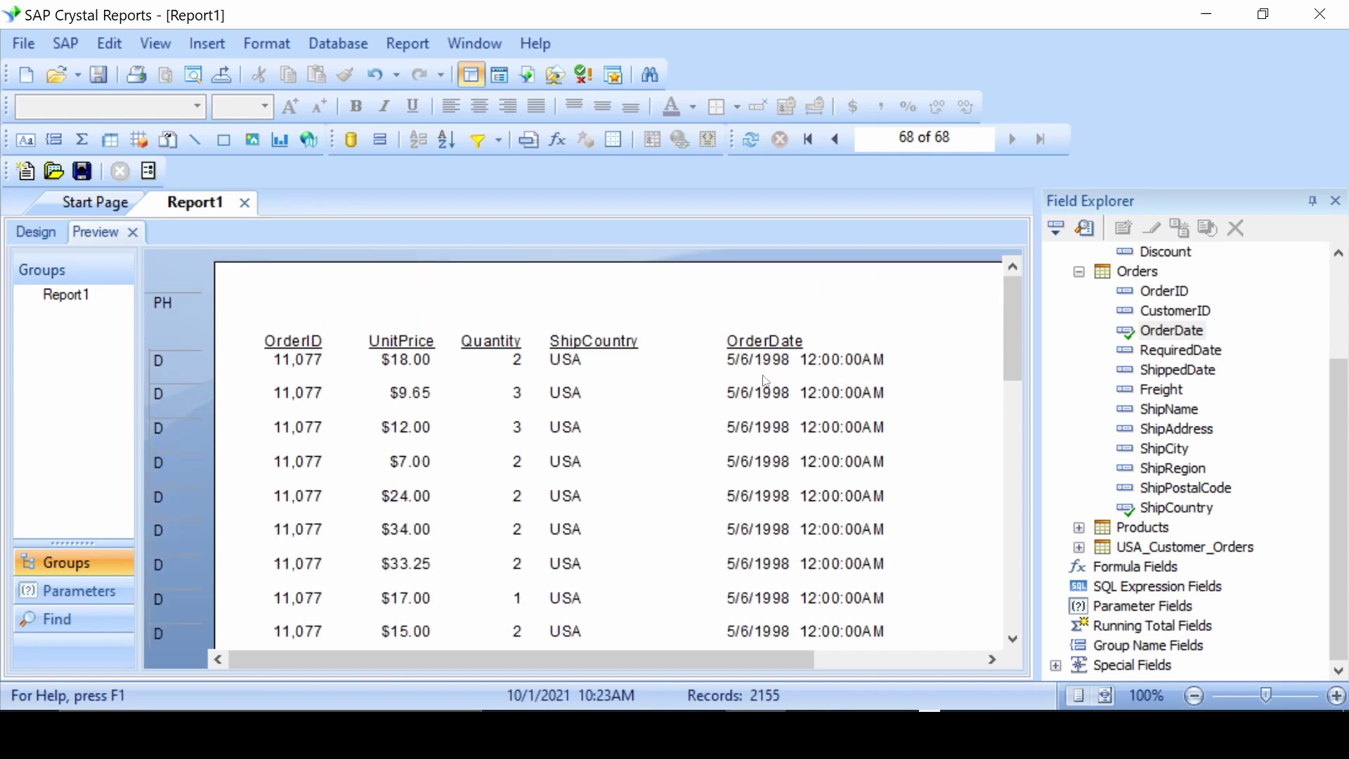
Step: Close the preview and filter Orders.OrderDate to between 5/1/1997 and 5/30/1997
left_click(134, 232)
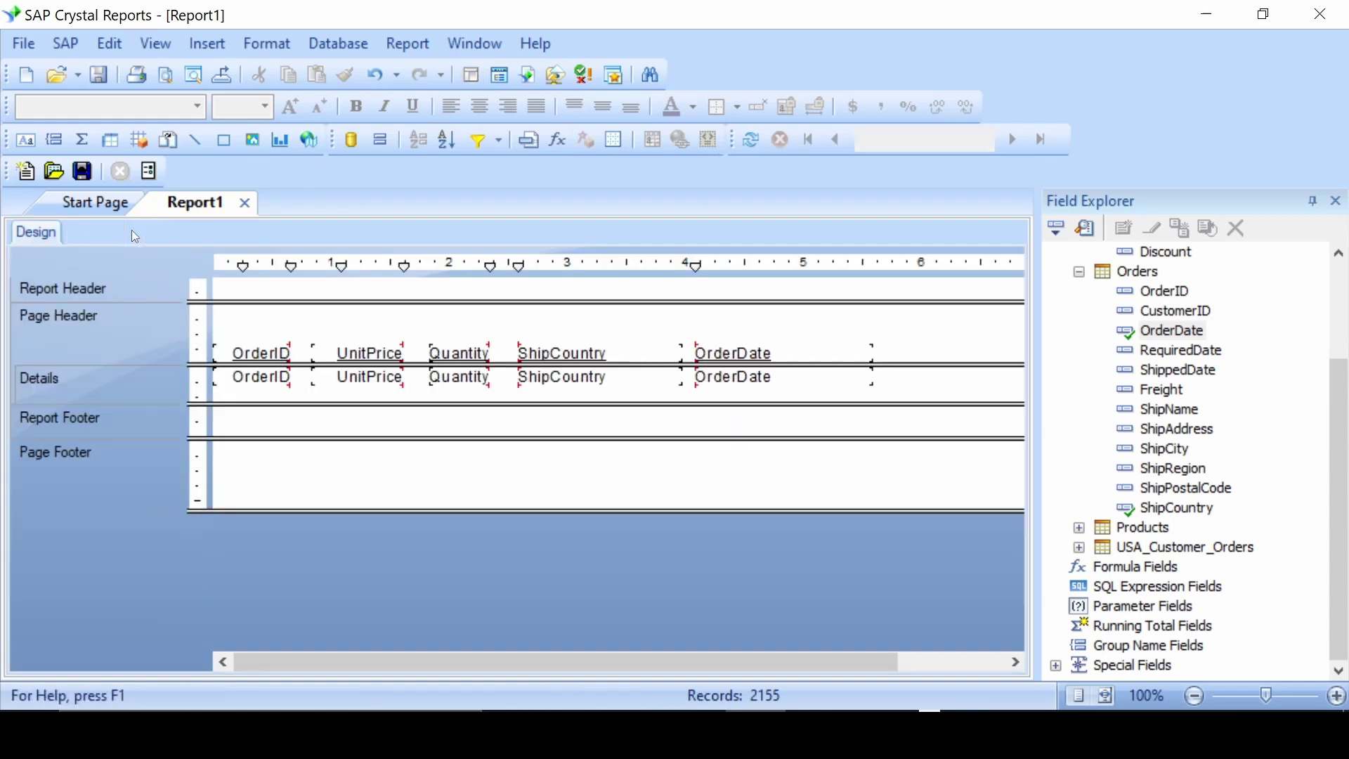
left_click(480, 141)
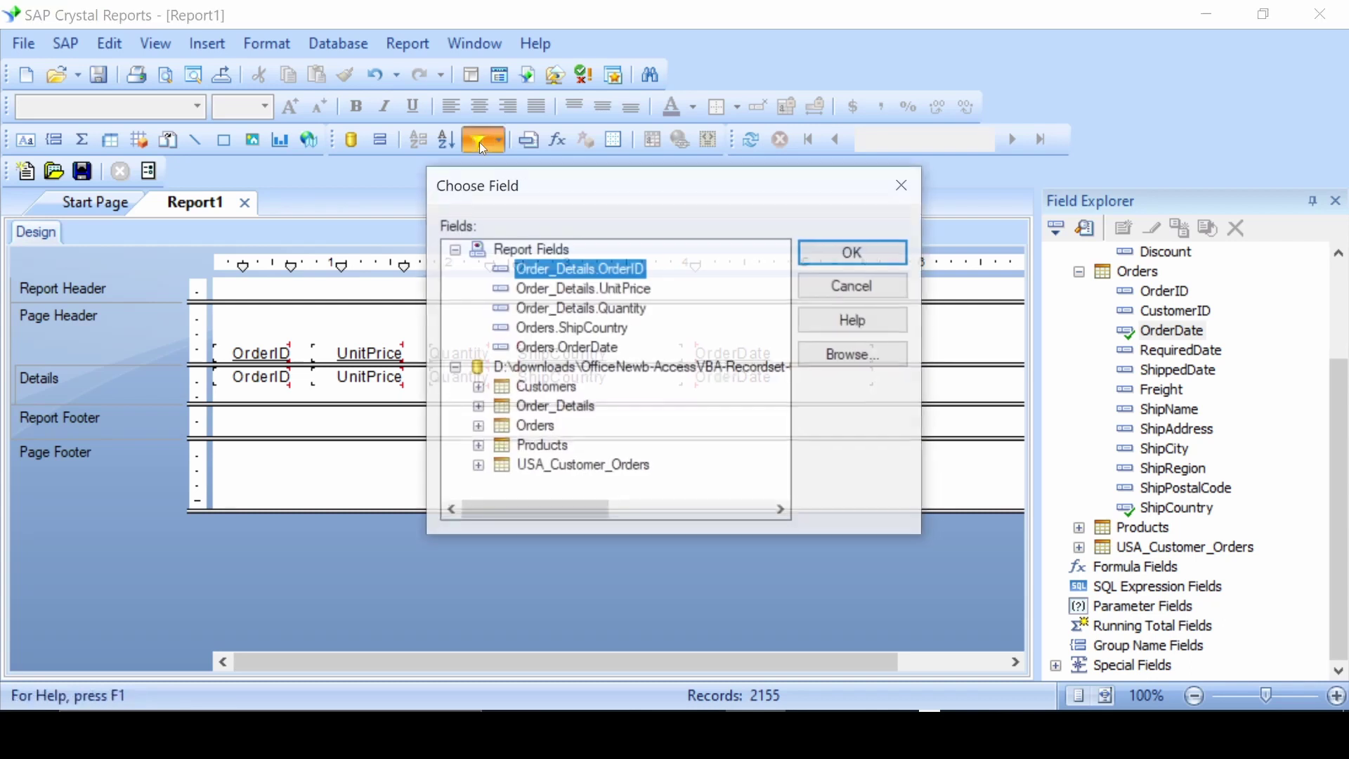
left_click(575, 348)
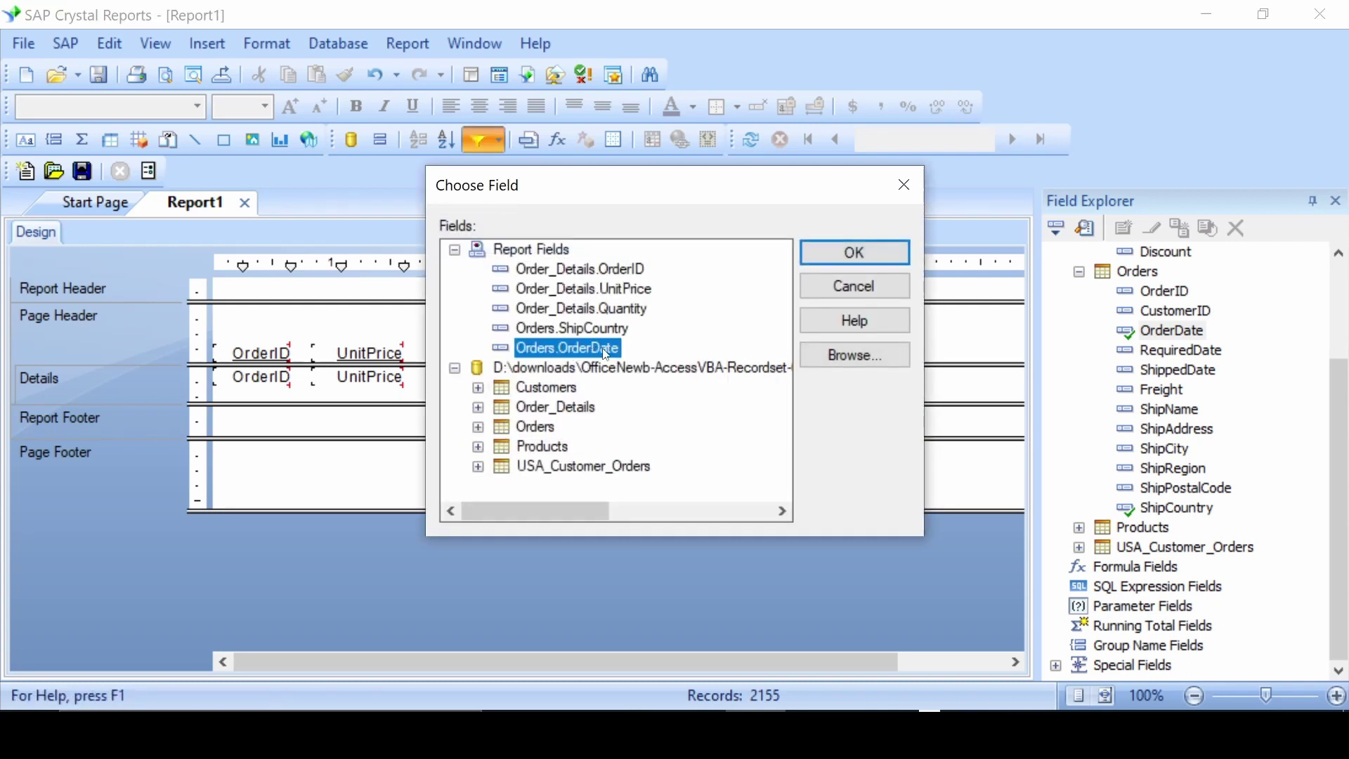
left_click(853, 252)
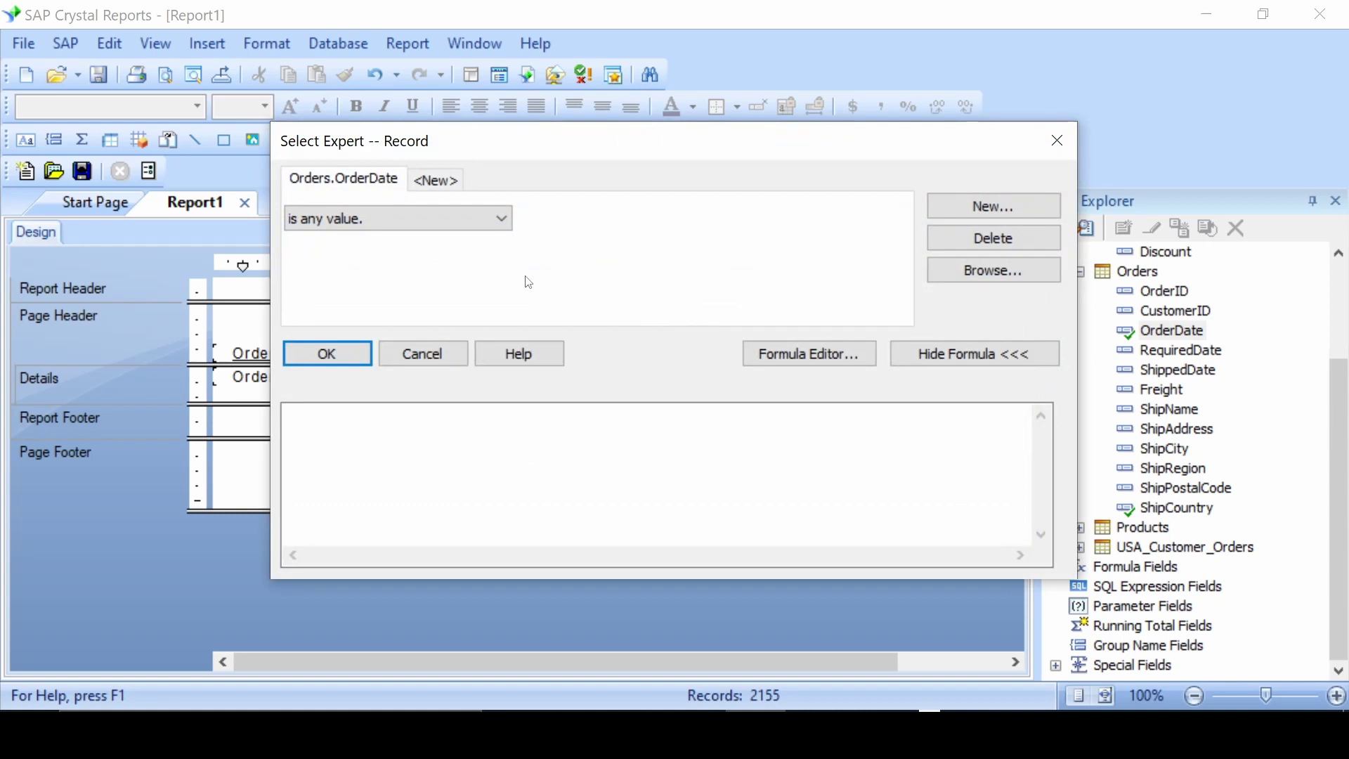
left_click(499, 218)
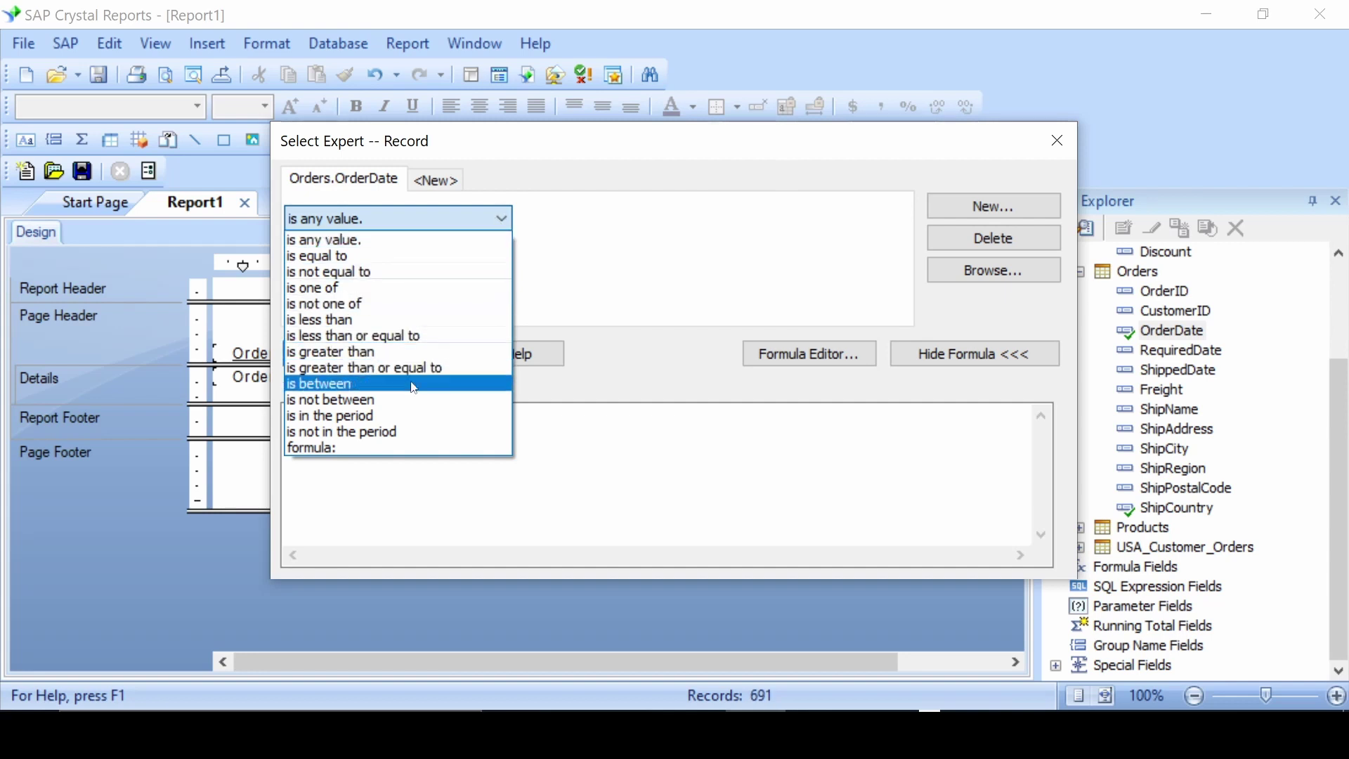
left_click(389, 383)
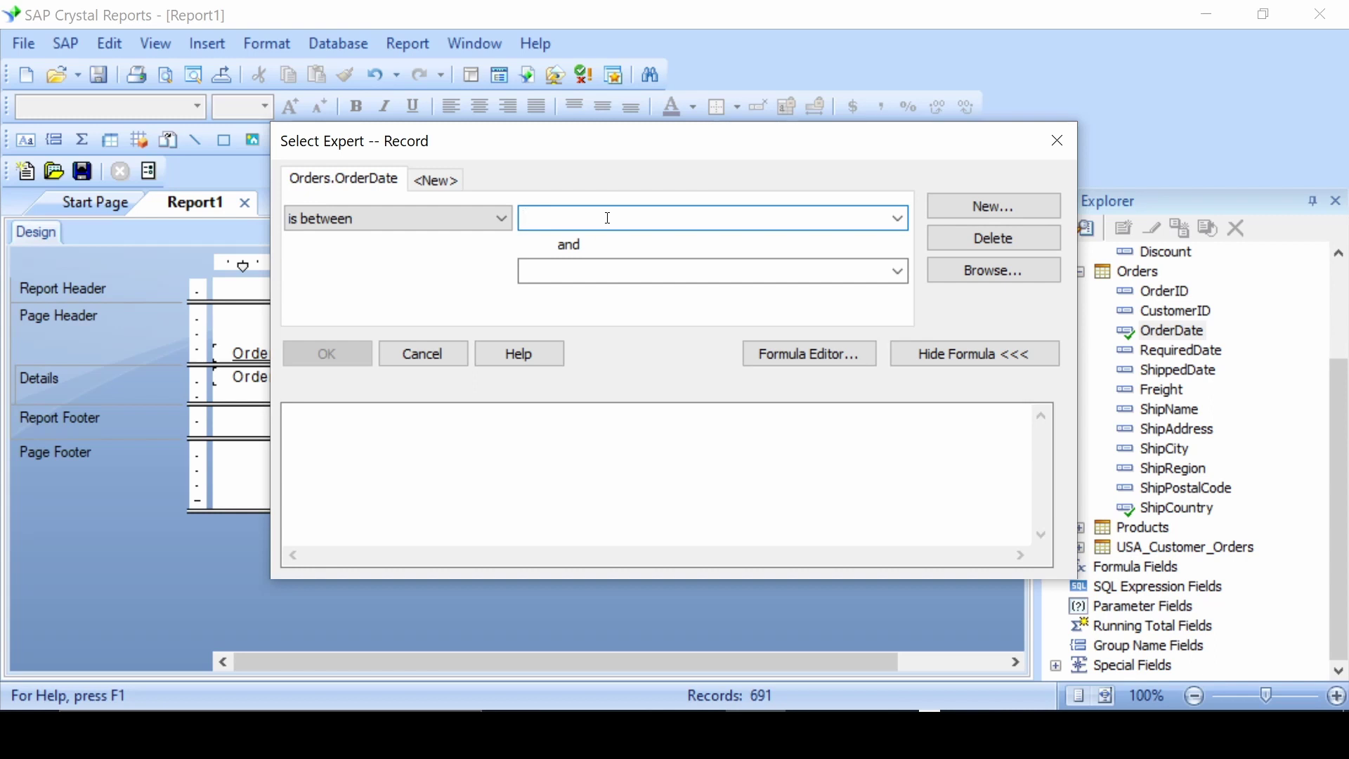
type("5")
type("/1/1")
type("997")
key("Tab")
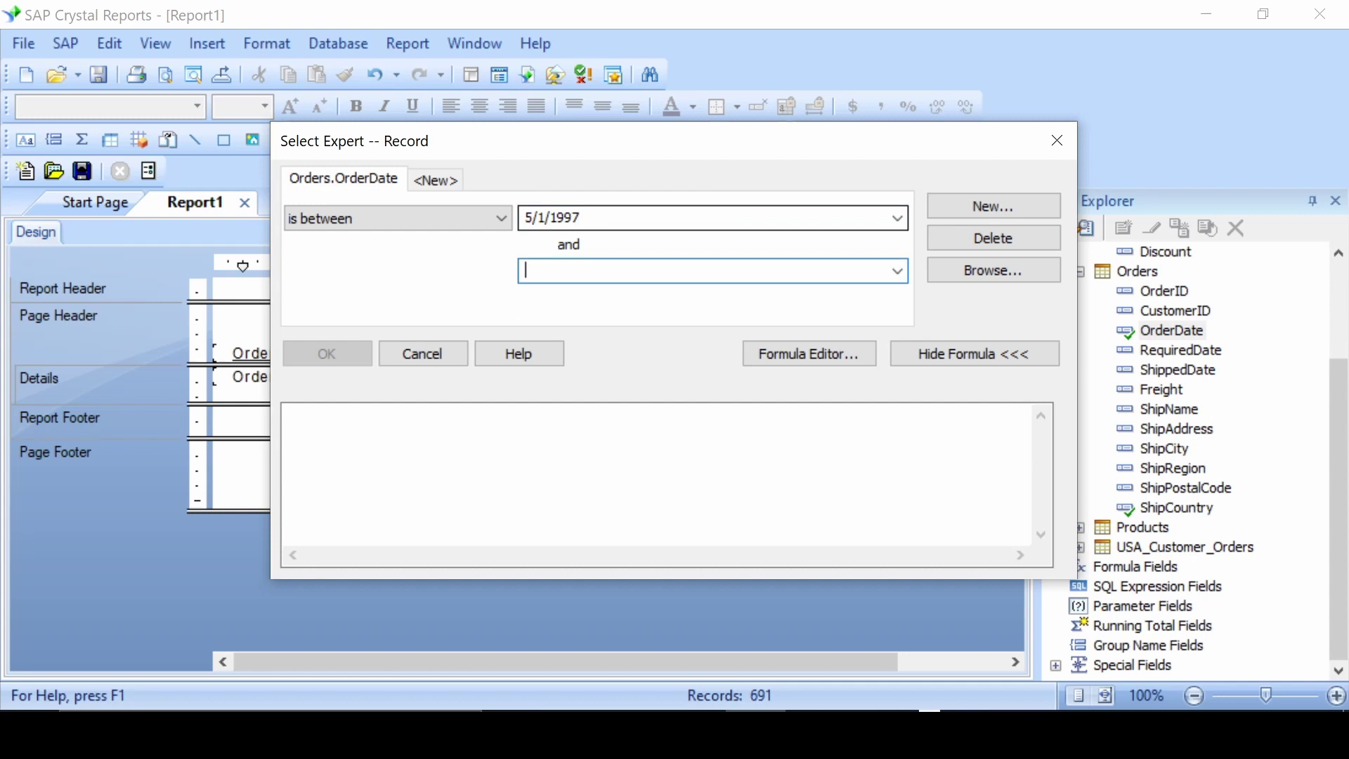
type("5/30/")
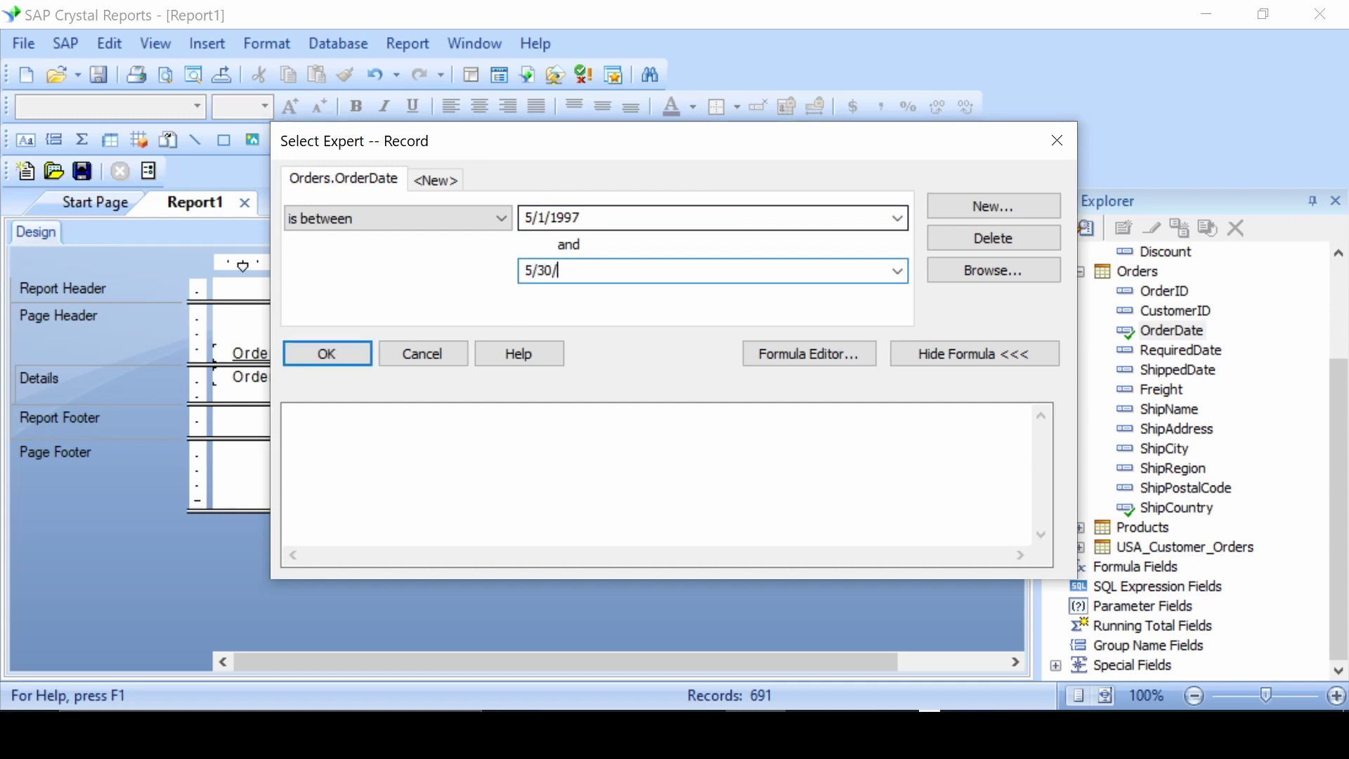
type("1997")
left_click(359, 353)
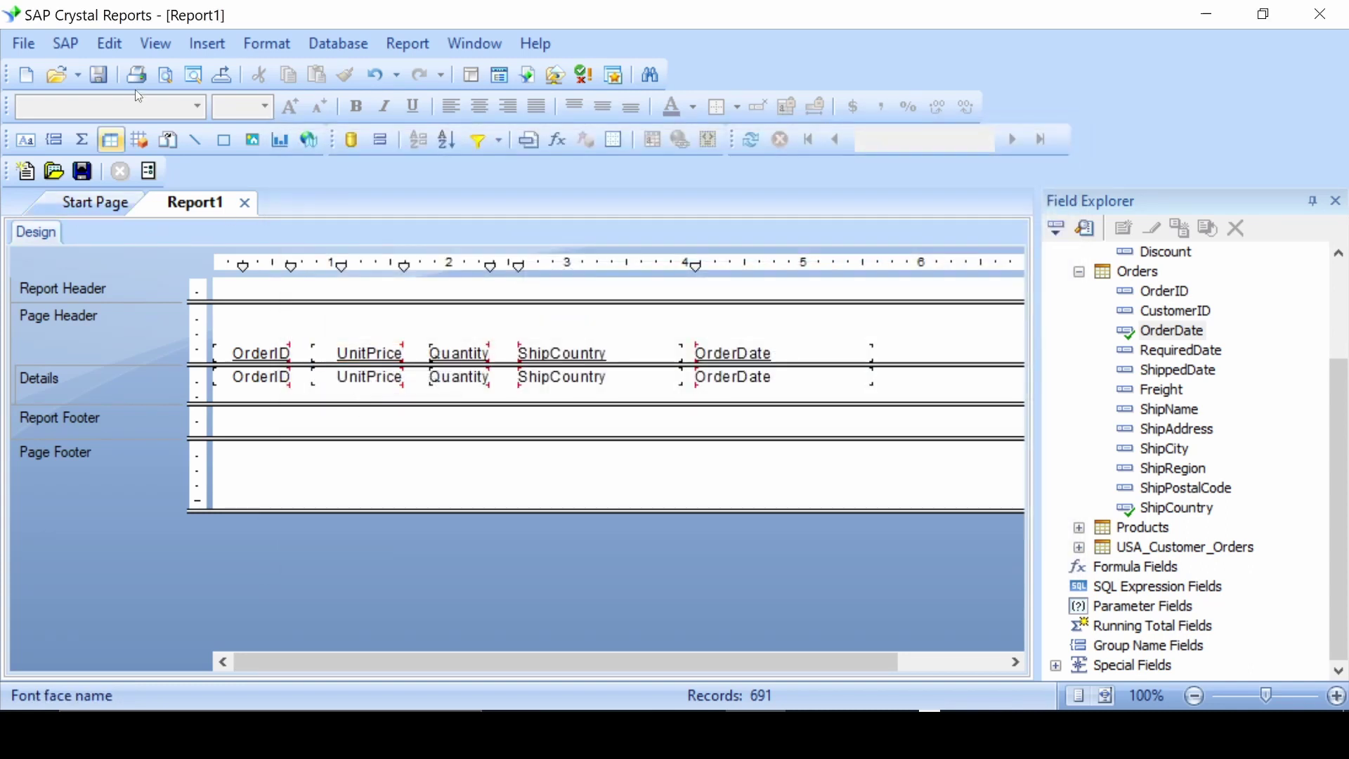
Step: Preview the 96 May 1997 records, page through all four pages, then close the preview
left_click(155, 44)
left_click(210, 96)
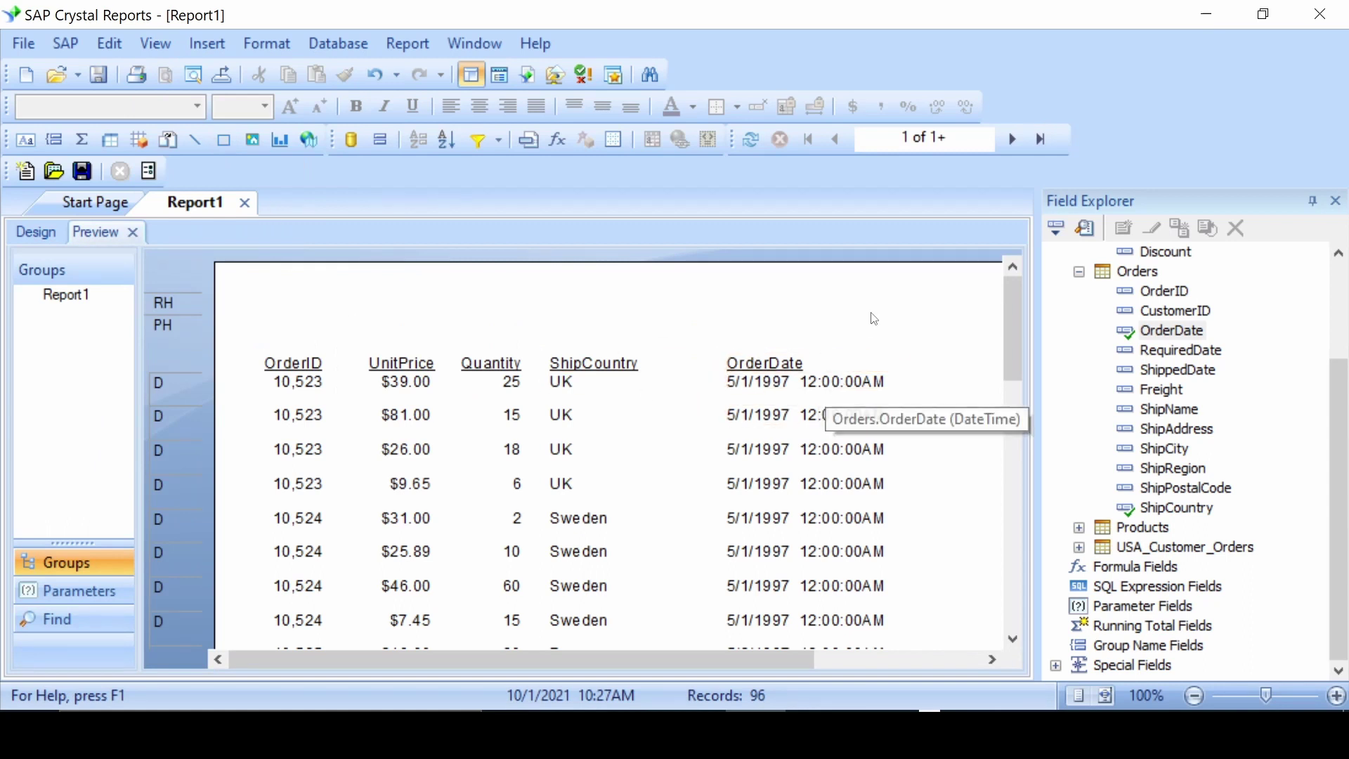
scroll(871, 318, "down", 3)
scroll(880, 359, "down", 3)
scroll(888, 391, "down", 3)
scroll(888, 393, "down", 3)
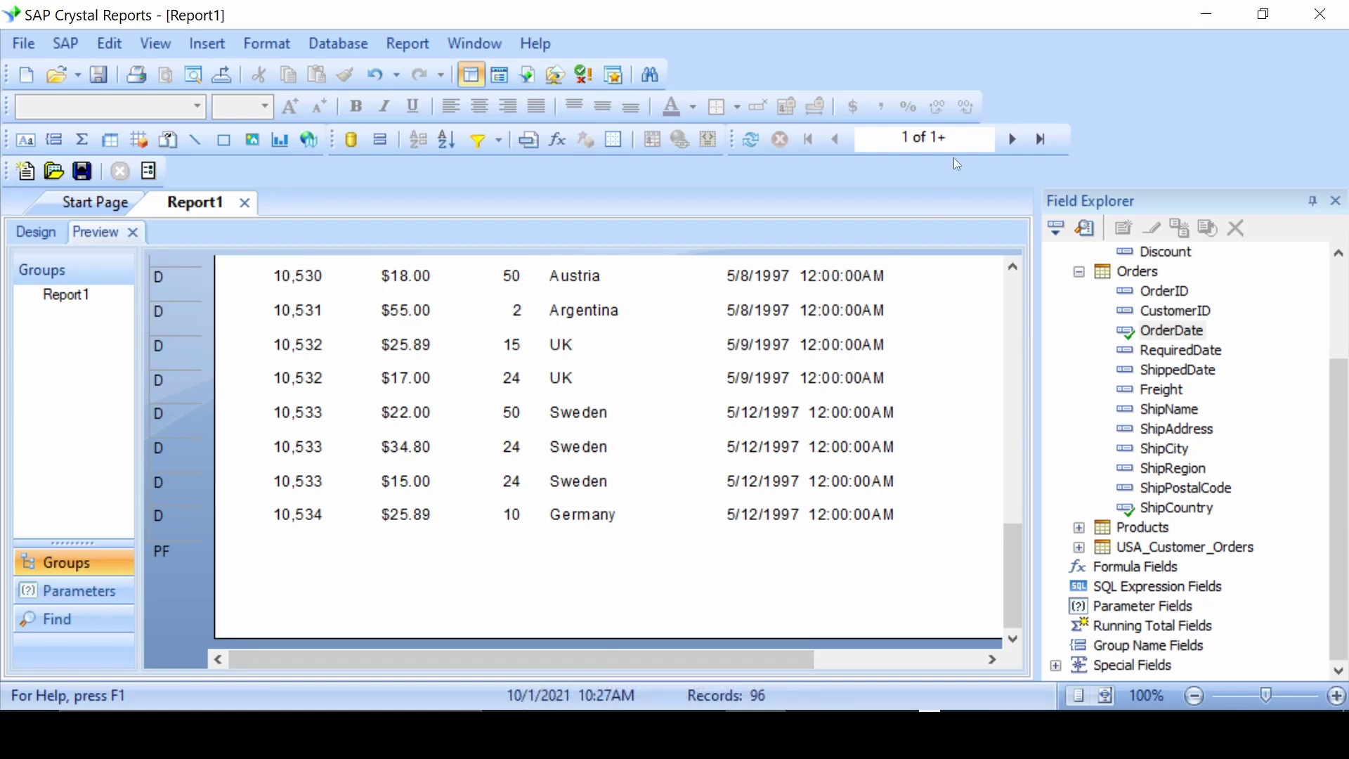
left_click(1018, 145)
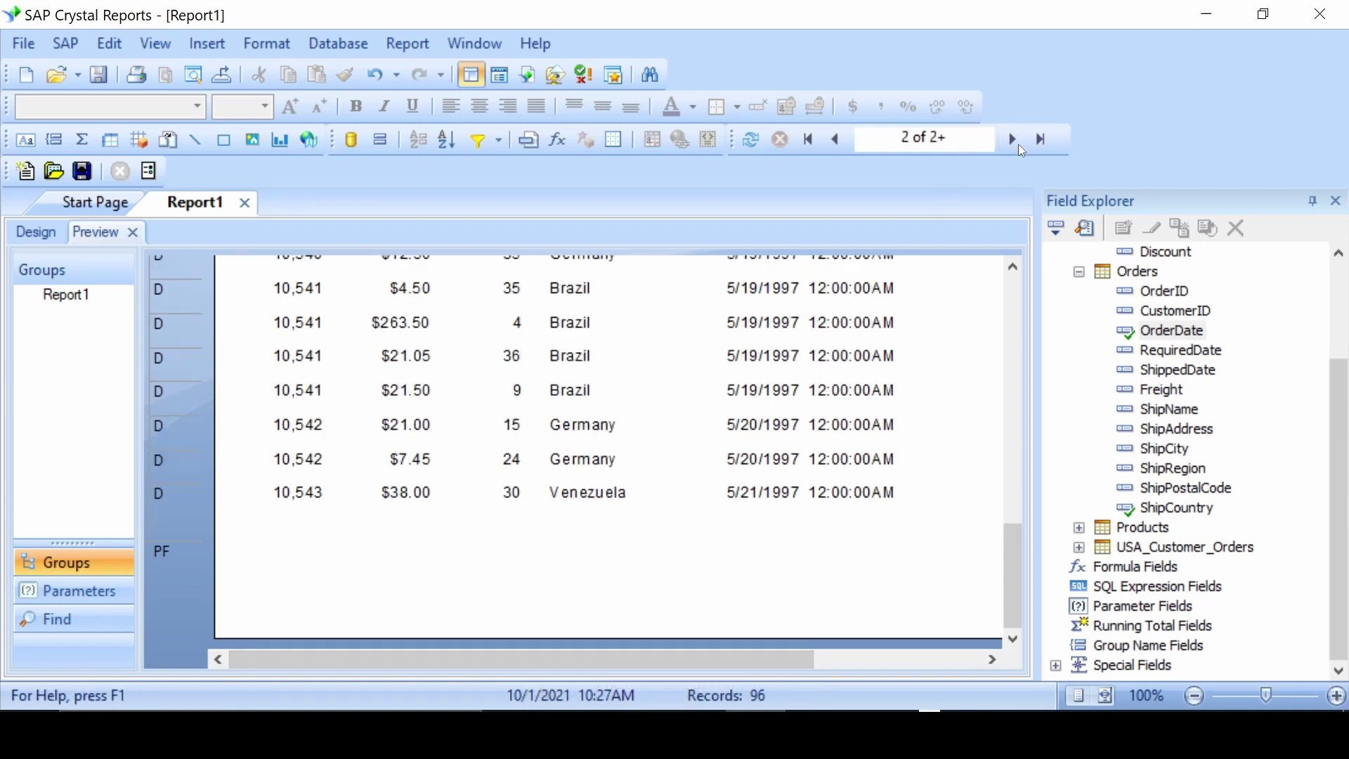
scroll(749, 507, "up", 4)
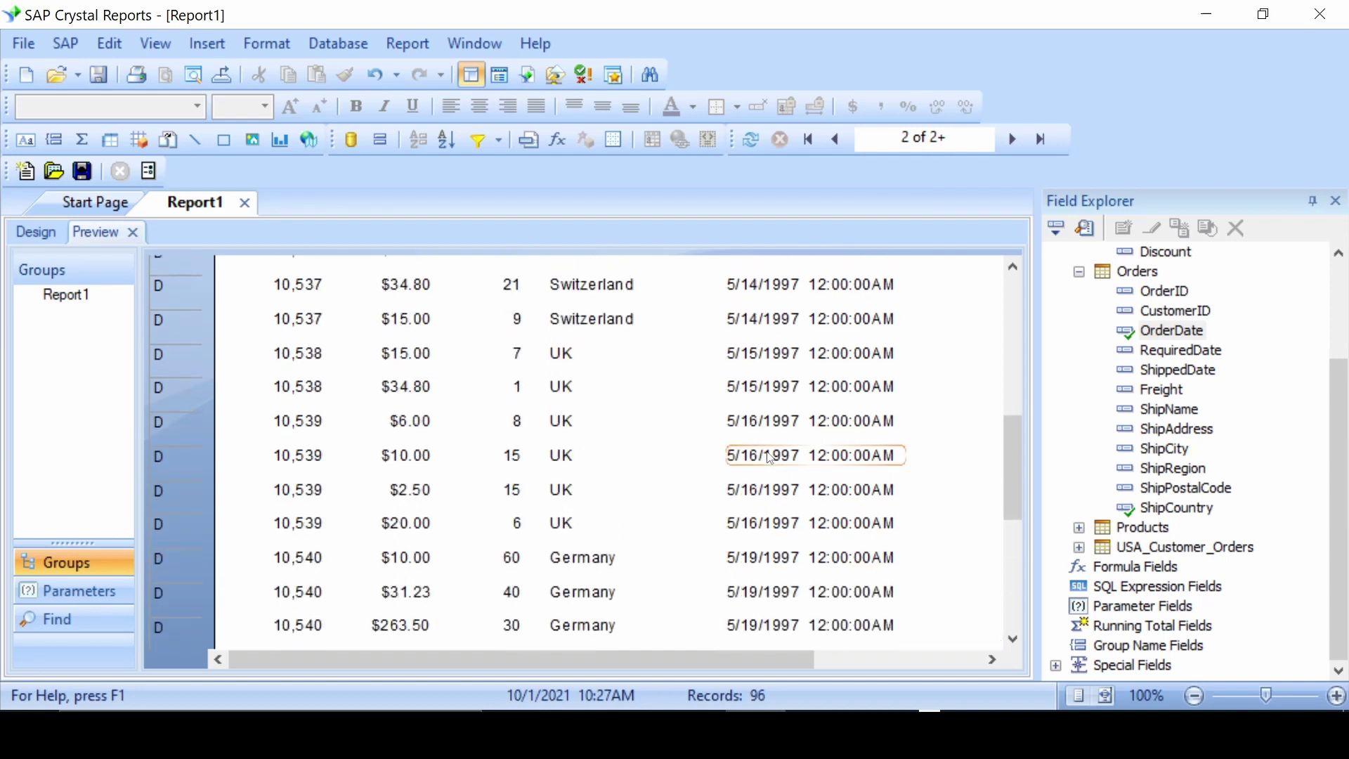
scroll(768, 456, "up", 3)
left_click(1012, 139)
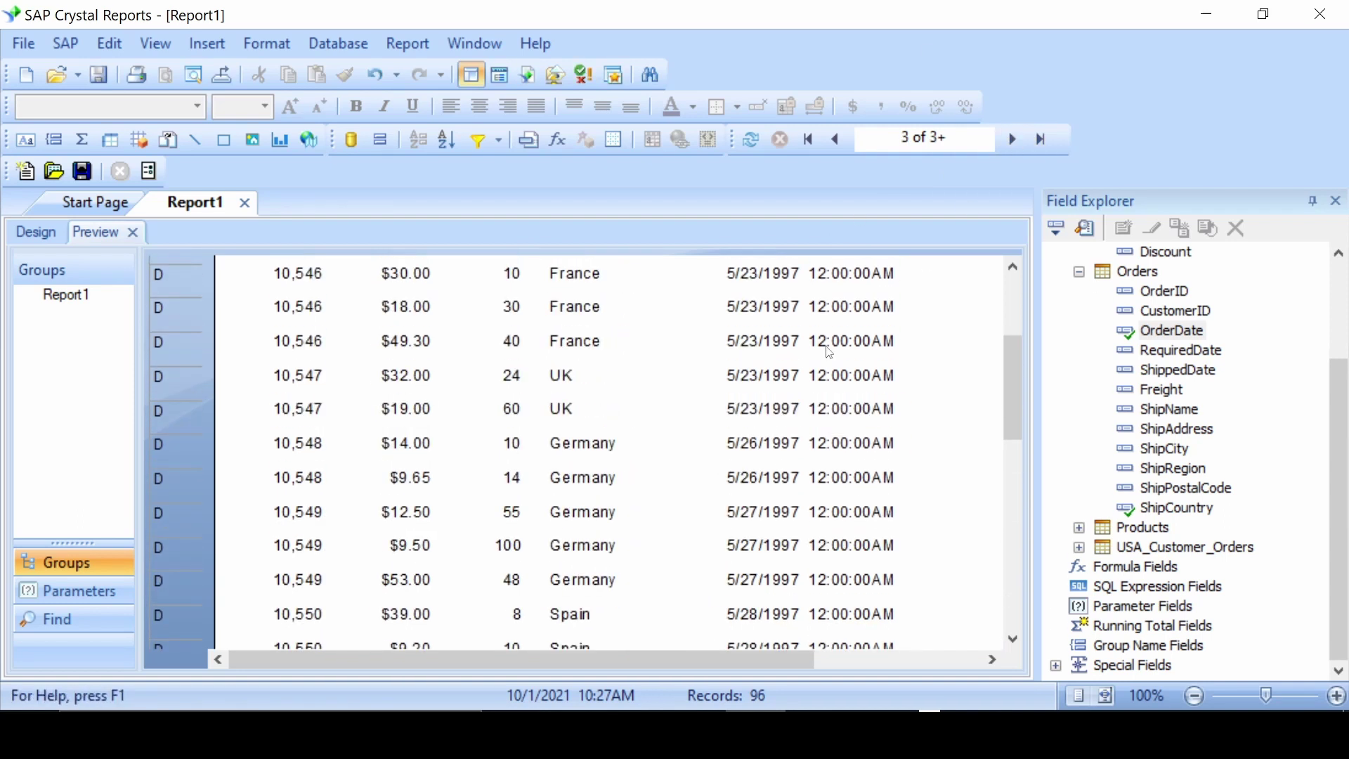
scroll(859, 298, "down", 2)
left_click(1014, 138)
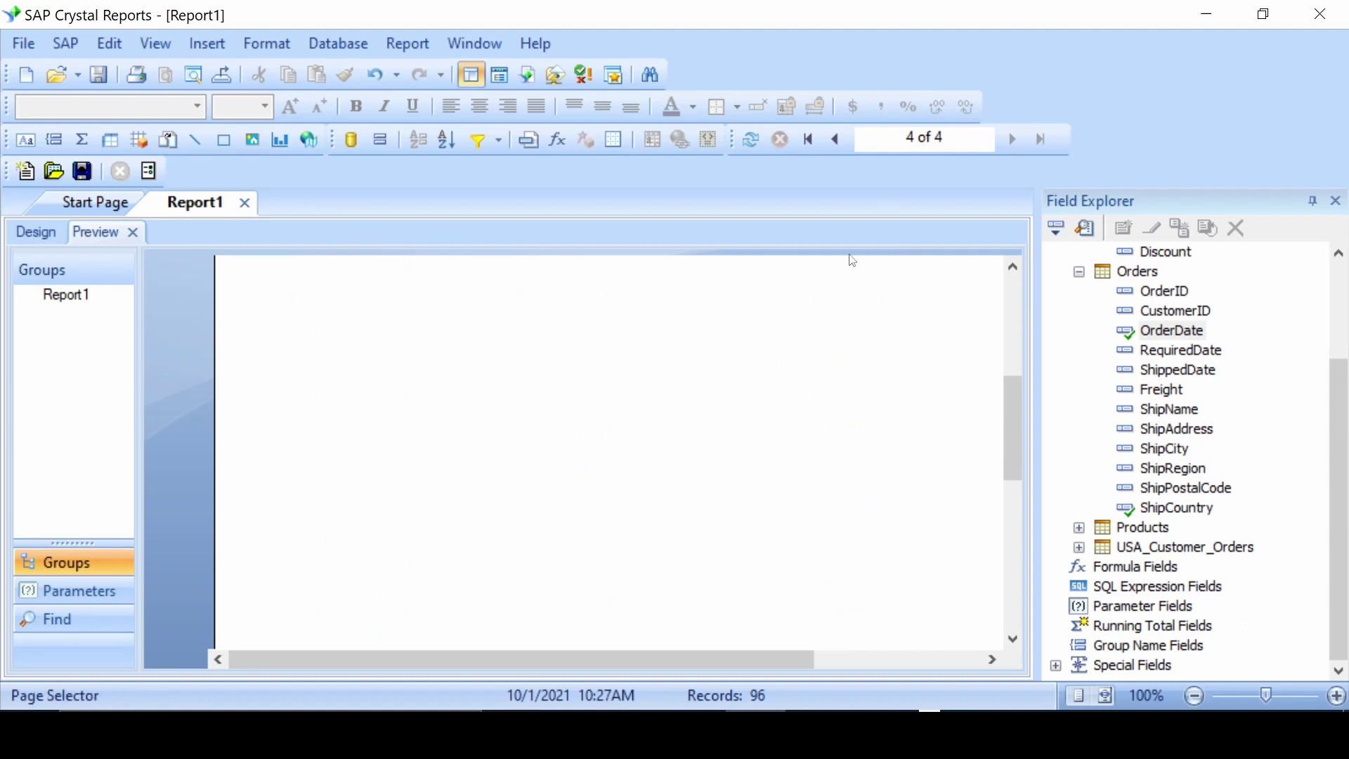
scroll(836, 349, "up", 3)
scroll(836, 349, "up", 1)
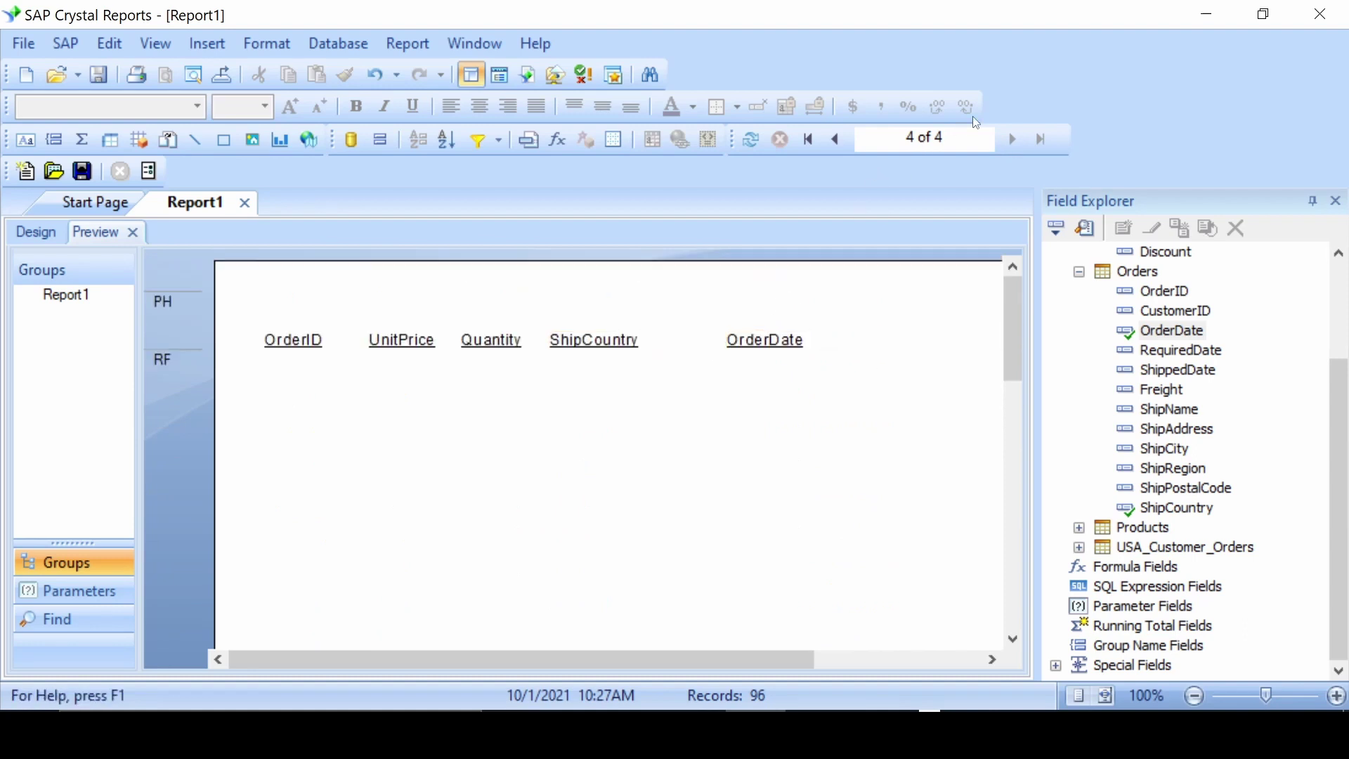
left_click(835, 138)
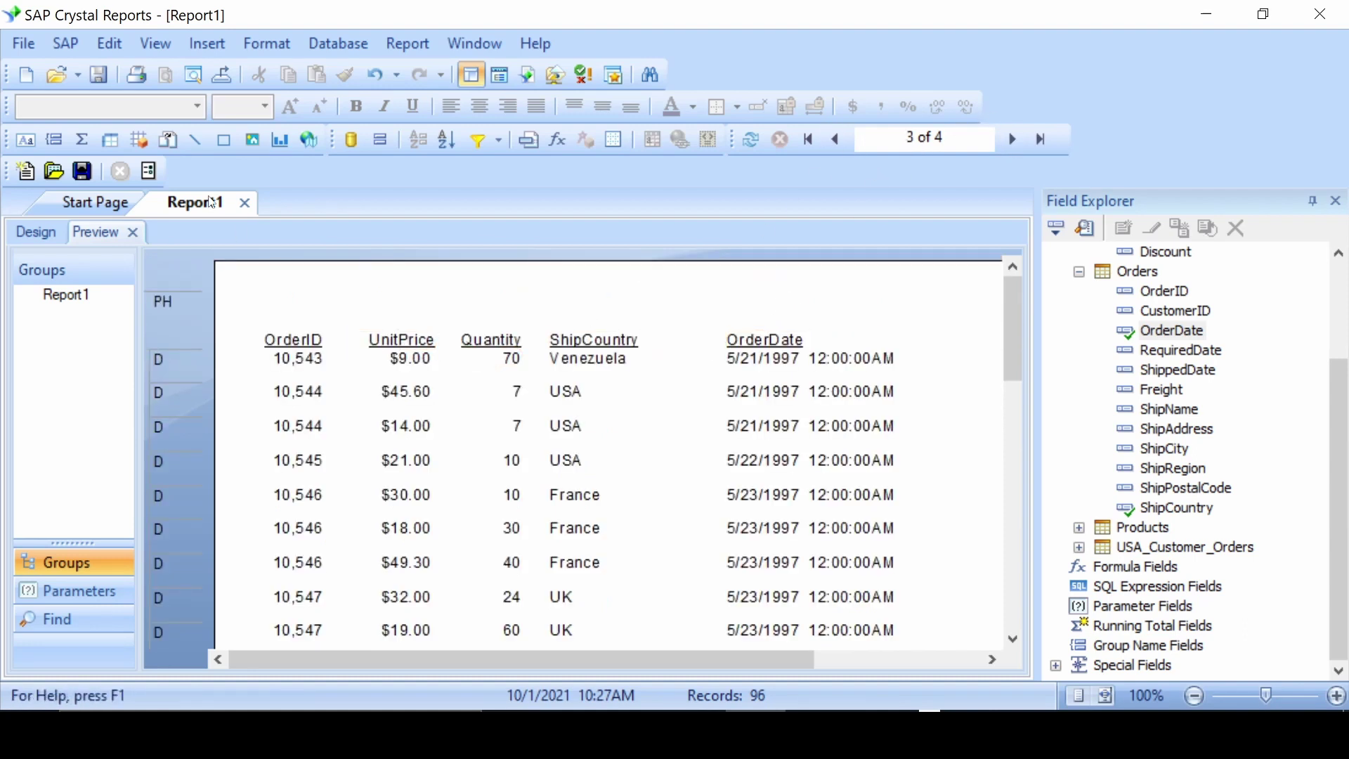
left_click(134, 233)
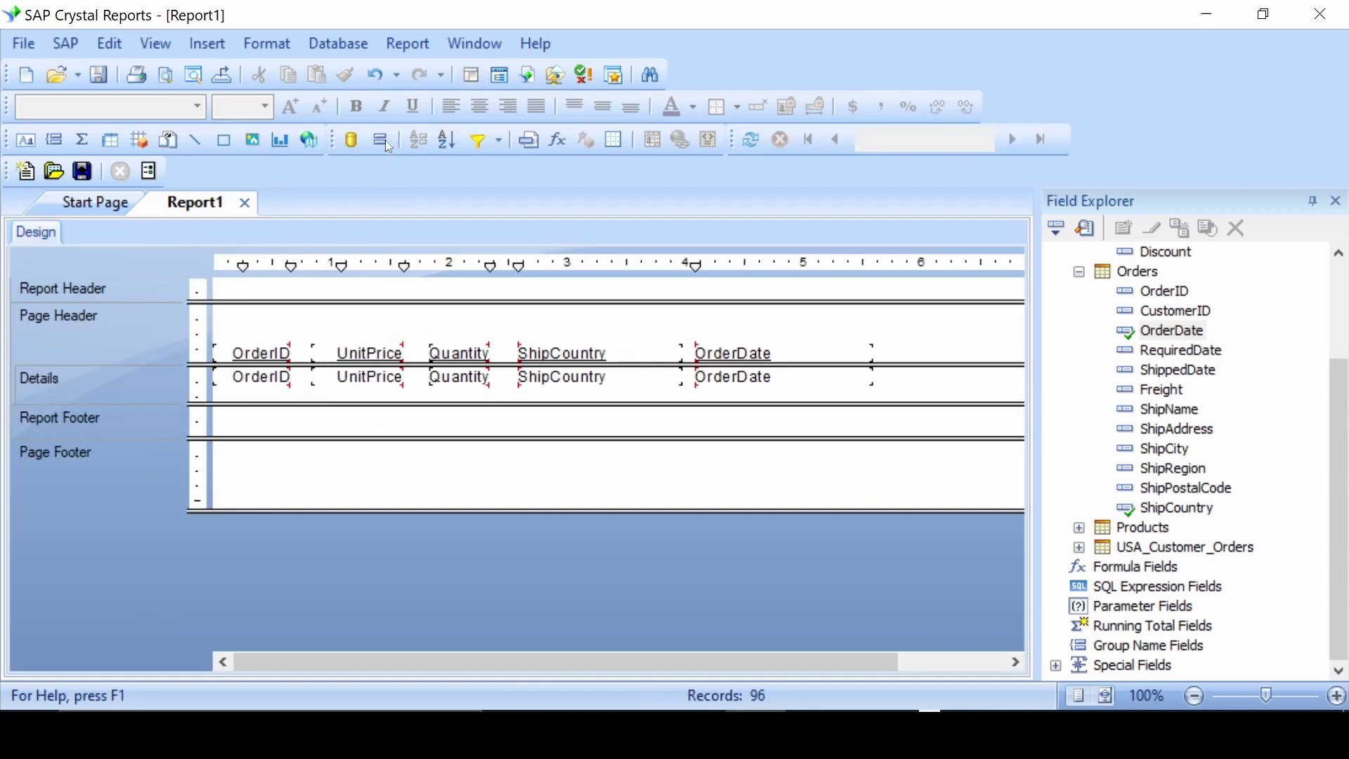
Step: Replace the 'is between' condition with Orders.OrderDate greater than or equal to 1/1/1998
left_click(487, 145)
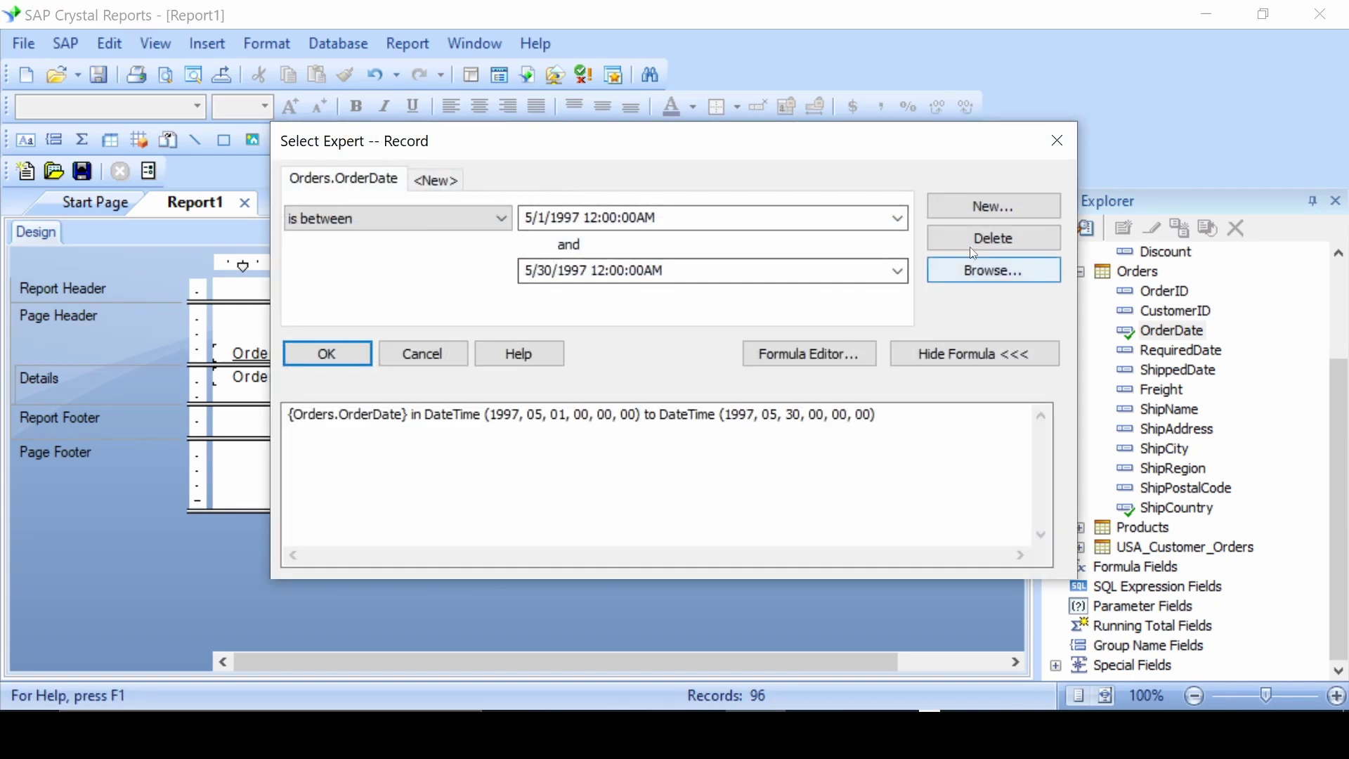
left_click(971, 242)
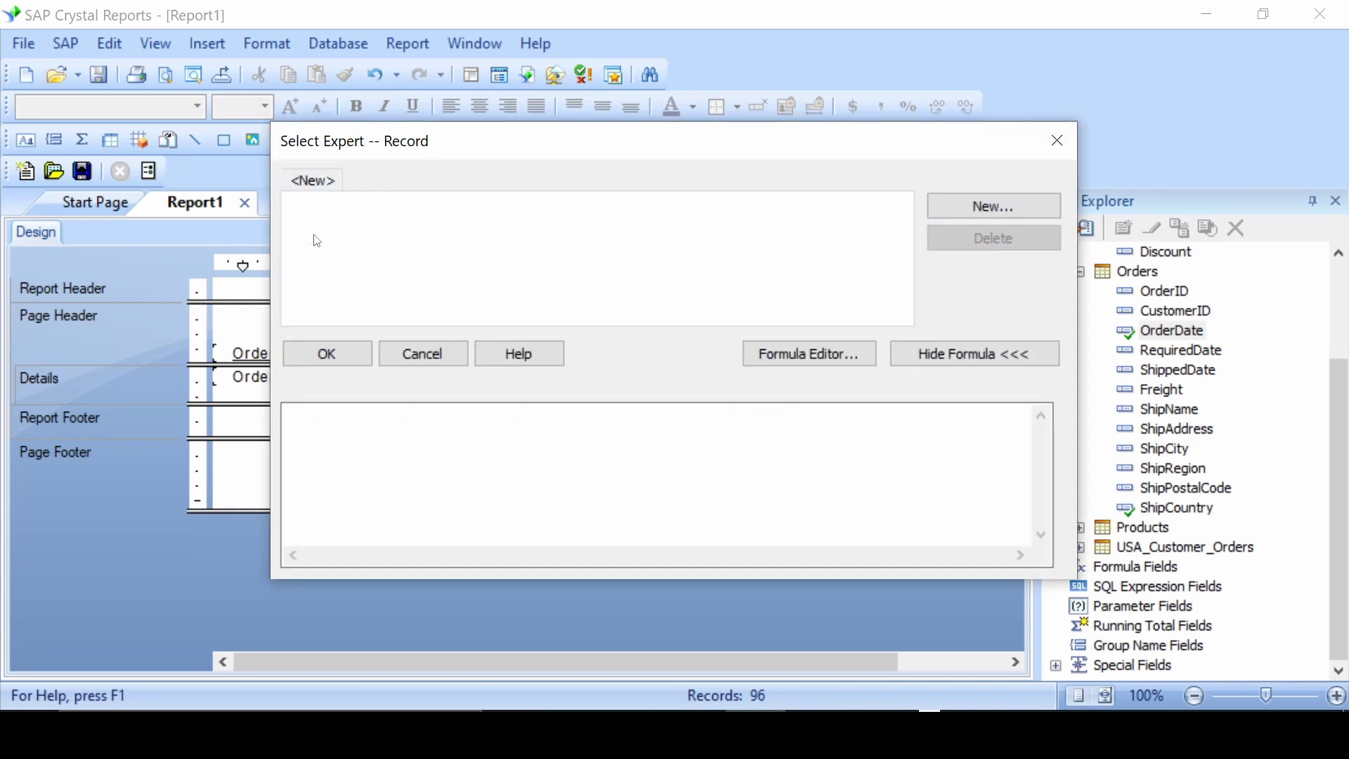
left_click(328, 183)
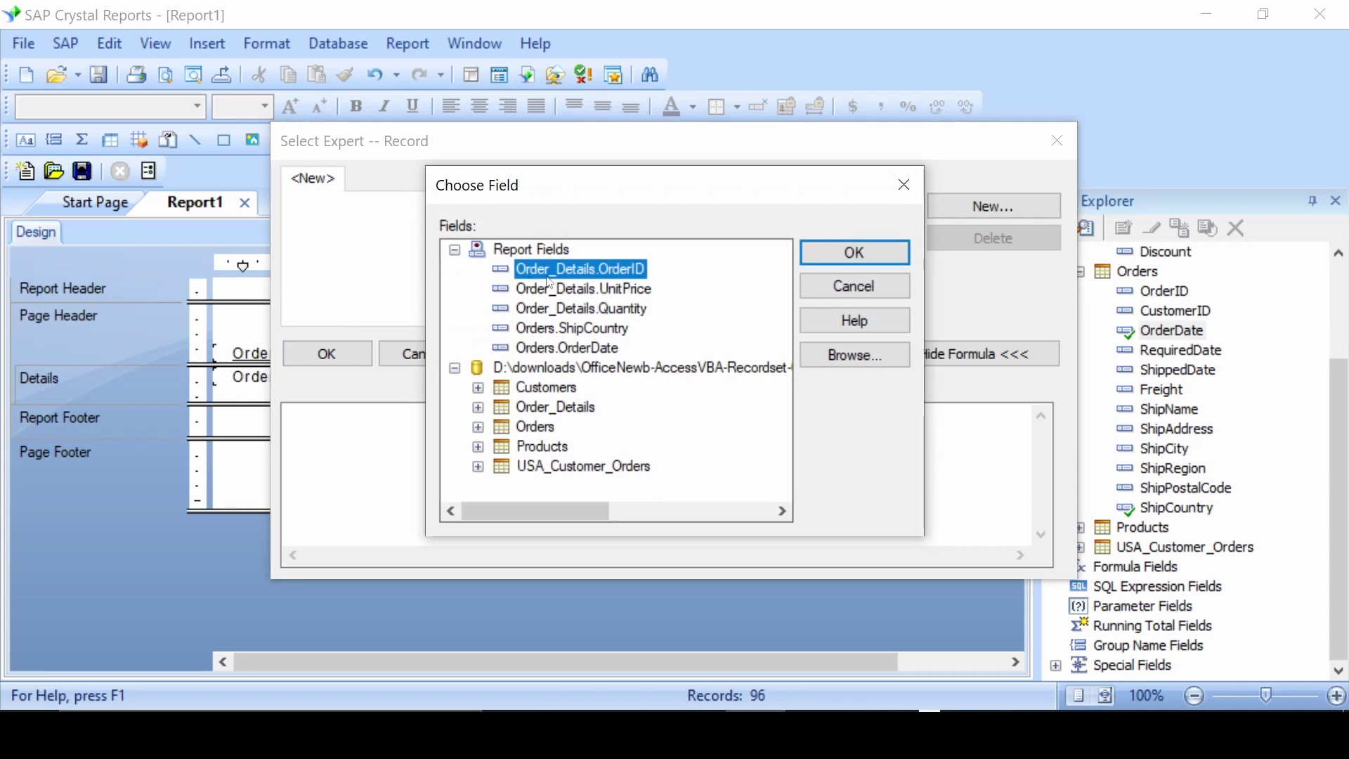
left_click(593, 349)
left_click(843, 263)
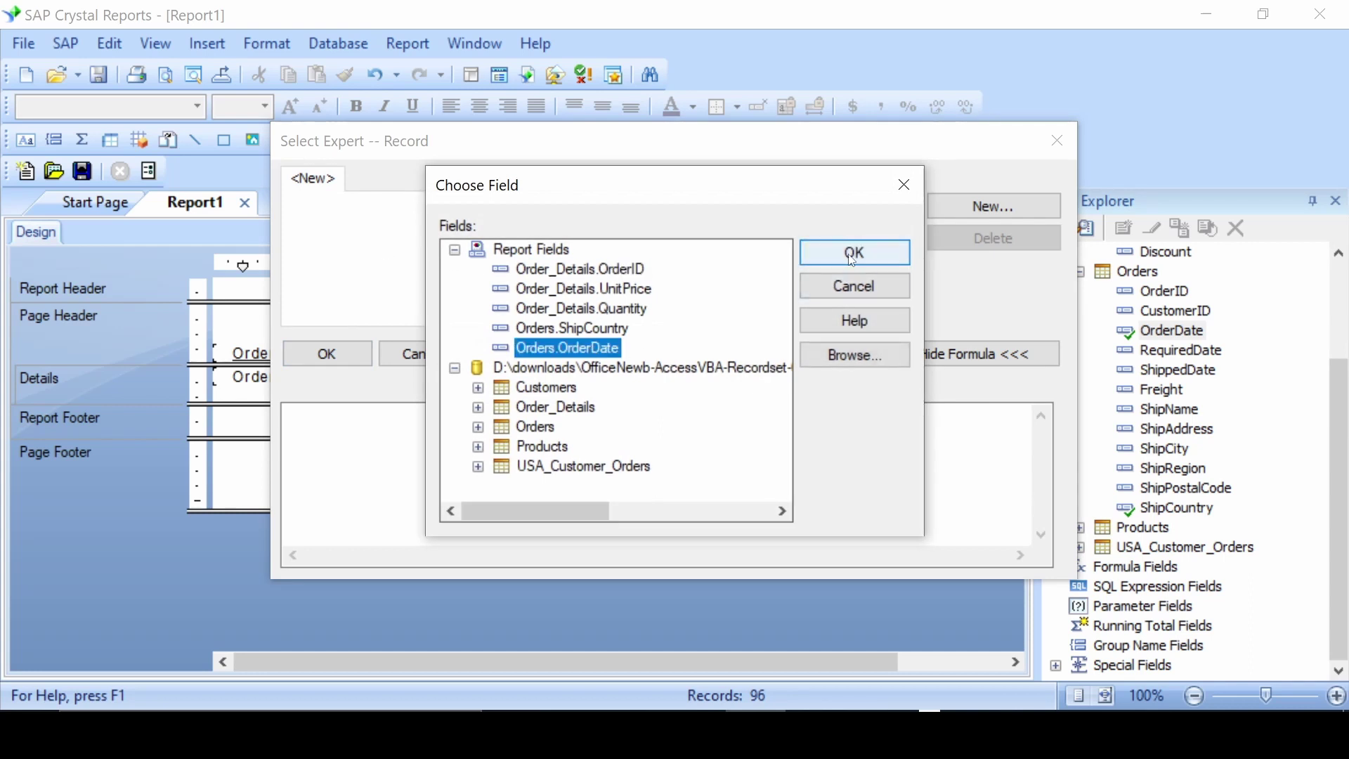
left_click(487, 218)
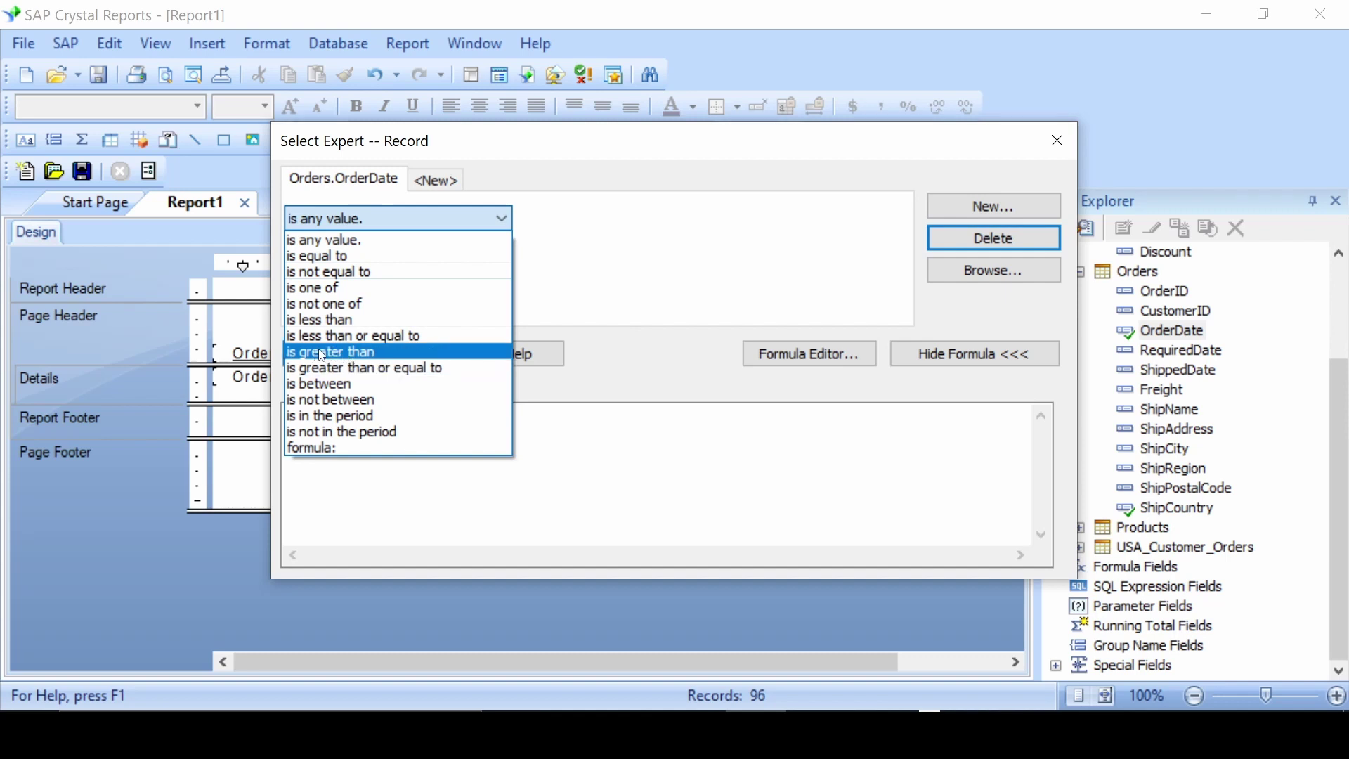
left_click(349, 369)
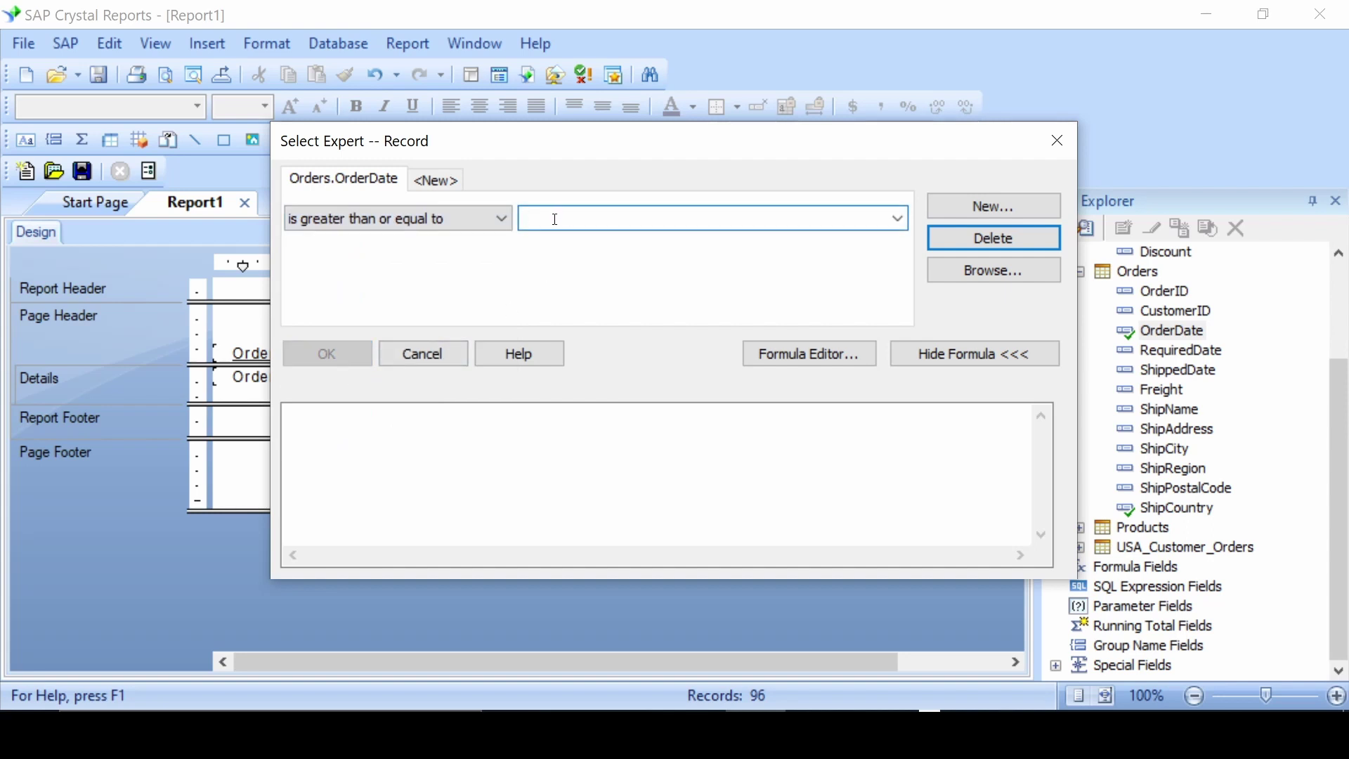
type("1/1/1")
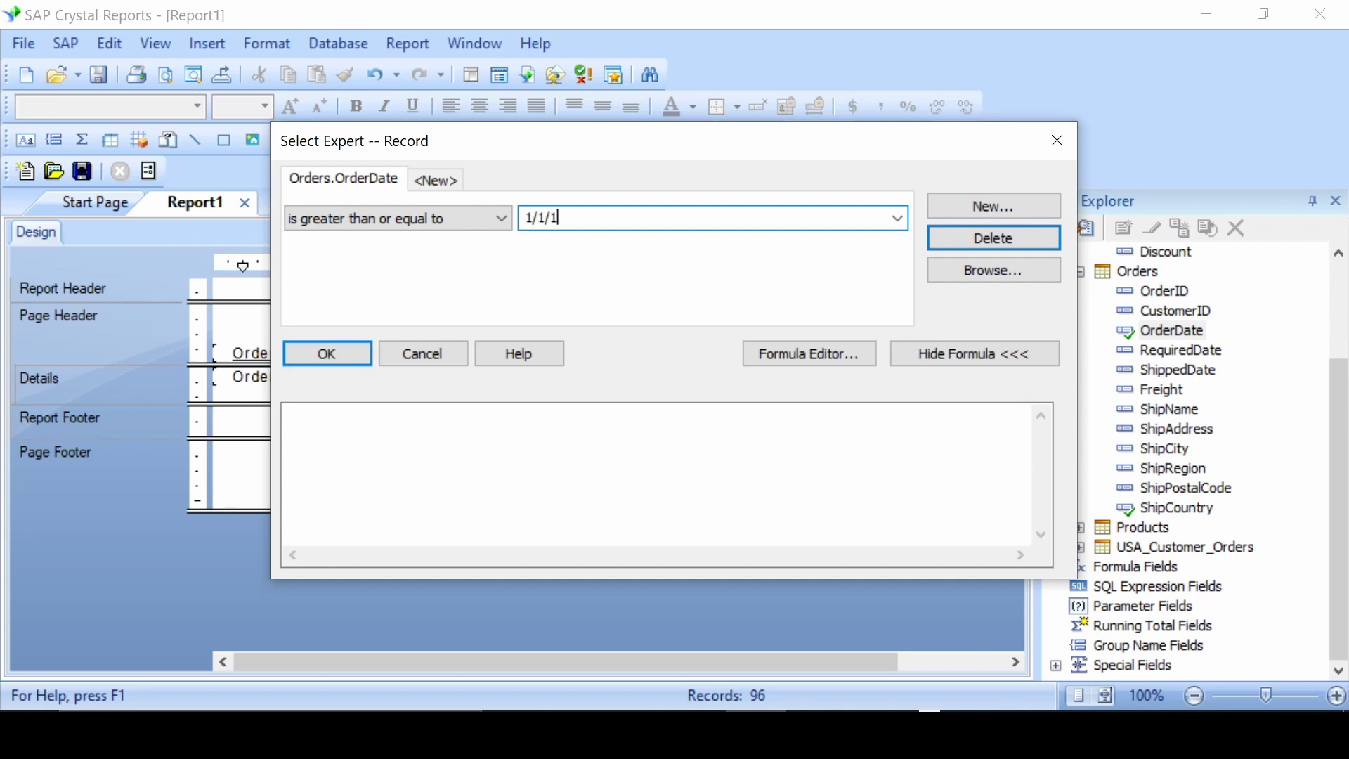
type("998")
left_click(328, 350)
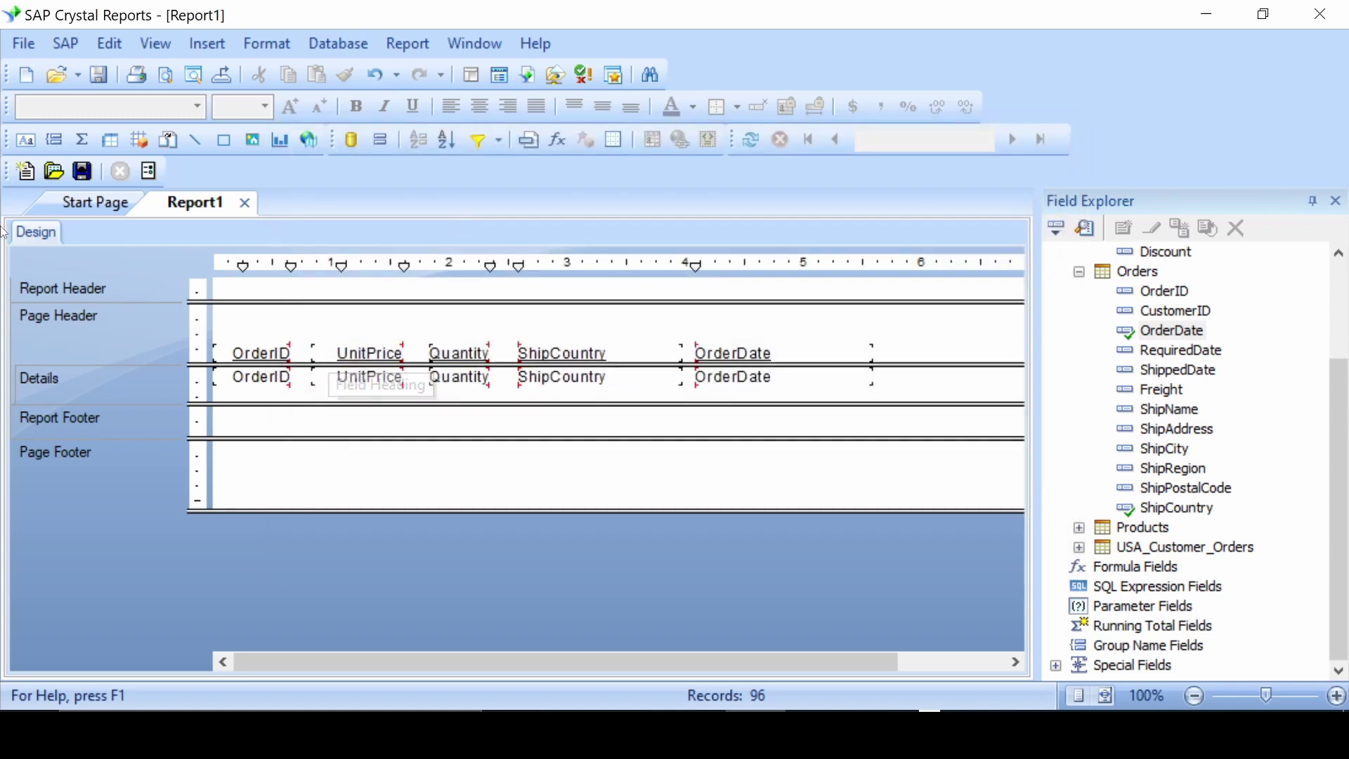
Step: Preview the 691 filtered records and page forward to page 16, showing April 1998 orders
left_click(155, 43)
left_click(169, 96)
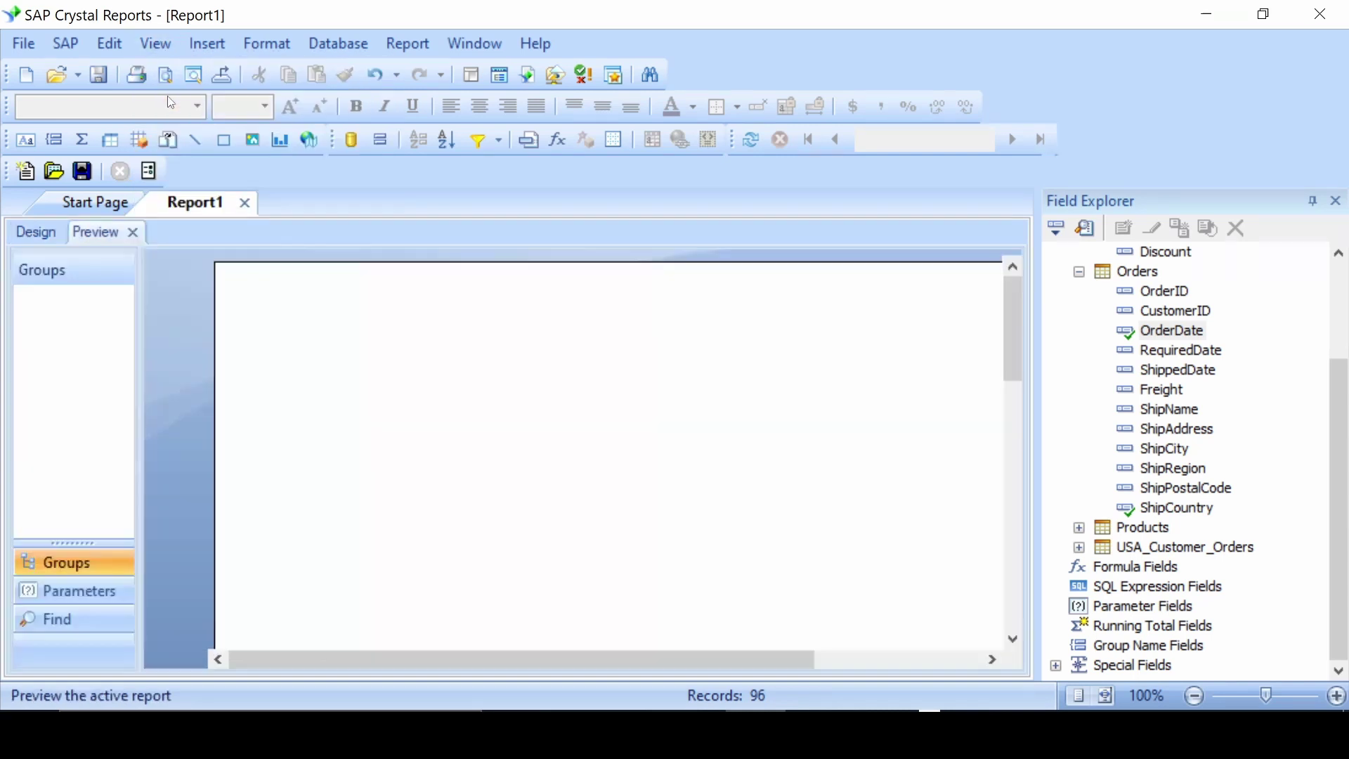
scroll(844, 403, "down", 3)
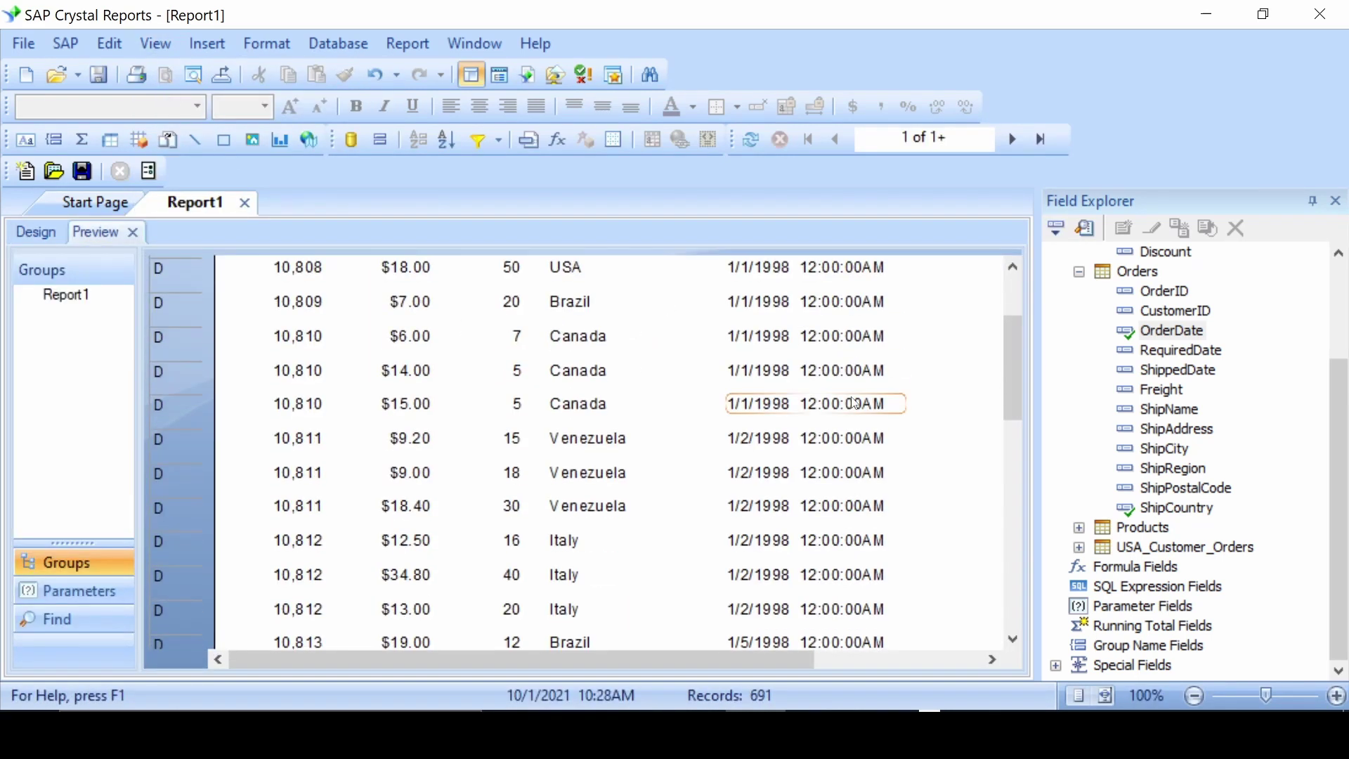
scroll(851, 403, "down", 5)
scroll(852, 403, "down", 2)
scroll(854, 404, "down", 2)
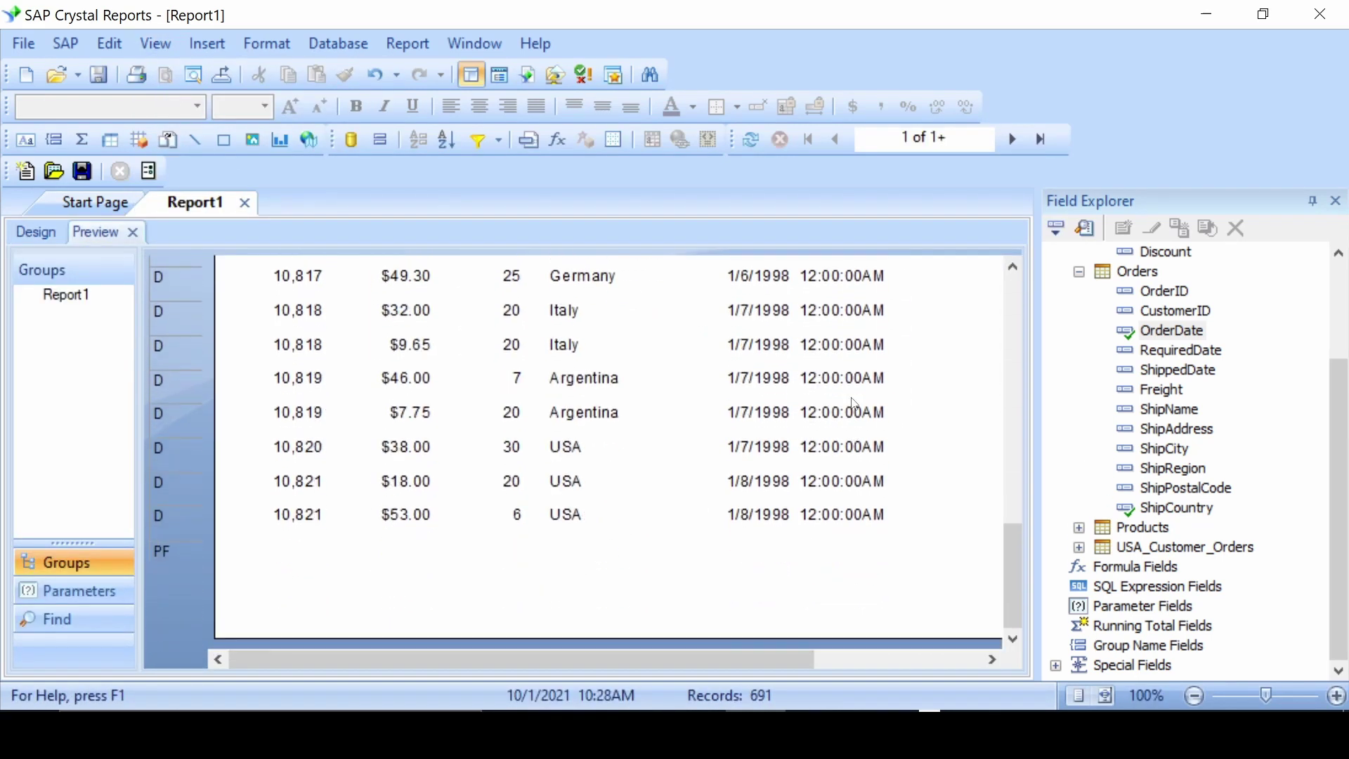
left_click(1012, 139)
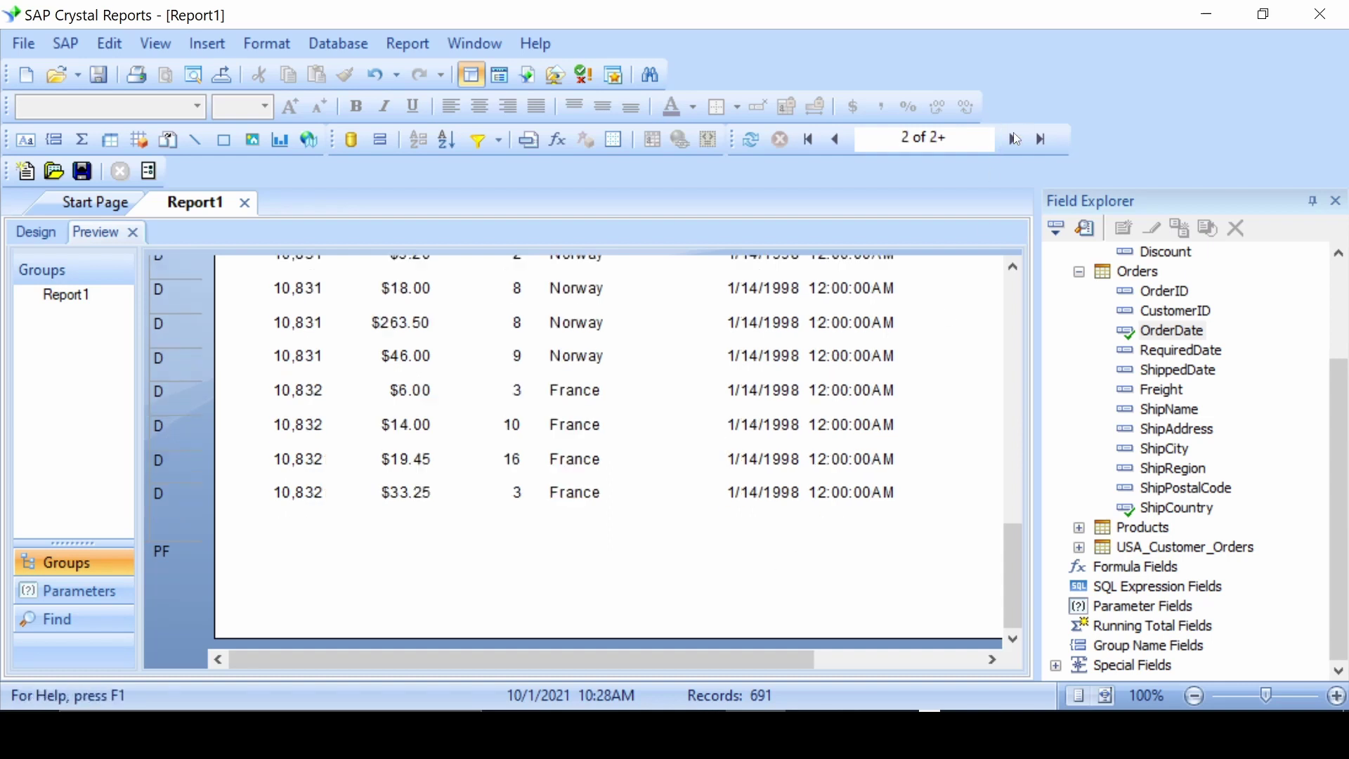
scroll(876, 370, "up", 2)
scroll(877, 371, "up", 2)
scroll(880, 372, "up", 5)
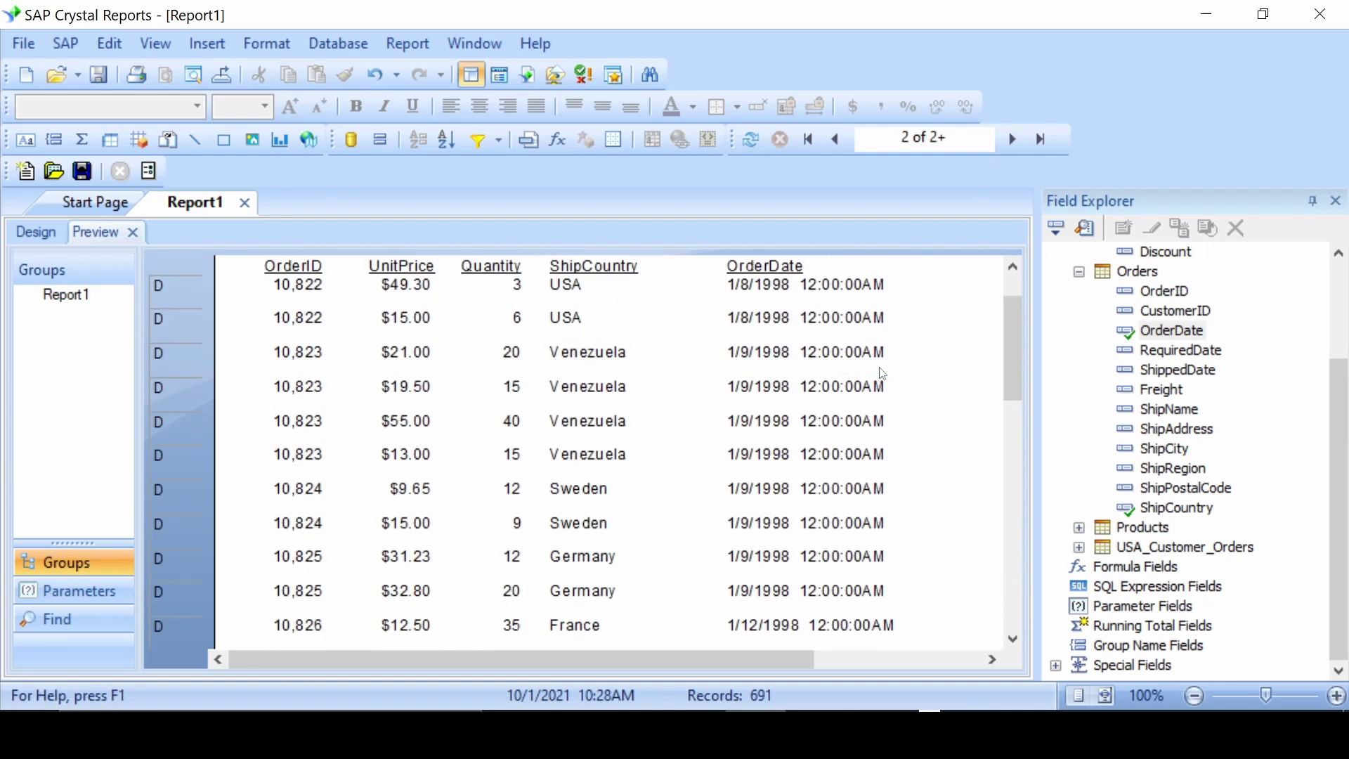
left_click(1000, 145)
left_click(999, 144)
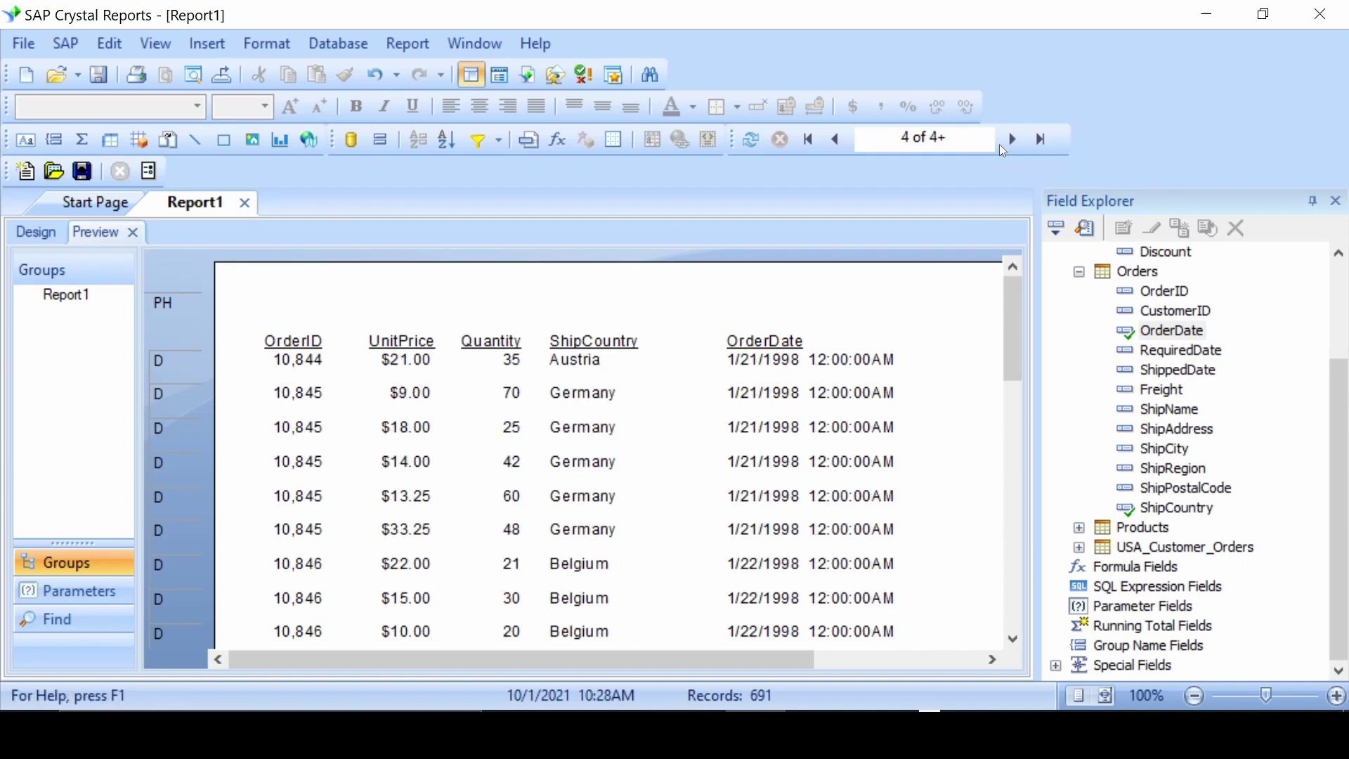
left_click(999, 145)
left_click(999, 144)
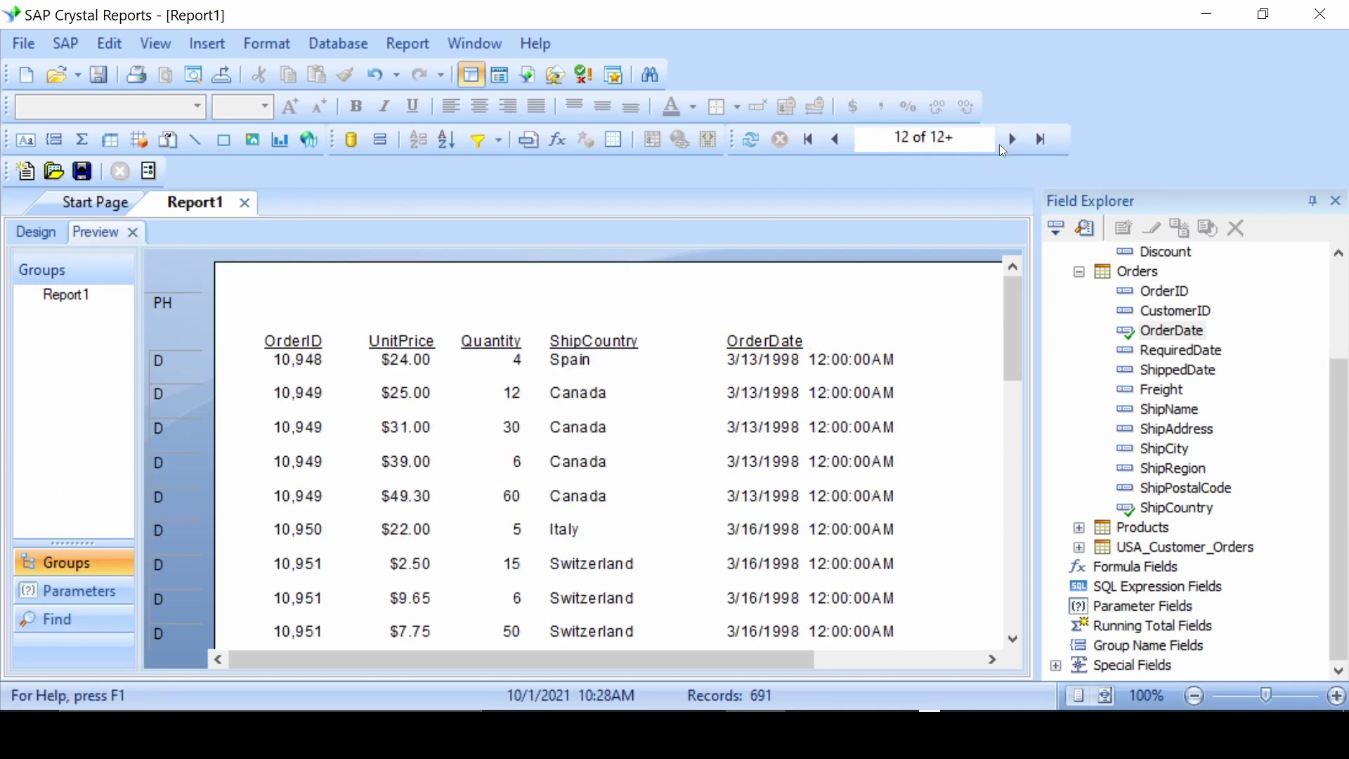
left_click(999, 144)
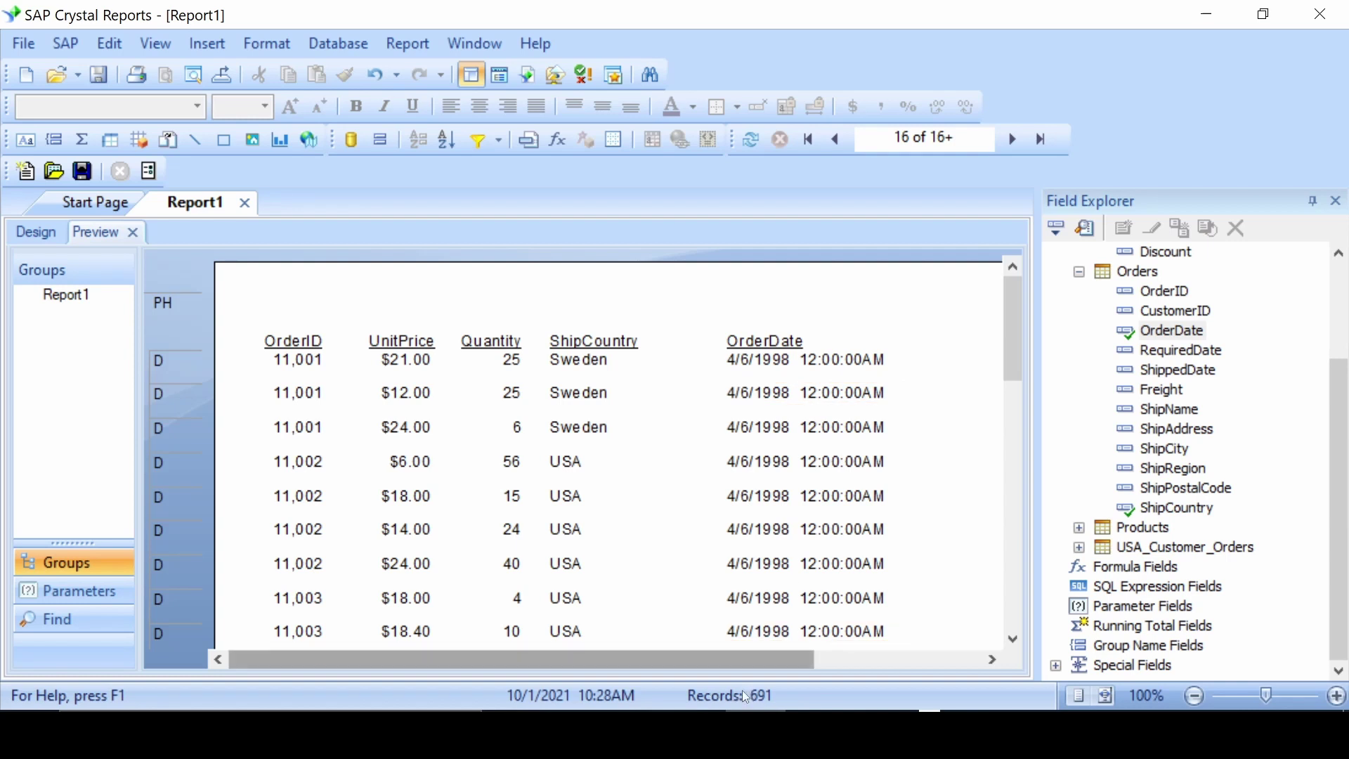
Step: Close the preview to return to the five-column design layout
left_click(131, 232)
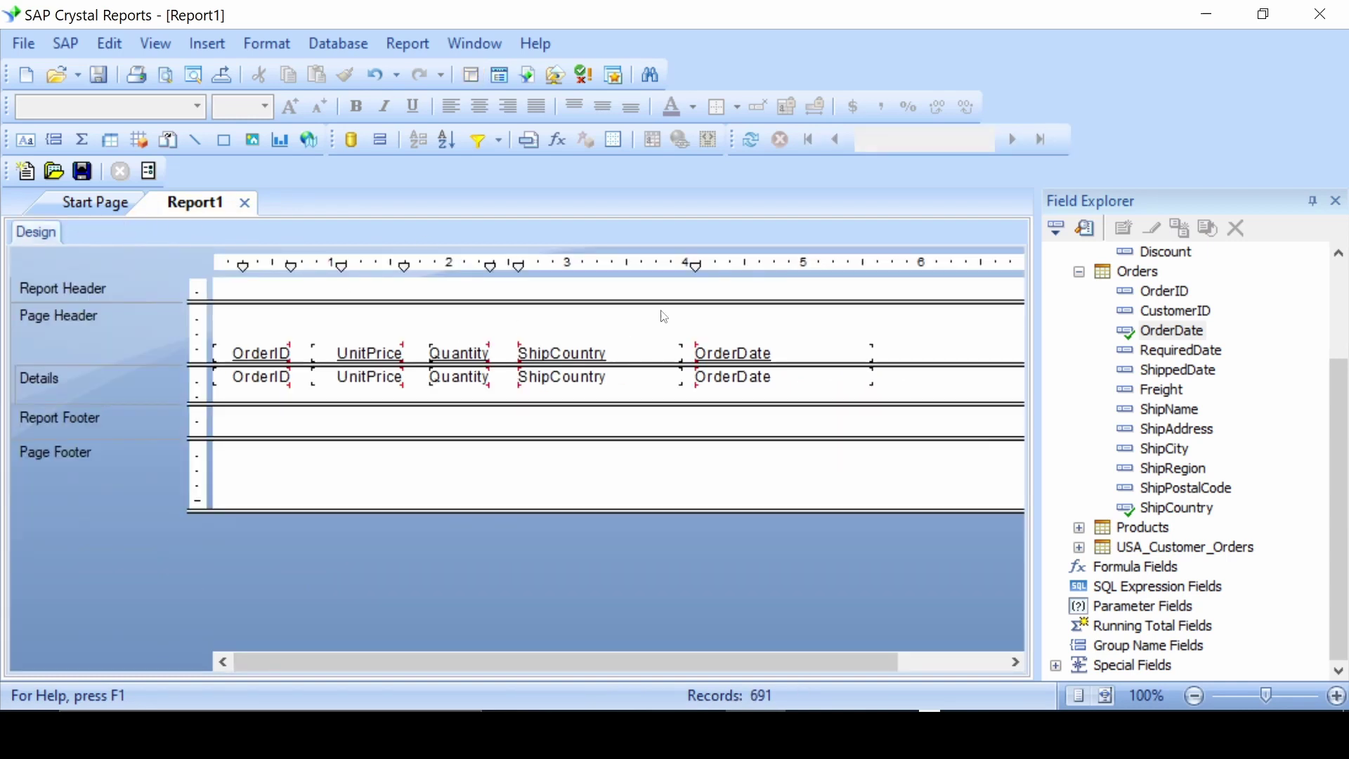